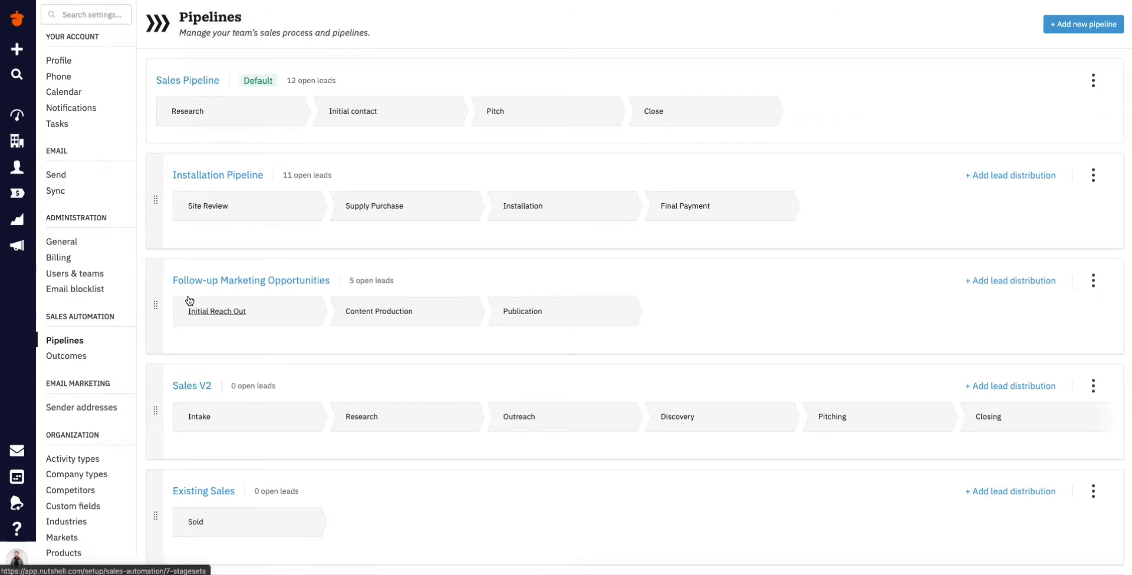
Review the lead distribution criteria available for the Installation Pipeline without adding a rule.
scroll(232, 177, "down", 3)
scroll(233, 177, "up", 3)
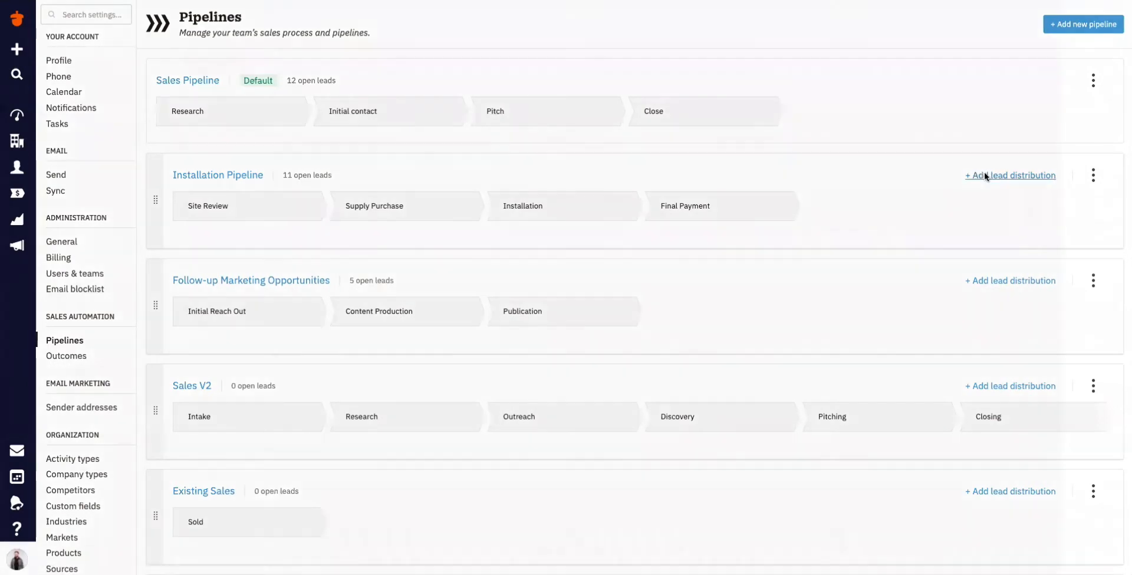
left_click(985, 177)
left_click(948, 124)
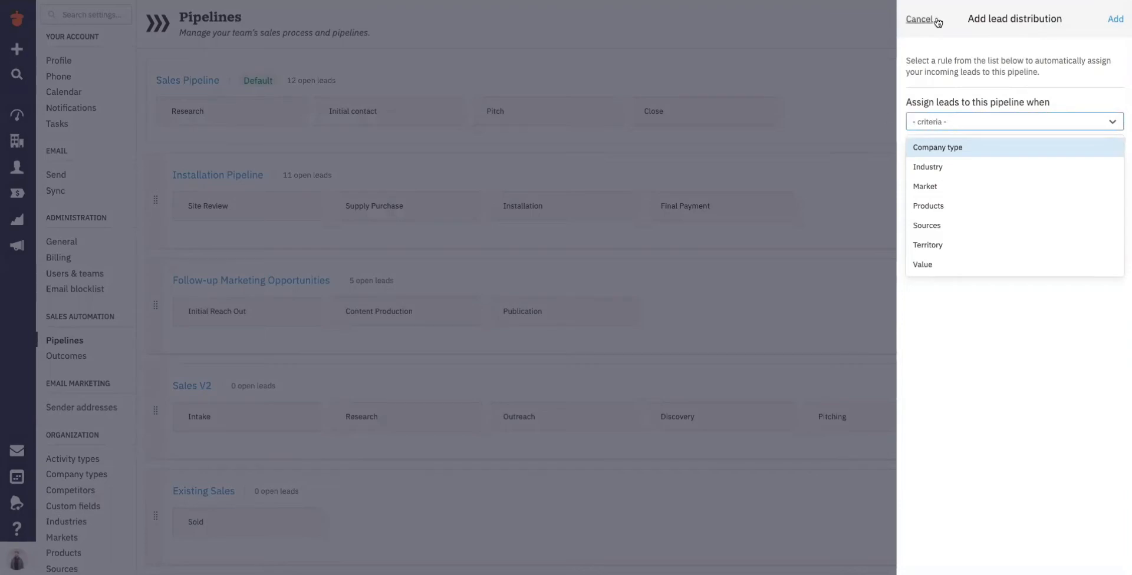
left_click(919, 20)
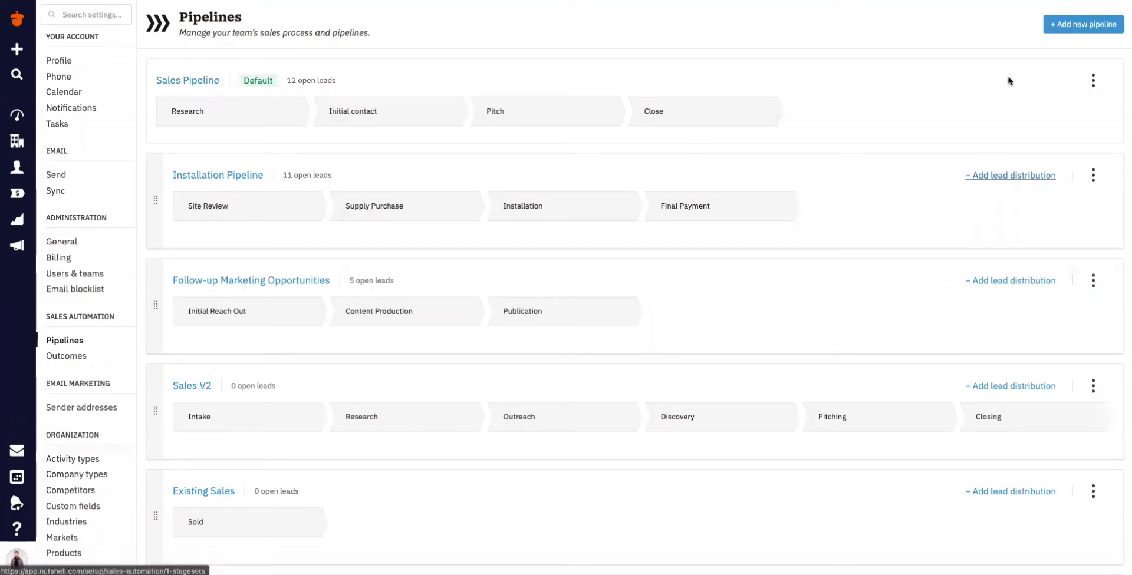
Create a new pipeline named Prospecting.
left_click(1073, 30)
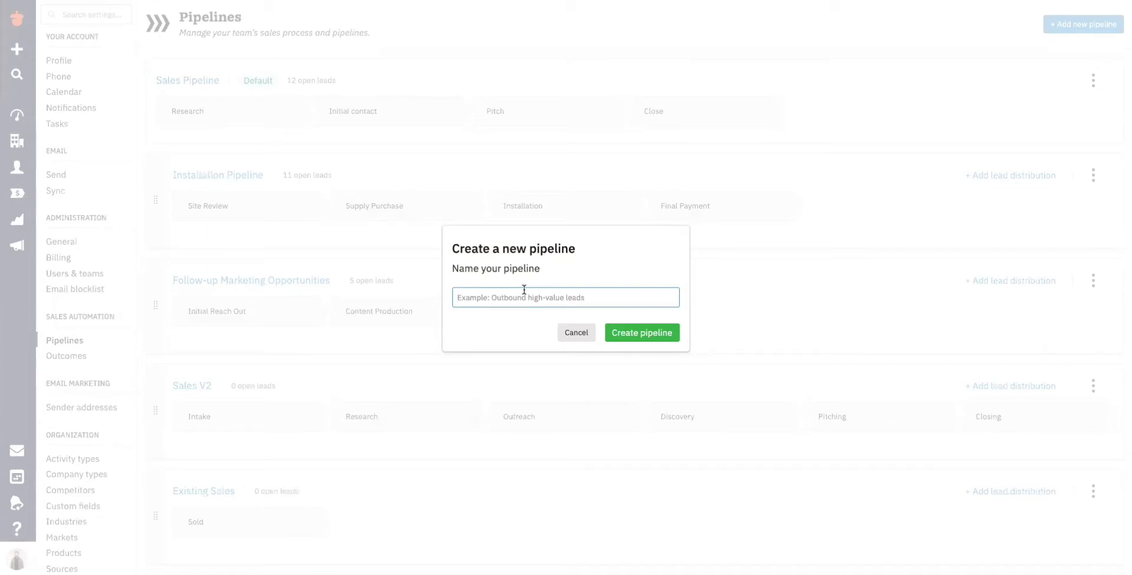
type("Pro")
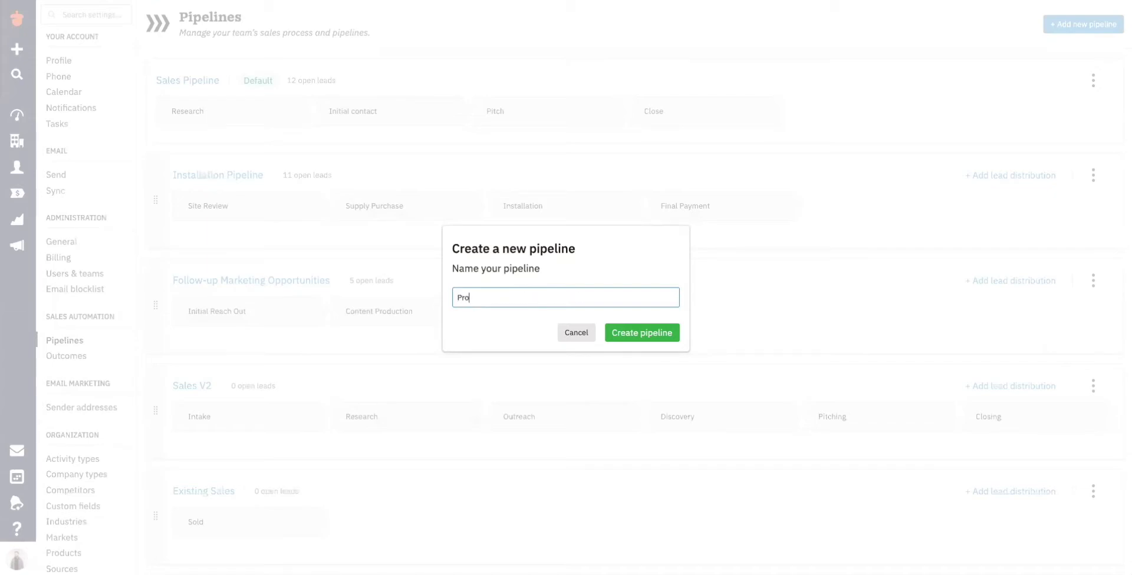
type("specting")
left_click(625, 333)
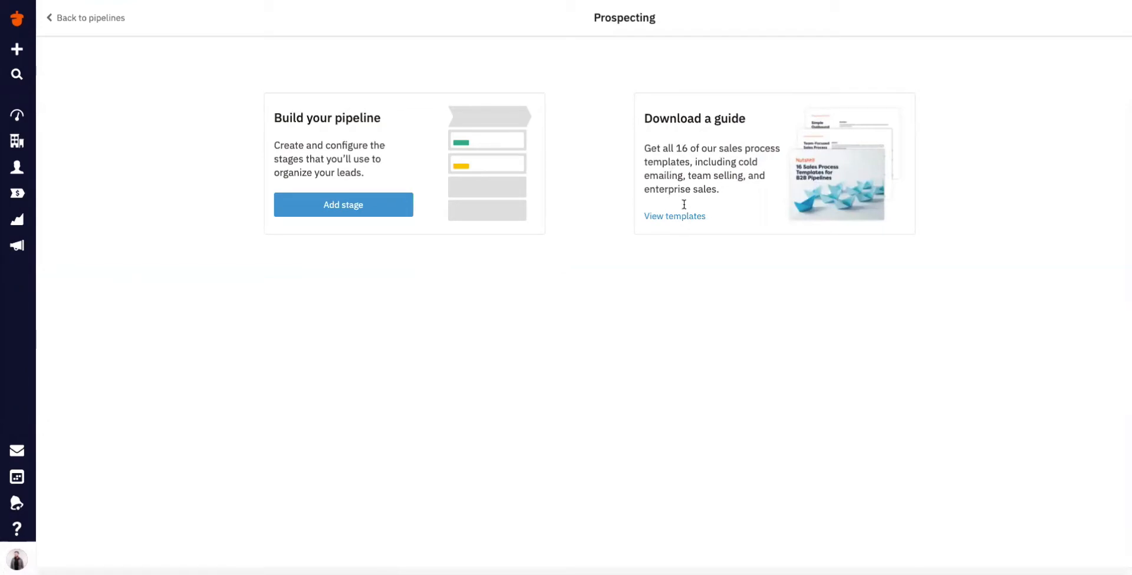
Add a first stage named Prospecting to the new pipeline.
left_click(333, 207)
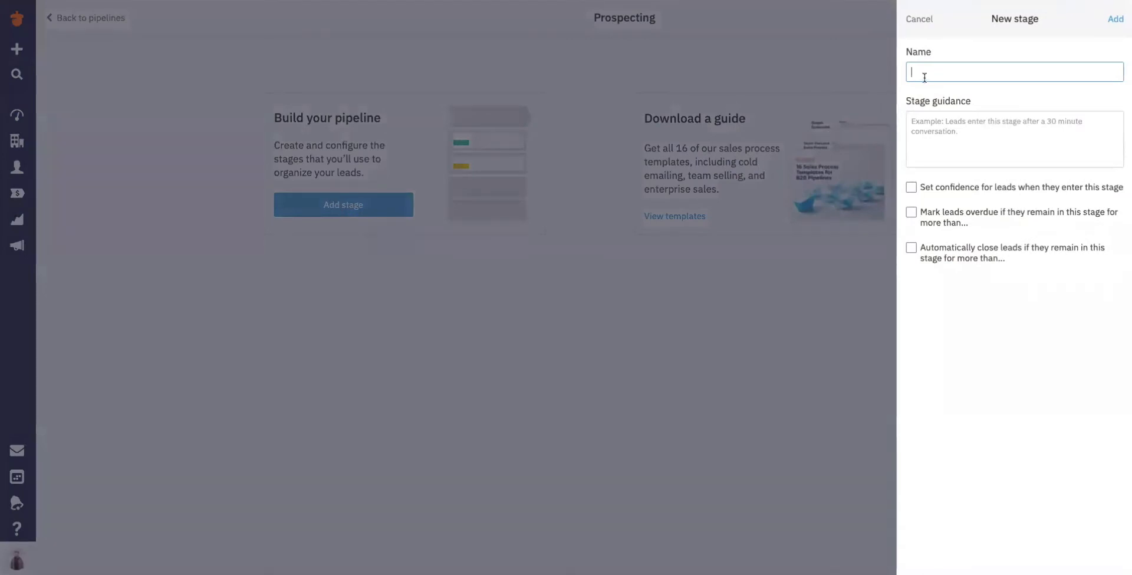
type("Prospecting")
left_click(1115, 19)
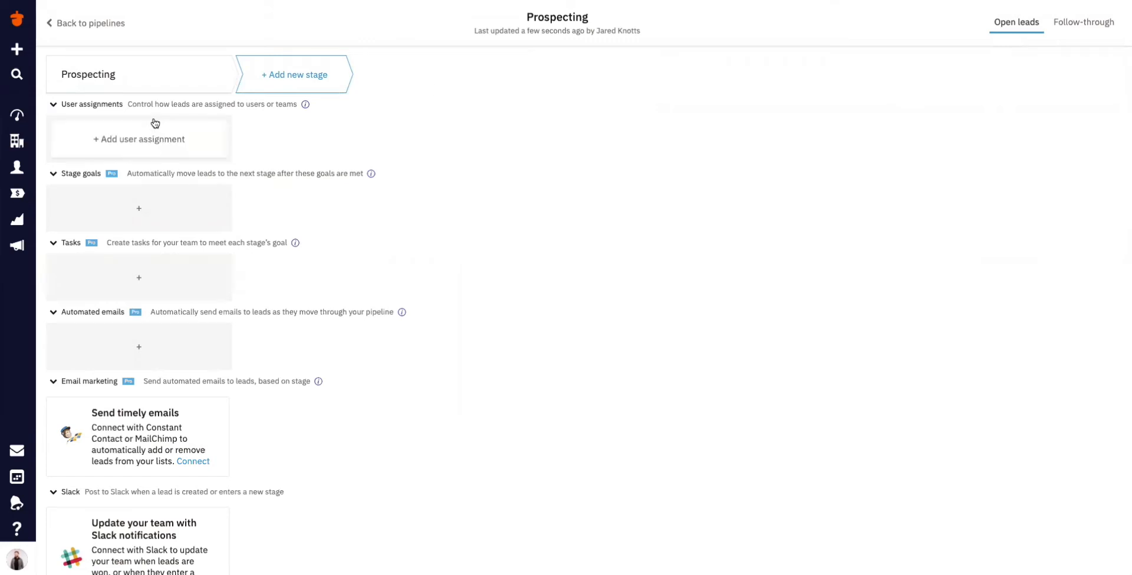
Start a new stage named Qualifying with the guidance "Qualification Questions: 1. Challenge/Problem 2. Timeline 3. Seats 4. Competition 5. How did you find us?".
left_click(290, 84)
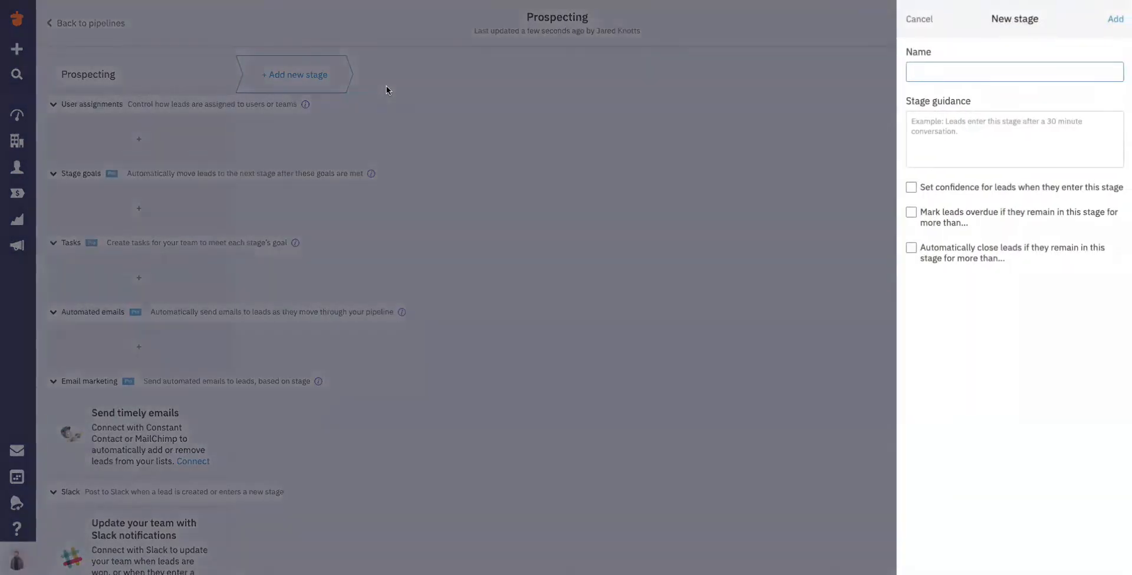
type("Qualifying")
left_click(965, 133)
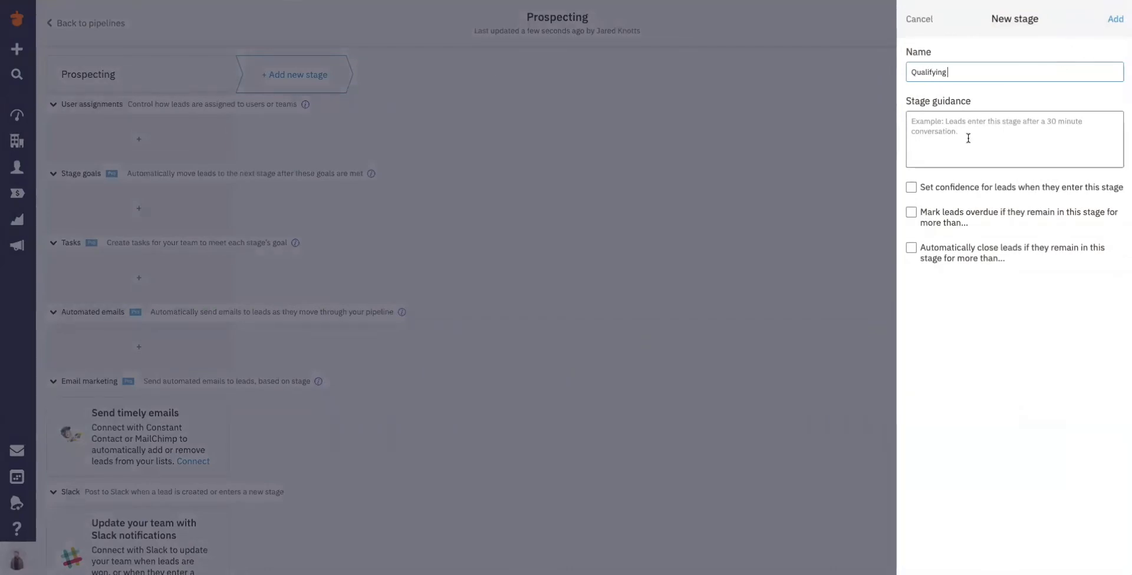
type("Qualification Questions:  1. Challenge/Problem 2. Timeline 3. Seats 4. Competition 5. How did you find us?")
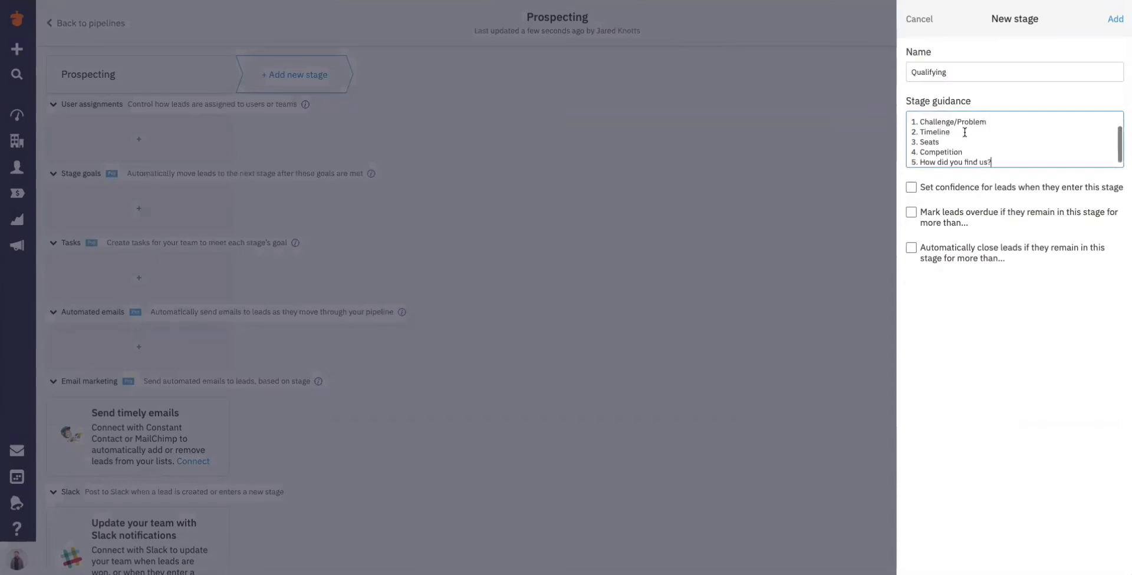
scroll(963, 125, "up", 1)
scroll(1008, 121, "down", 1)
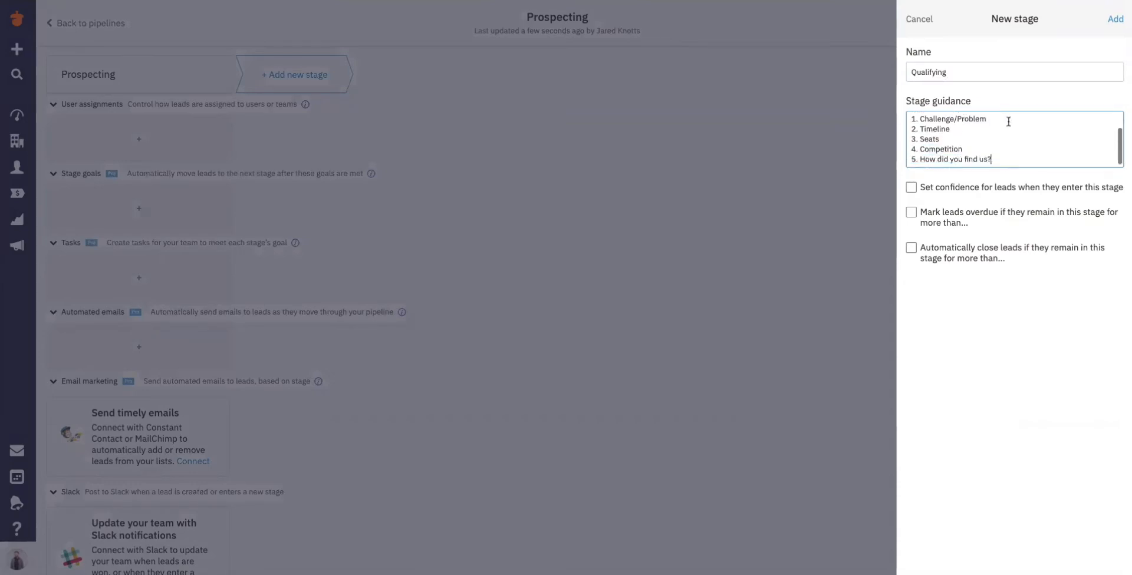
Set the Qualifying stage's confidence for entering leads to 10% and add the stage to the pipeline.
left_click(911, 189)
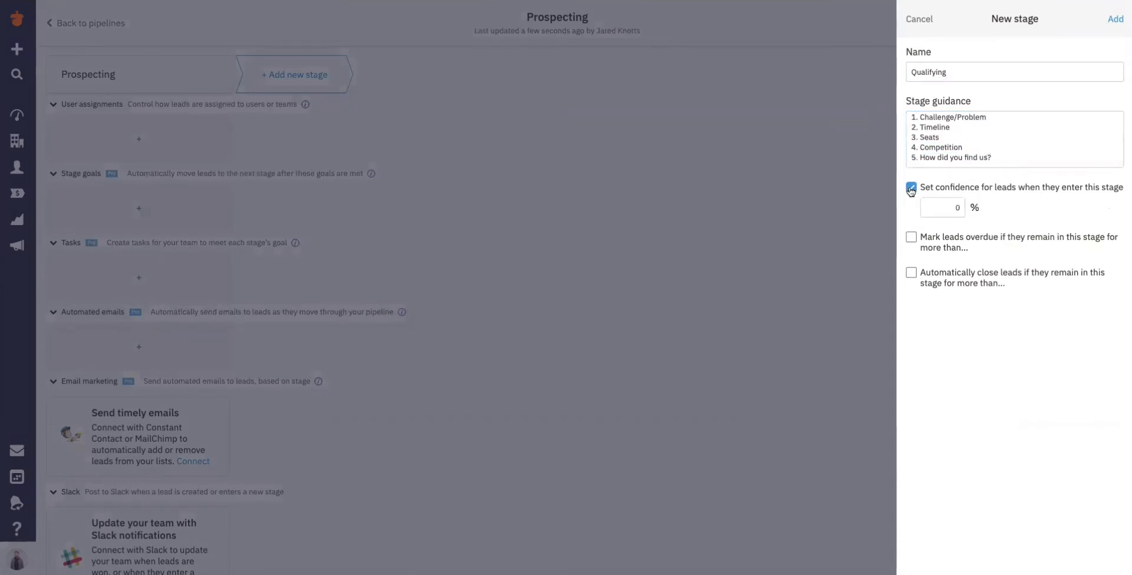
left_click(954, 207)
type("1")
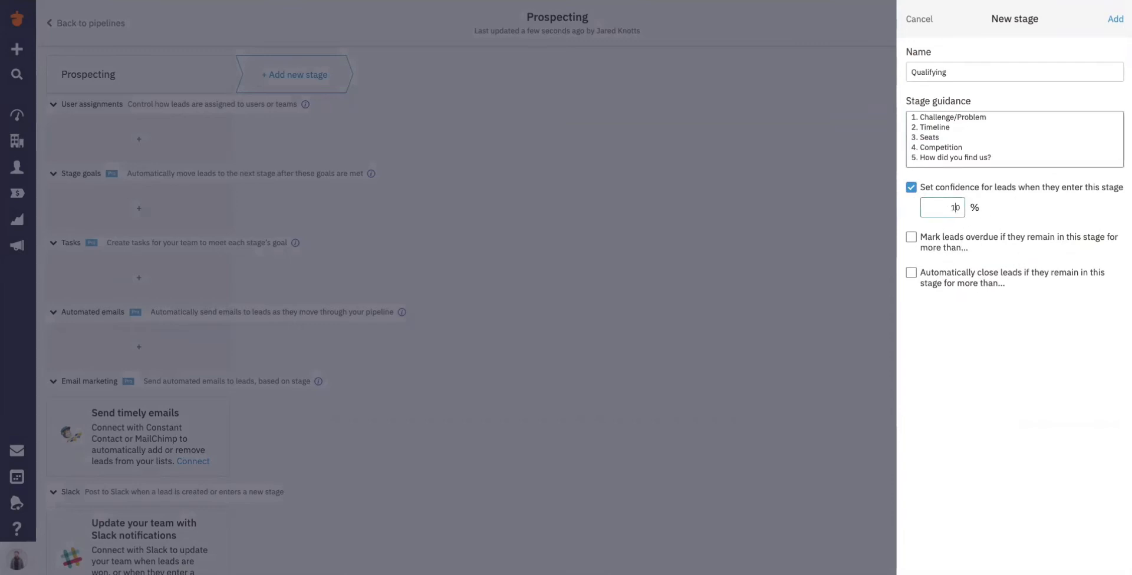
left_click(1115, 19)
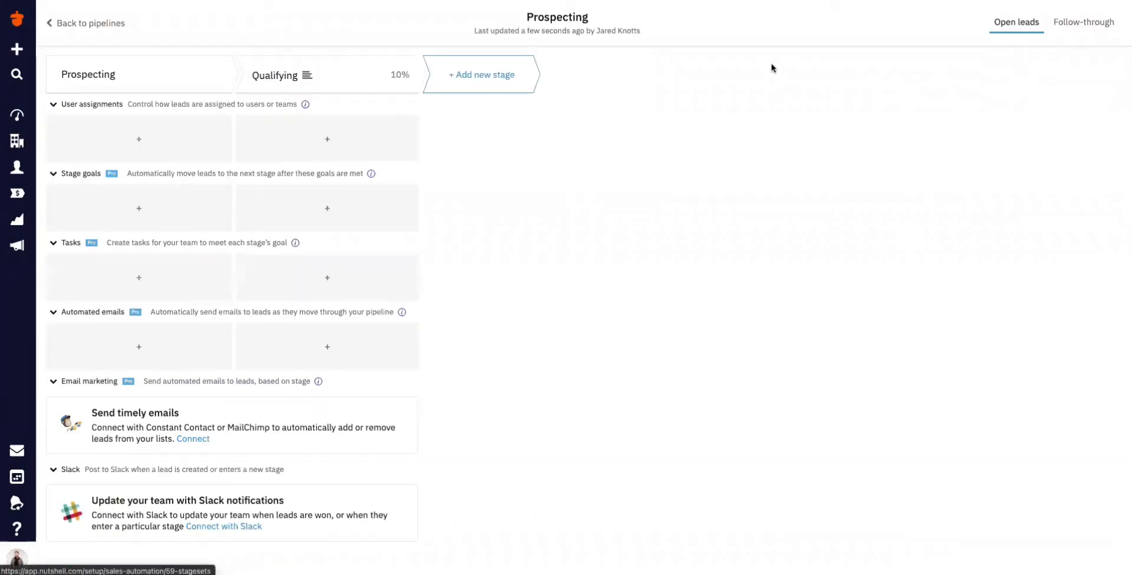
Add a stage named Schedule Pitch after the Qualifying stage.
left_click(498, 80)
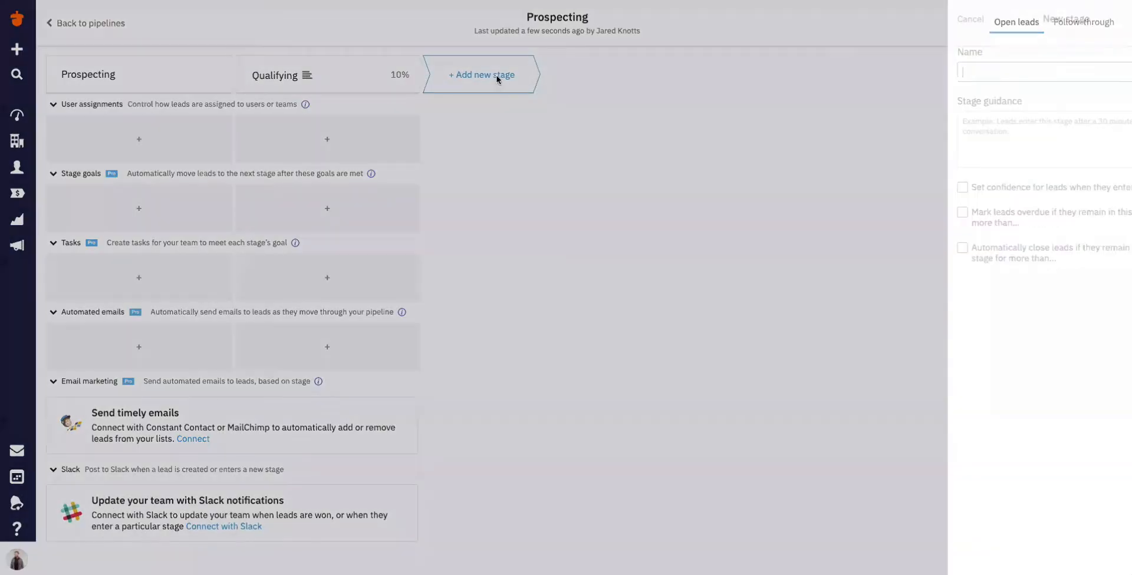
type("Sche")
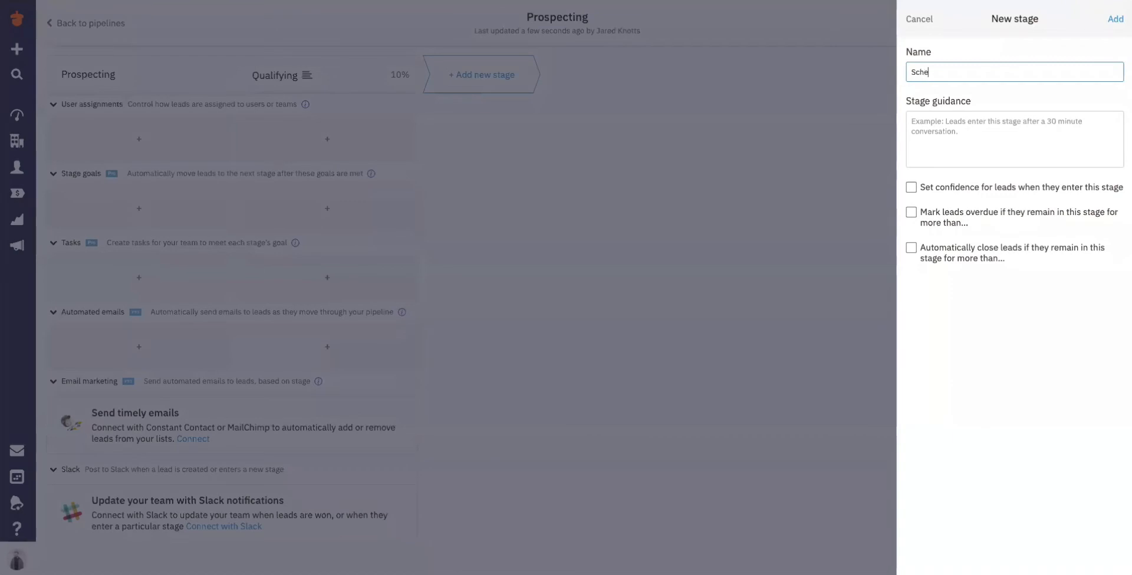
type("dule Pitch")
left_click(1115, 19)
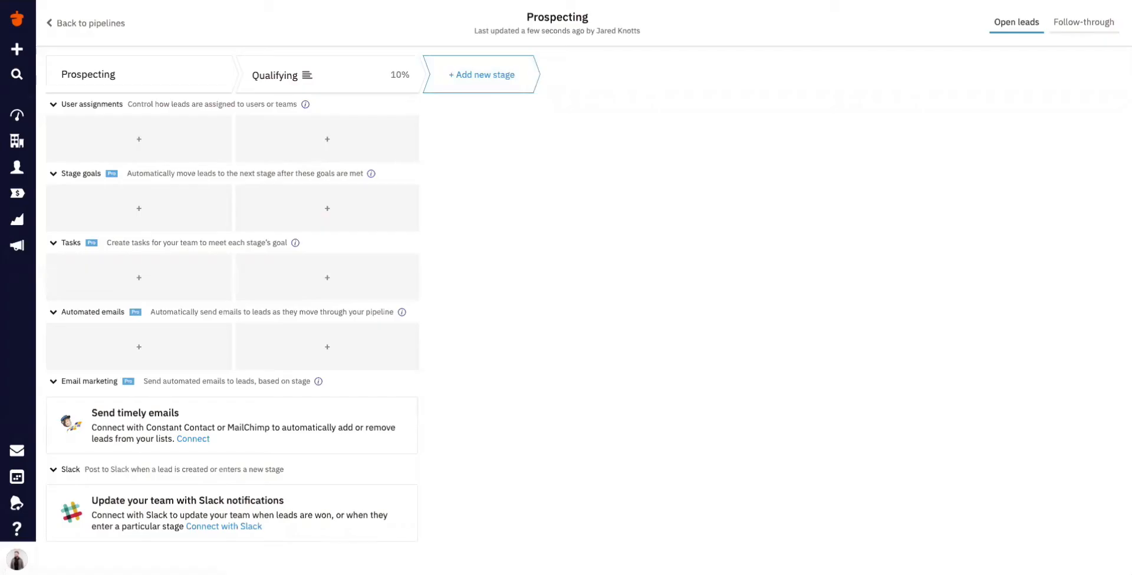
Add two more stages, named Pitch and Closing, to the end of the pipeline.
left_click(652, 76)
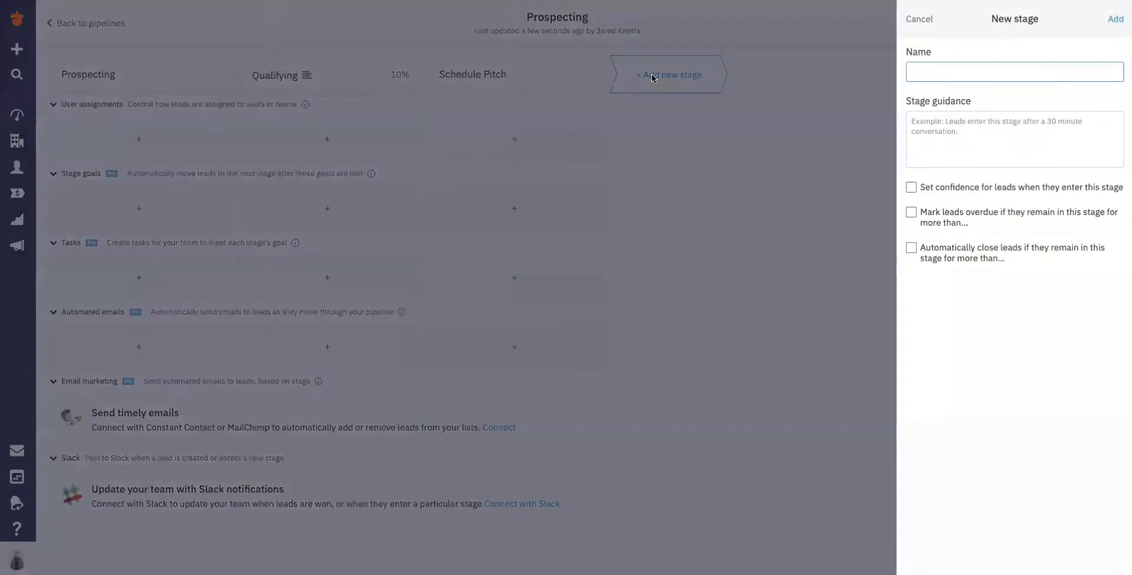
type("Pitch")
left_click(1114, 19)
left_click(837, 80)
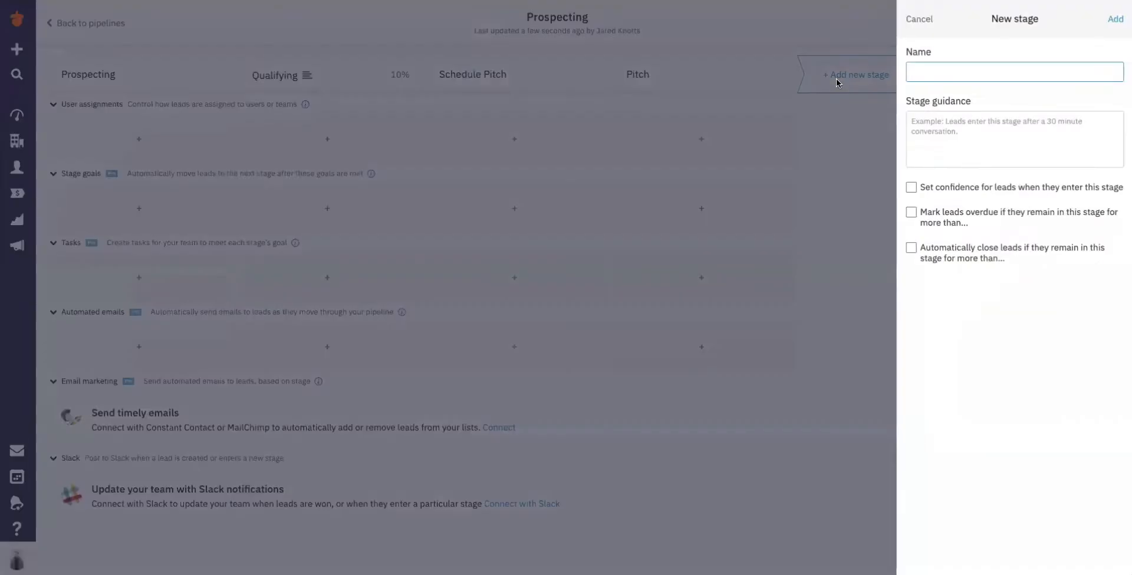
type("Closing")
left_click(1115, 19)
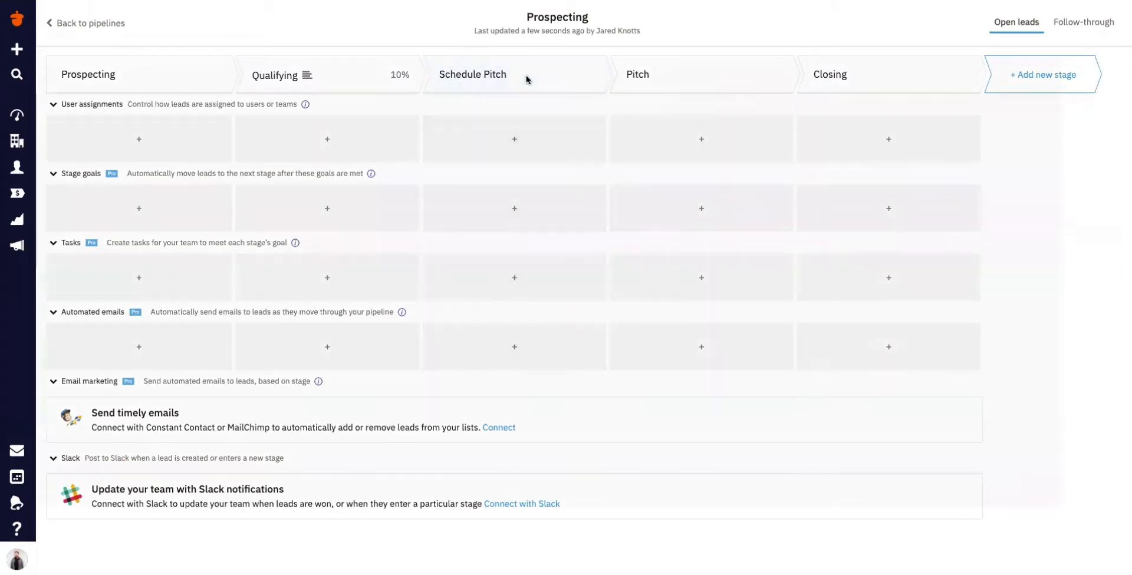
Set the confidence for leads entering the Schedule Pitch stage to 20% and save the stage.
left_click(526, 75)
left_click(910, 187)
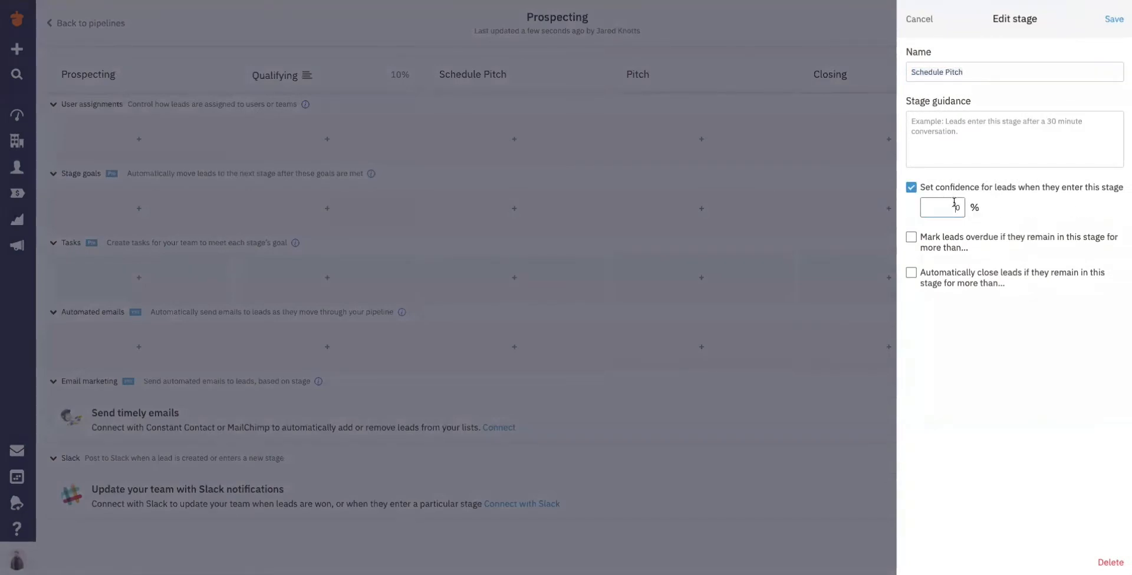
type("20")
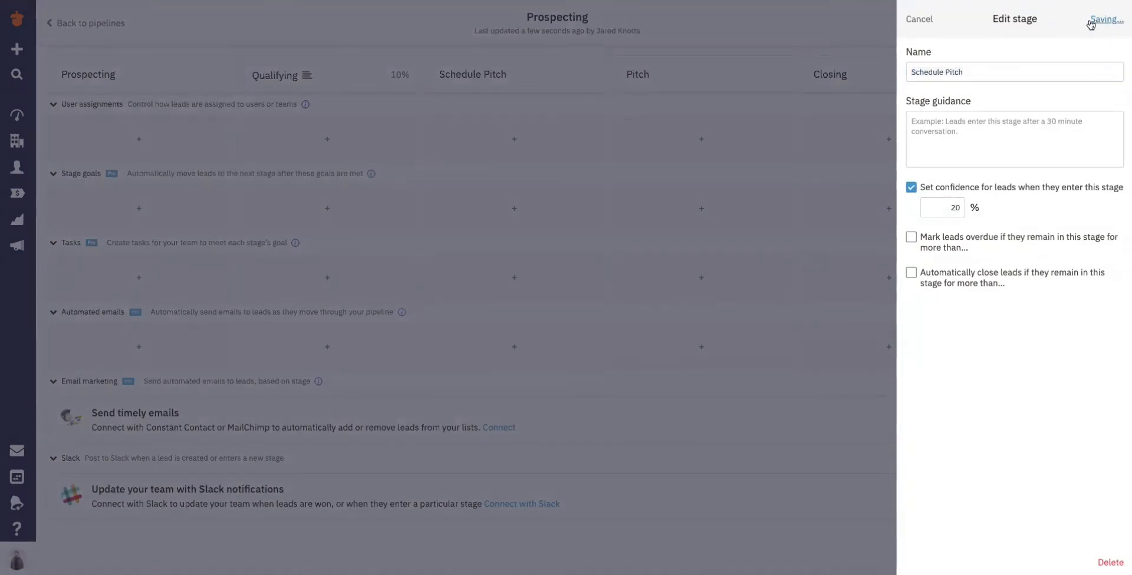
left_click(1112, 20)
Set the confidence for leads entering the Pitch stage to 40% and save the stage.
left_click(669, 81)
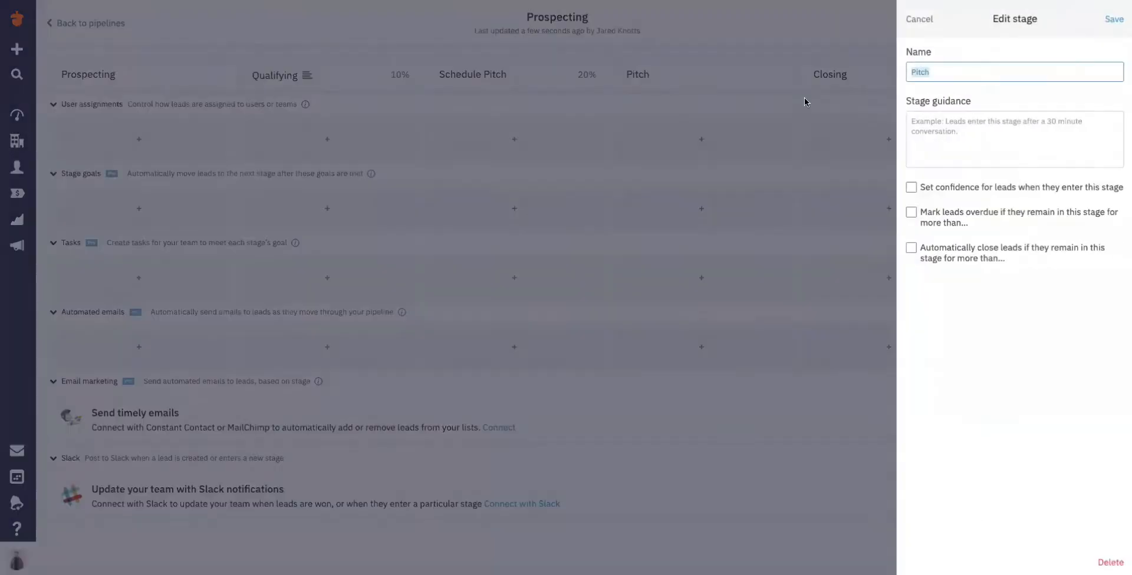
left_click(912, 188)
left_click(949, 206)
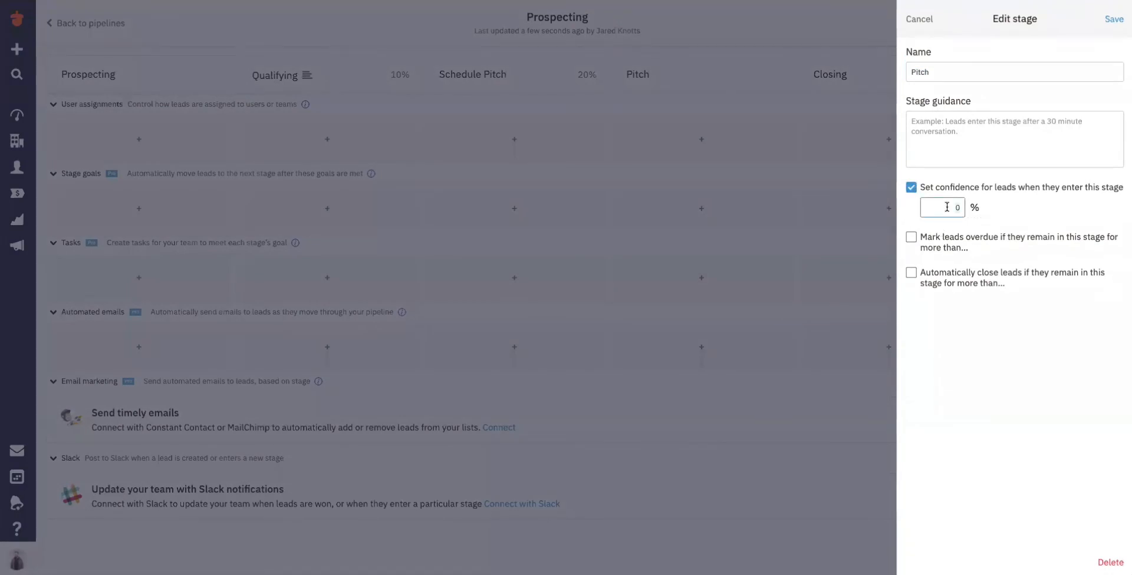
type("40")
left_click(1112, 20)
Set the confidence for leads entering the Closing stage to 50% and save the stage.
left_click(843, 78)
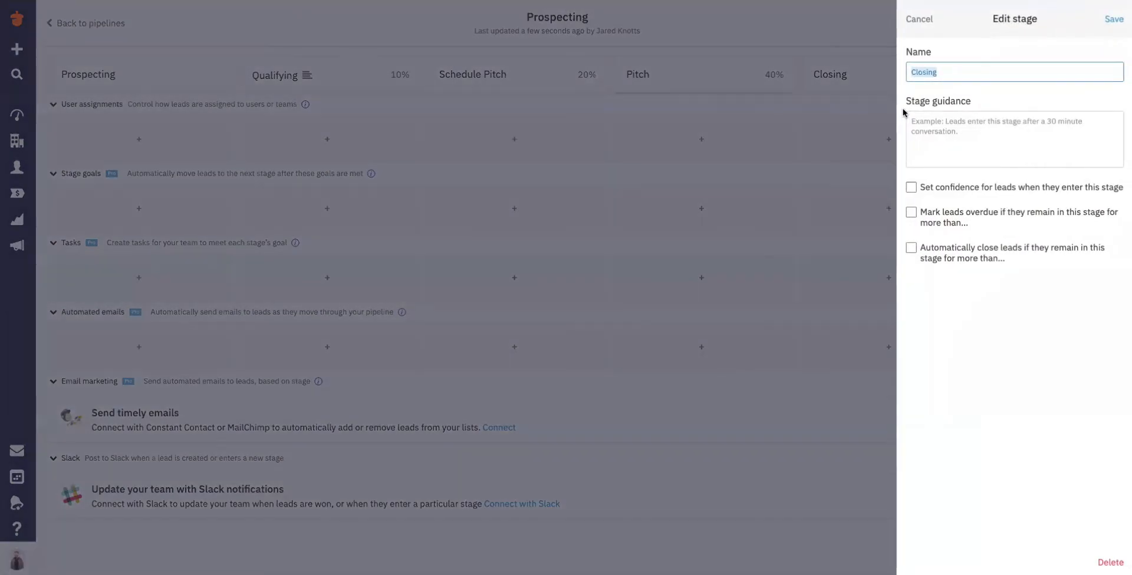
left_click(911, 188)
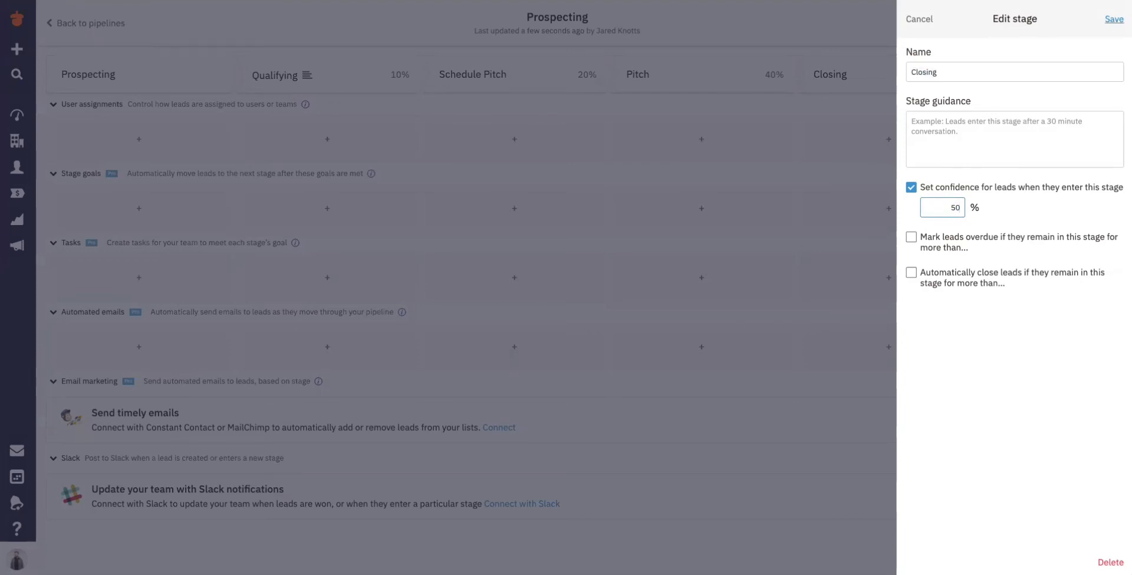
left_click(1113, 19)
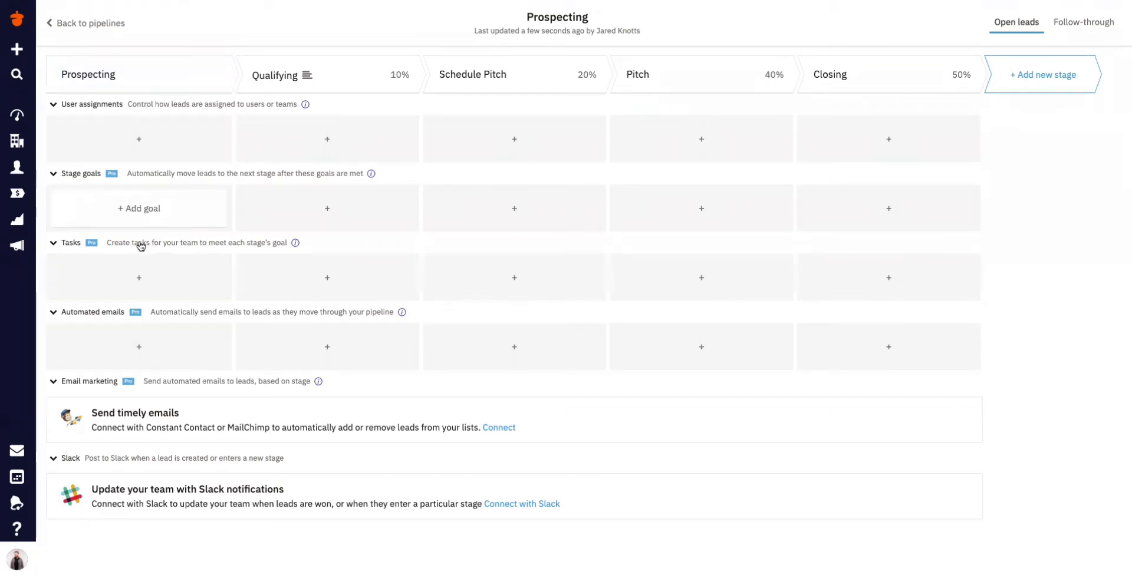
Start a user assignment for the Prospecting stage and choose Sales team as the assignee of entering leads.
left_click(135, 140)
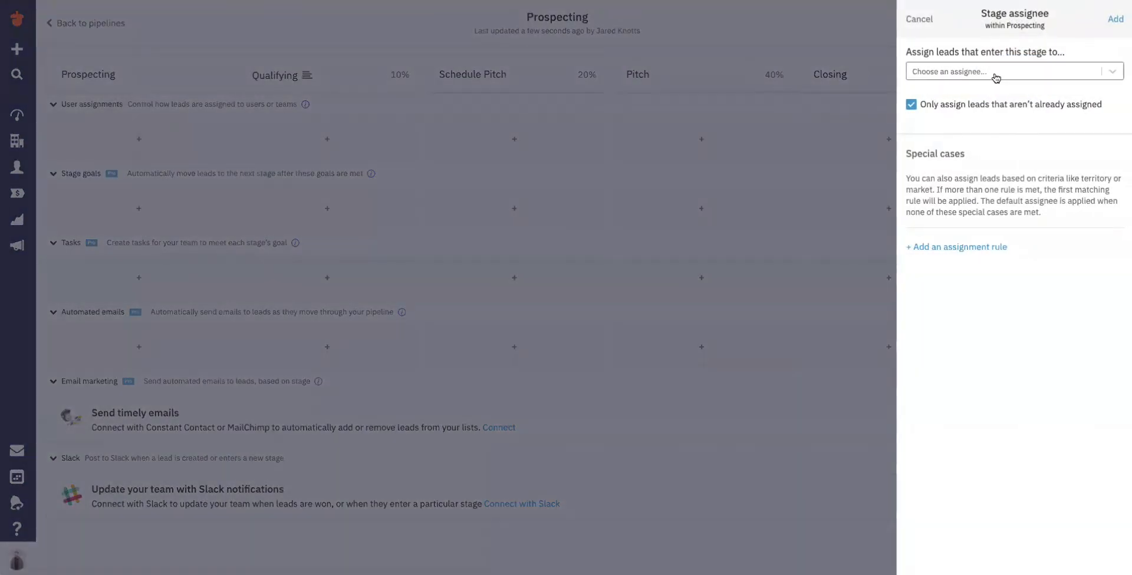
left_click(980, 74)
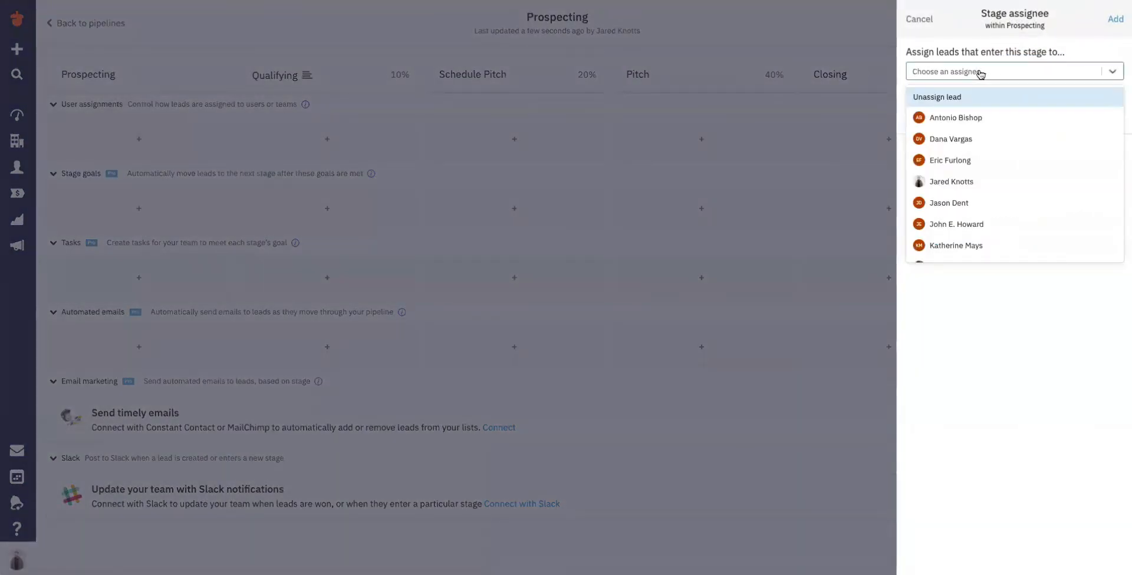
scroll(967, 190, "down", 1)
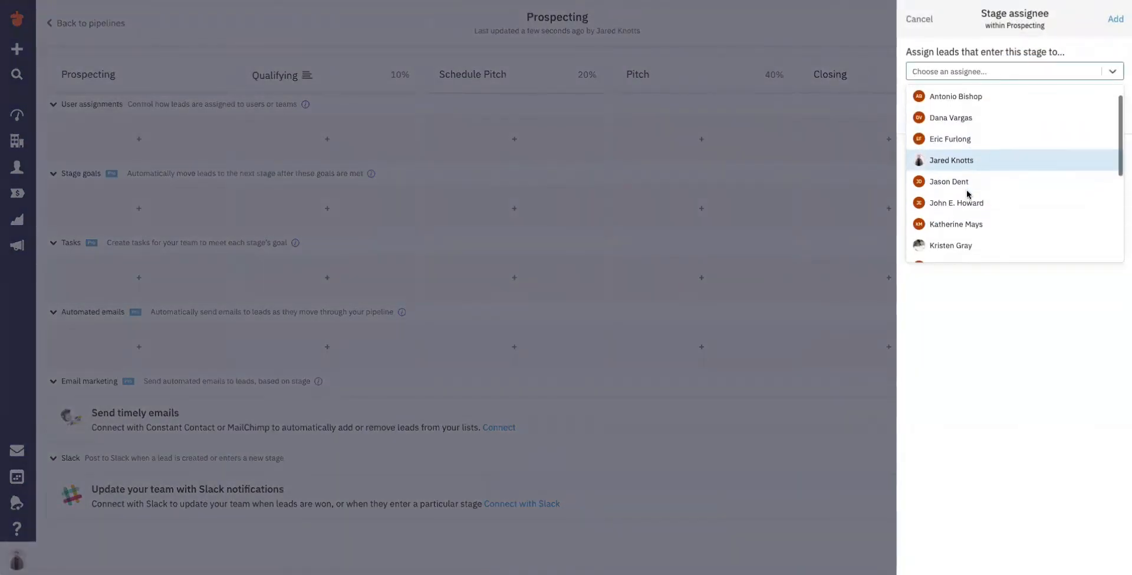
scroll(967, 192, "down", 2)
scroll(963, 93, "up", 3)
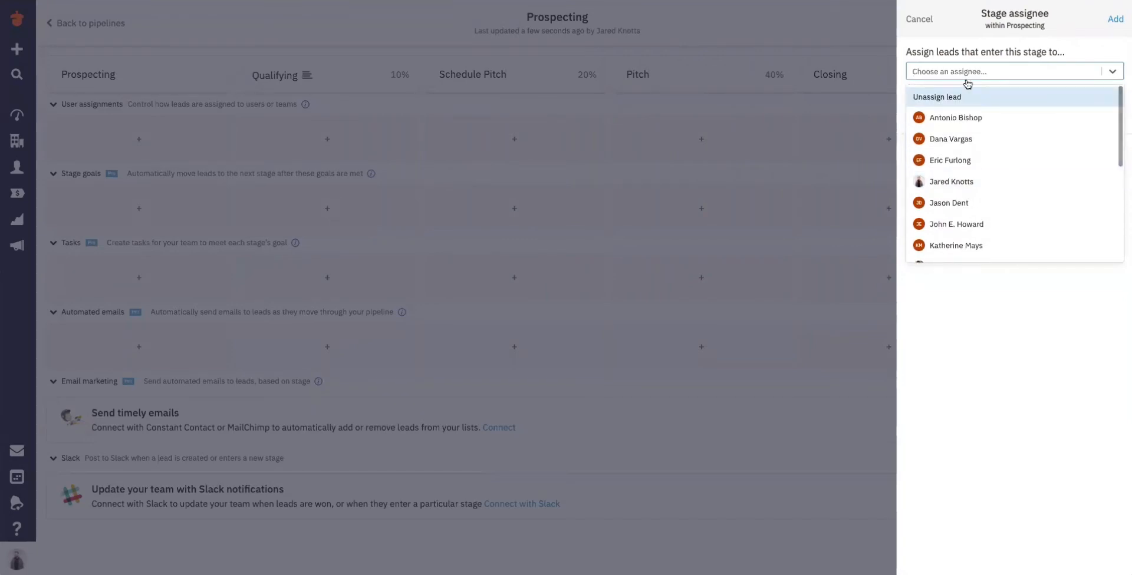
type("sa")
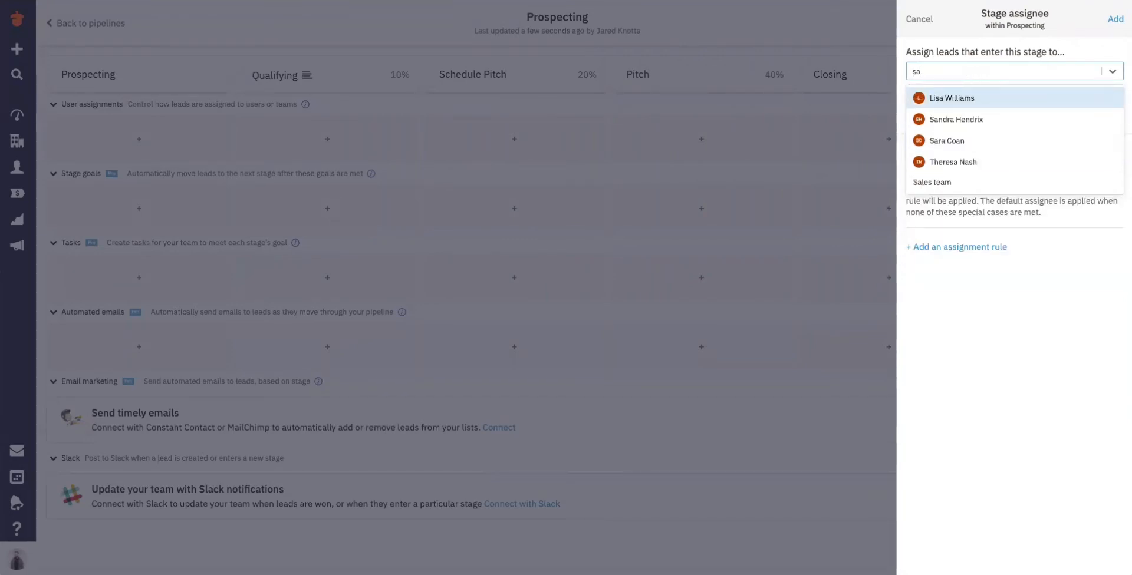
key("BackSpace")
key("BackSpace")
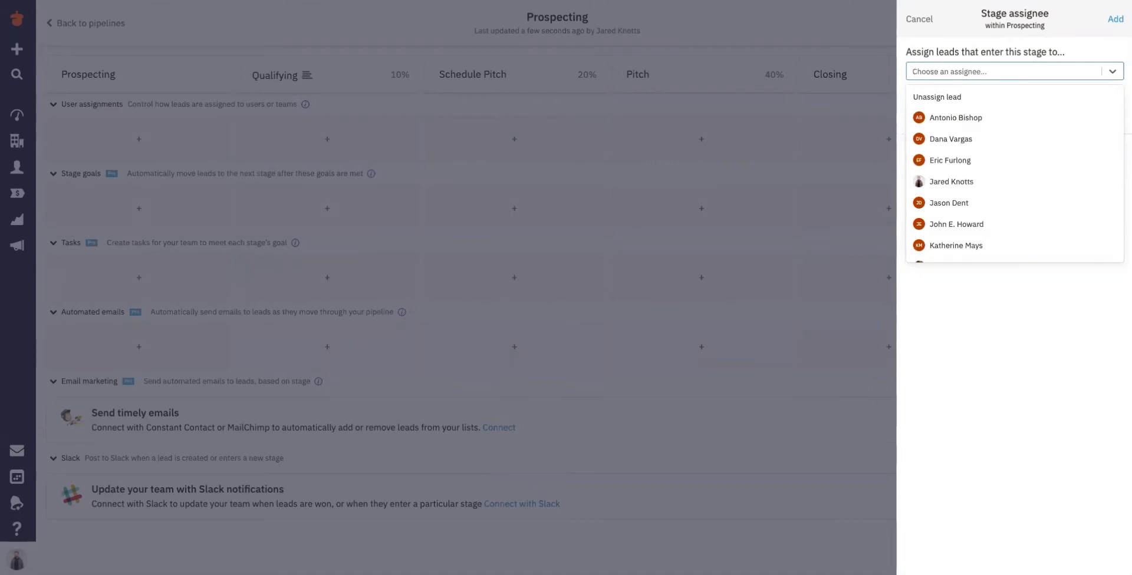
type("team")
left_click(958, 96)
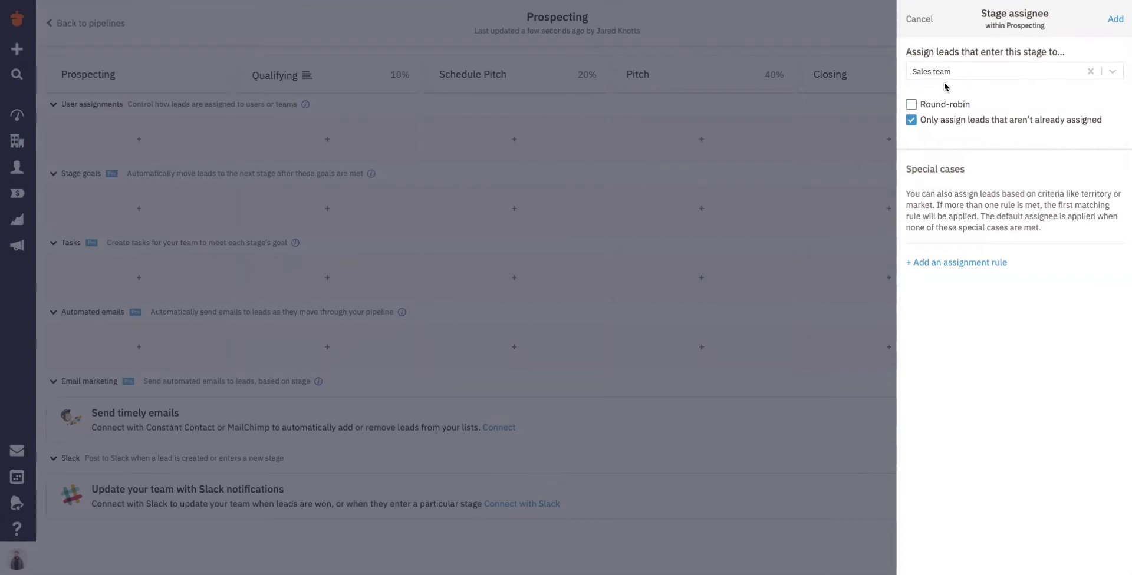
Enable round-robin distribution for the Prospecting stage's assignee, check the criteria available for special-case rules, and add the assignment.
left_click(914, 105)
left_click(946, 261)
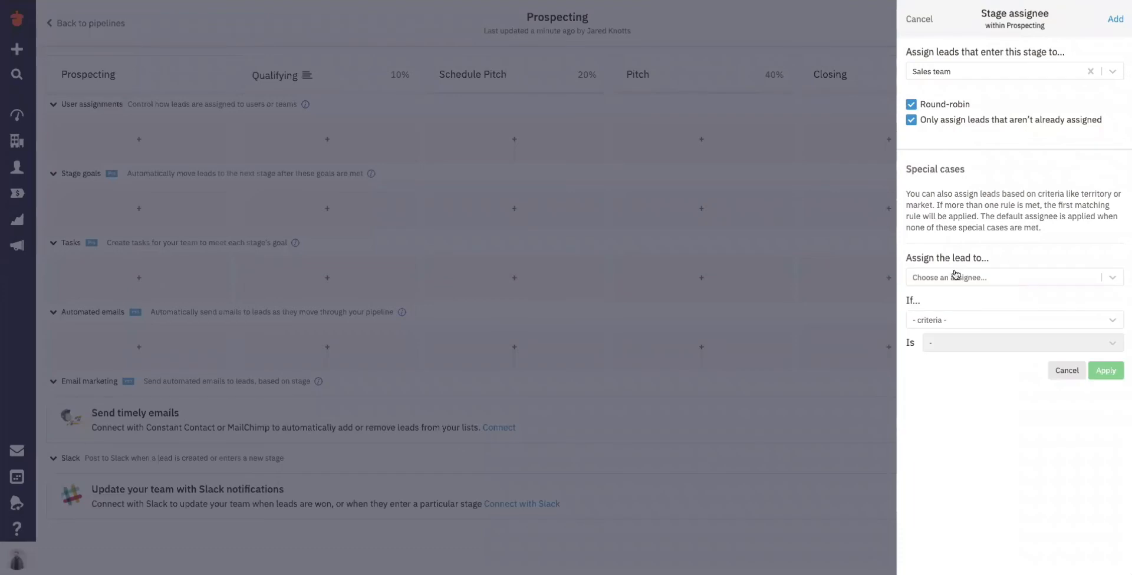
left_click(953, 319)
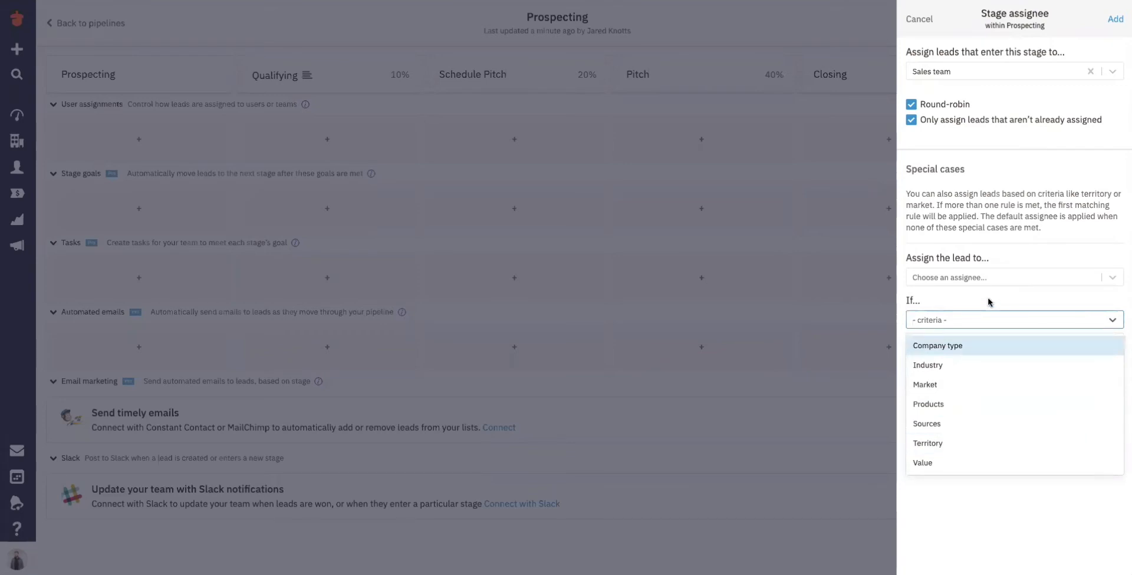
left_click(988, 240)
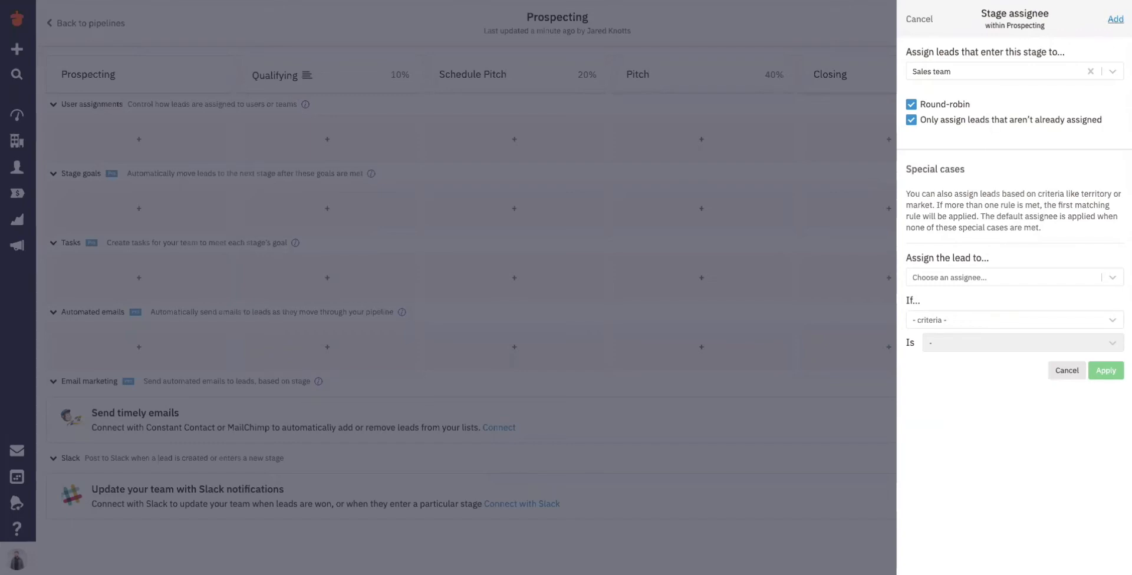
left_click(1116, 20)
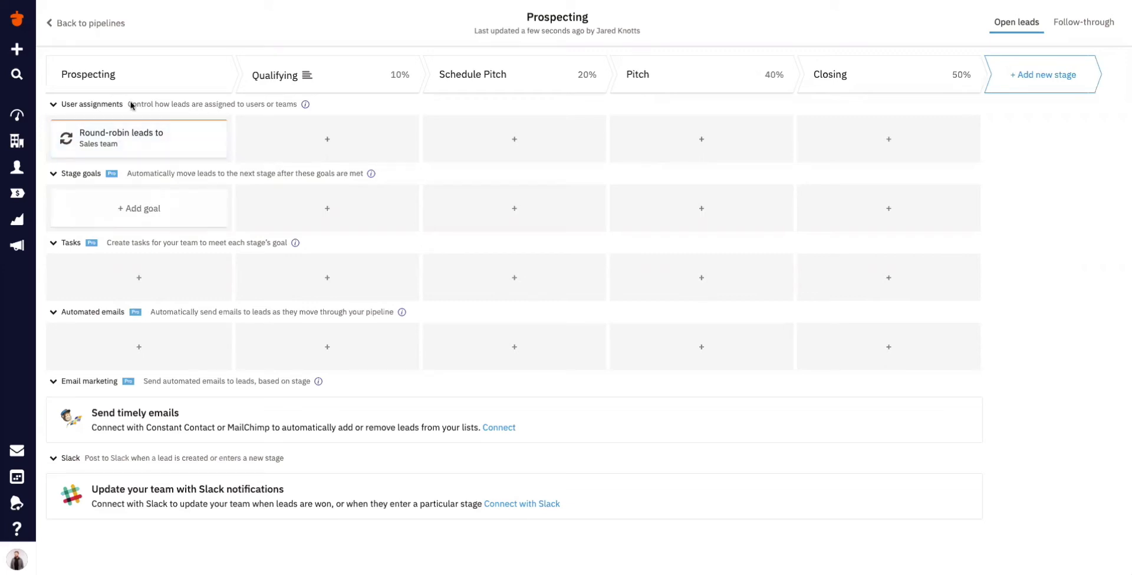
Add a Prospecting stage goal to figure out a lead's contact information, advancing after a person's name and an email address are entered.
left_click(122, 204)
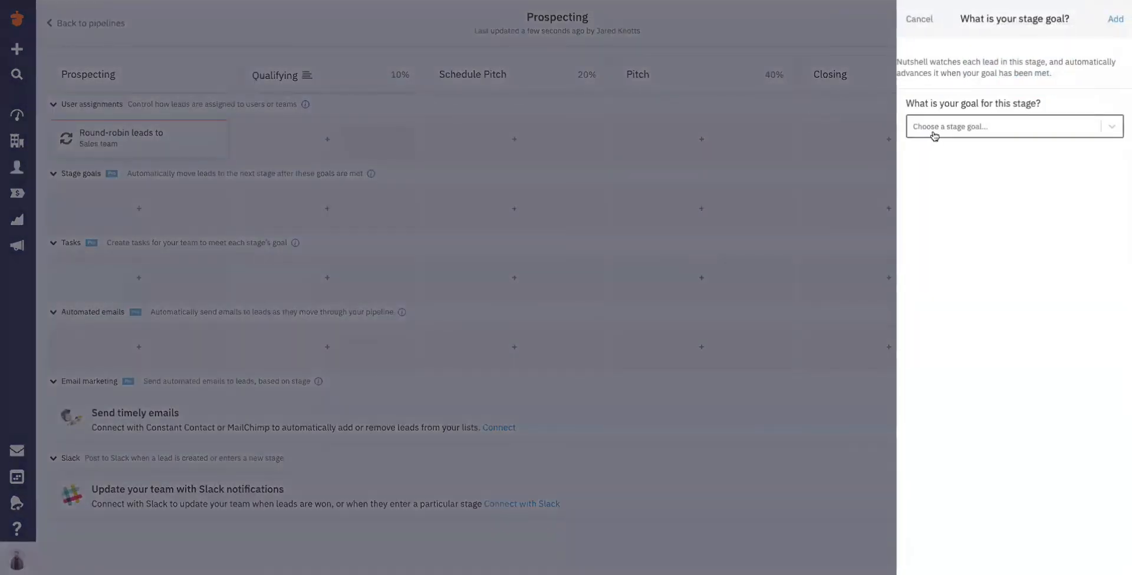
left_click(934, 136)
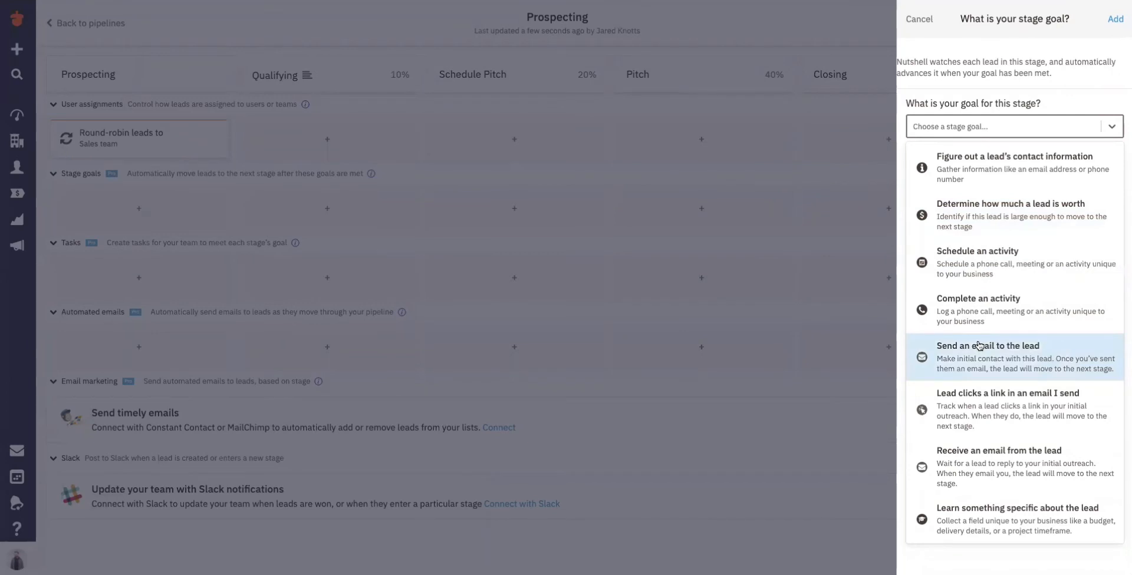
scroll(979, 346, "down", 1)
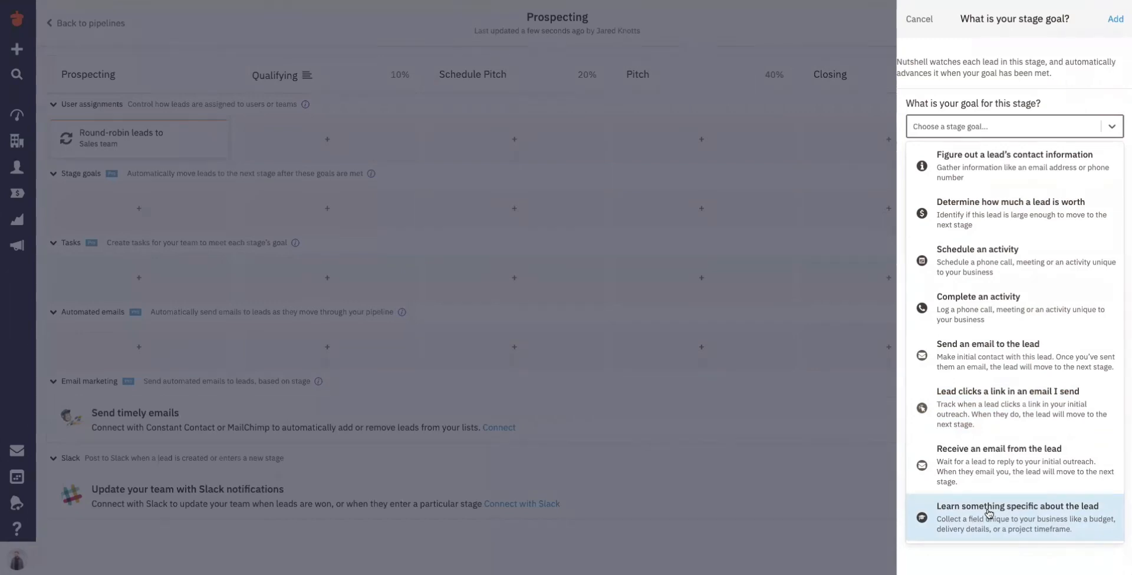
left_click(975, 172)
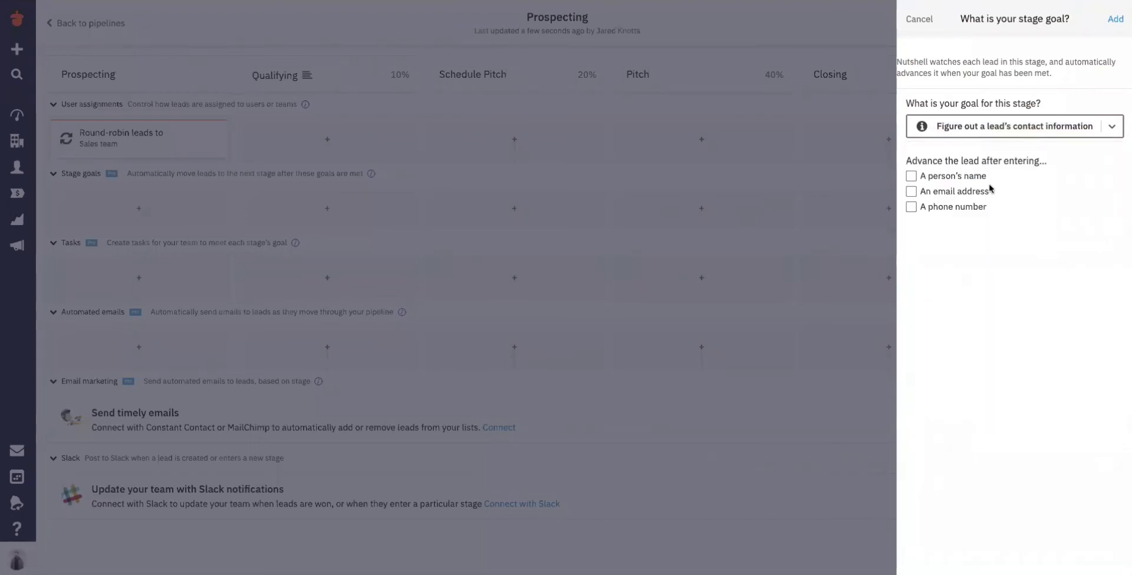
left_click(911, 176)
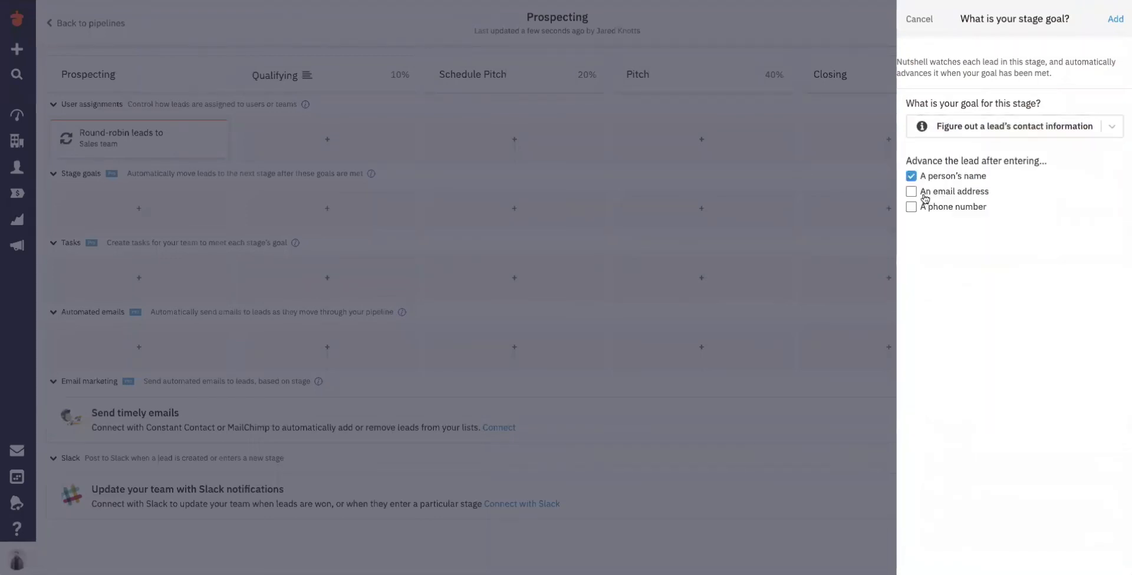
left_click(911, 193)
left_click(1114, 21)
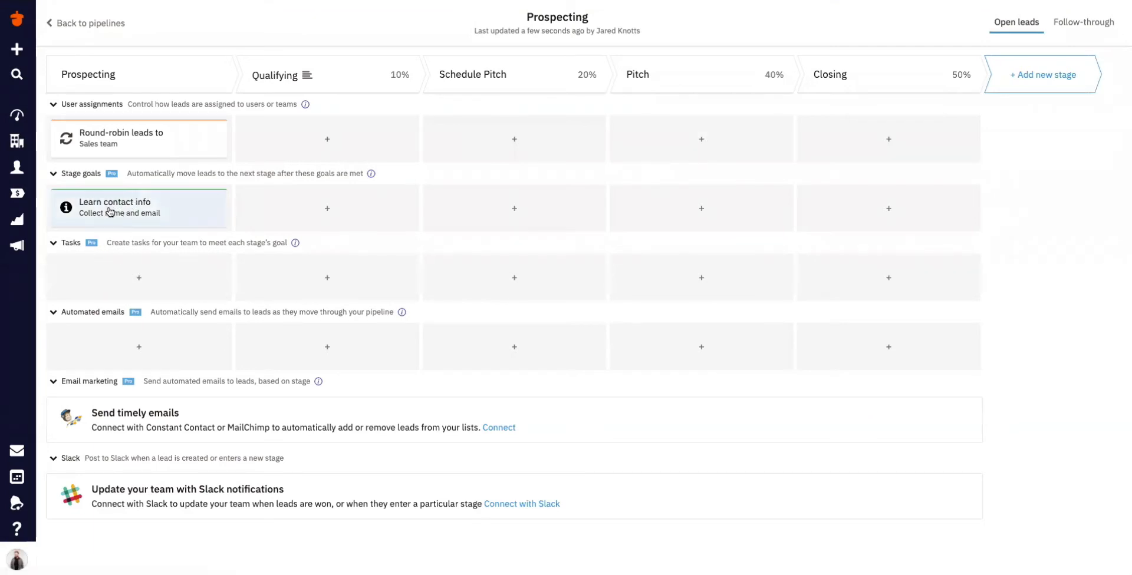
Add a Prospecting task titled "Do some research" for the lead owner, due 1 hour after the lead is opened.
left_click(120, 271)
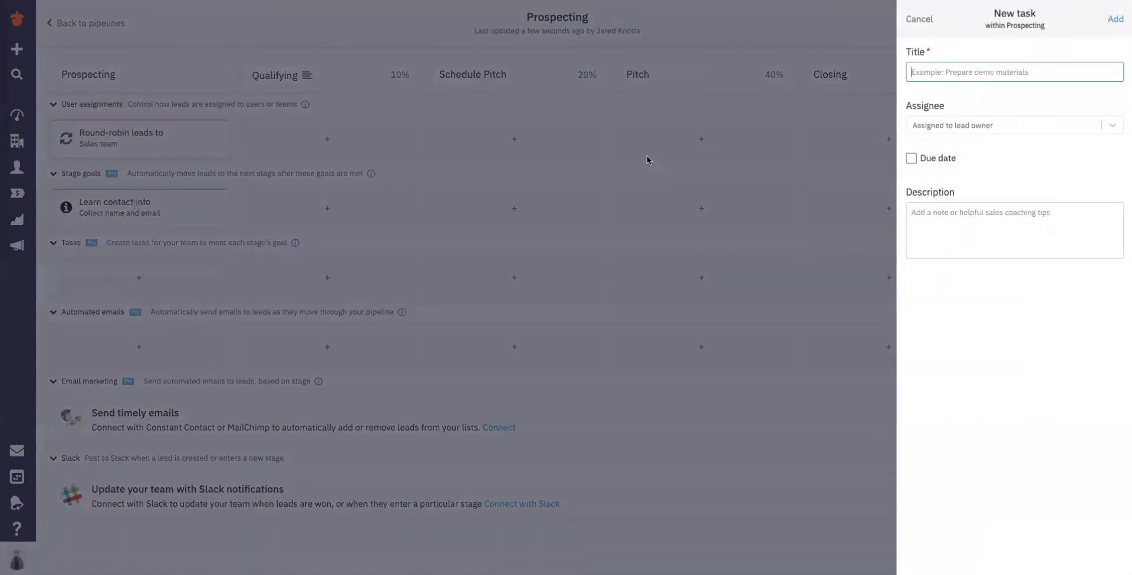
type("Do some research")
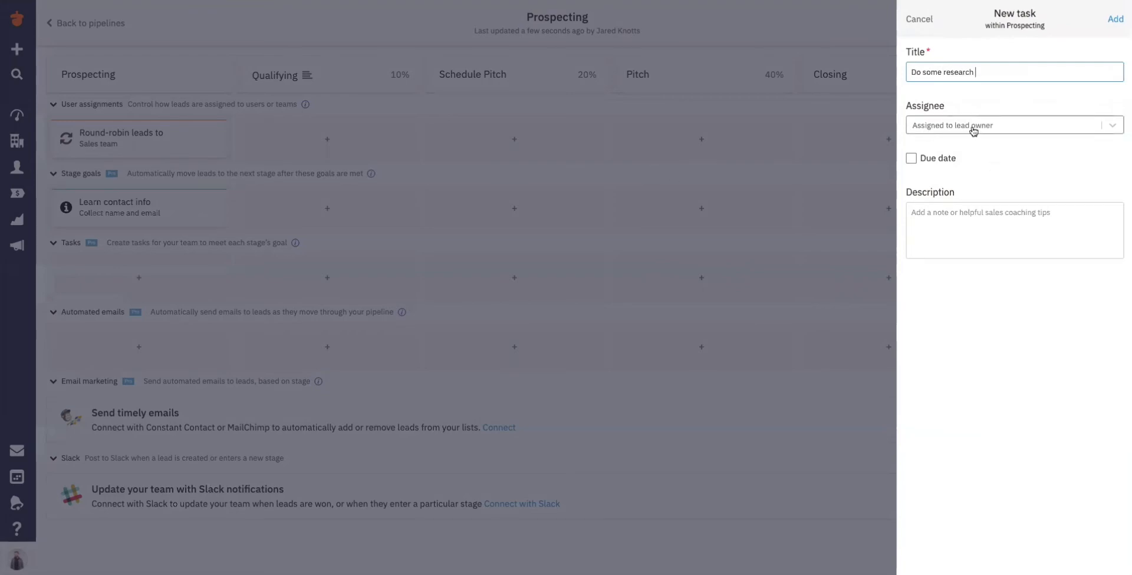
left_click(911, 159)
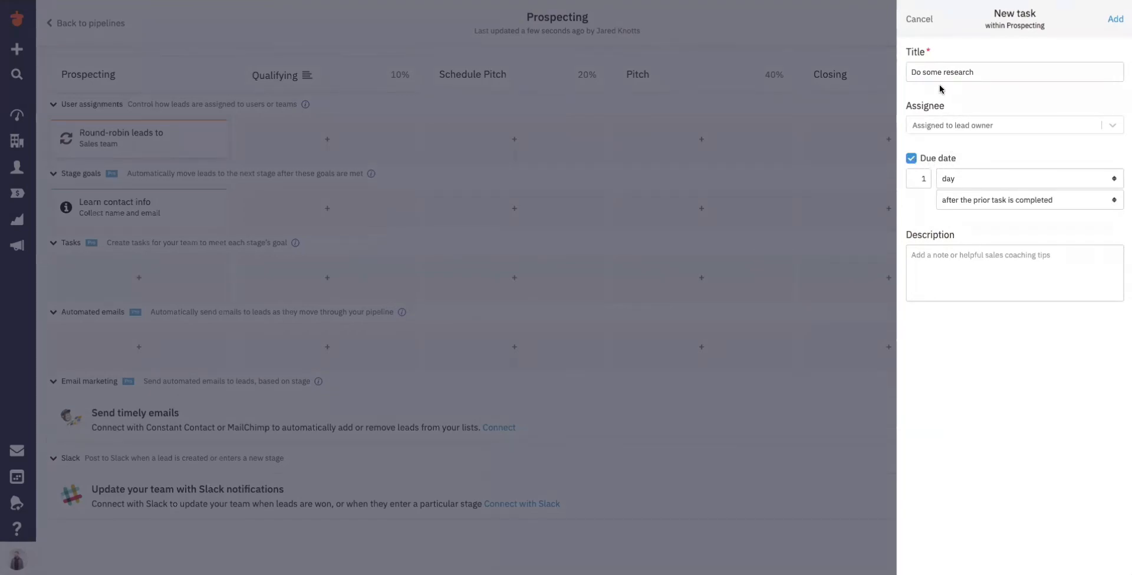
left_click(920, 181)
left_click(955, 183)
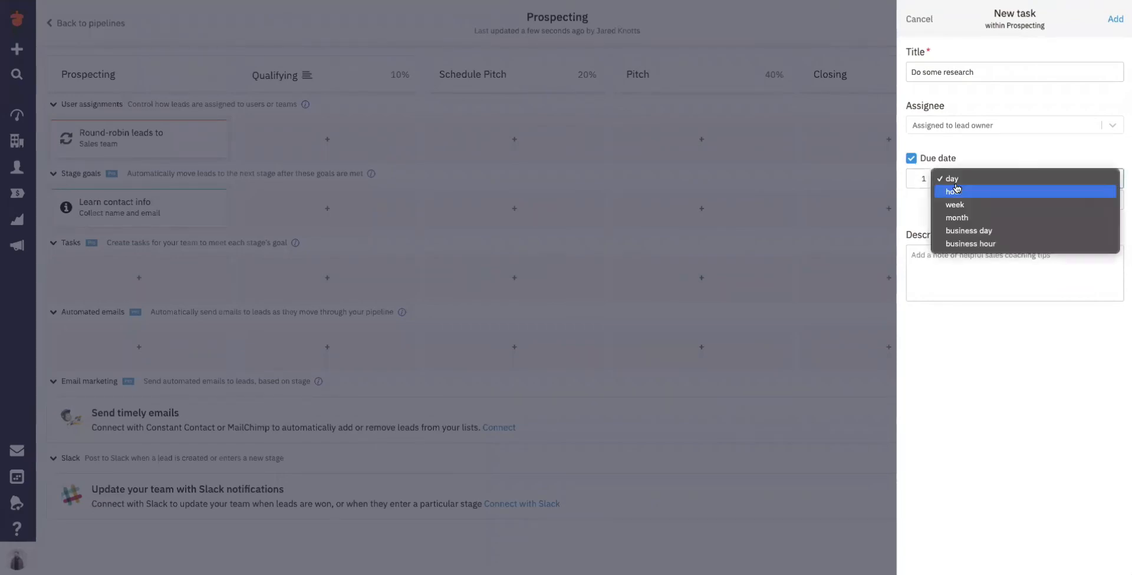
left_click(956, 189)
left_click(978, 200)
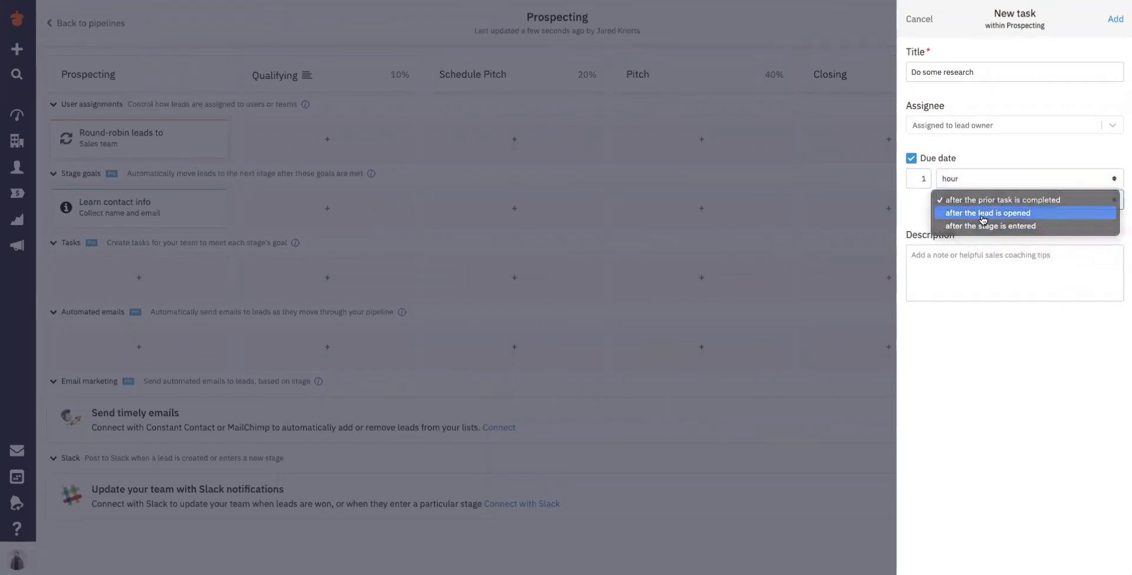
left_click(983, 214)
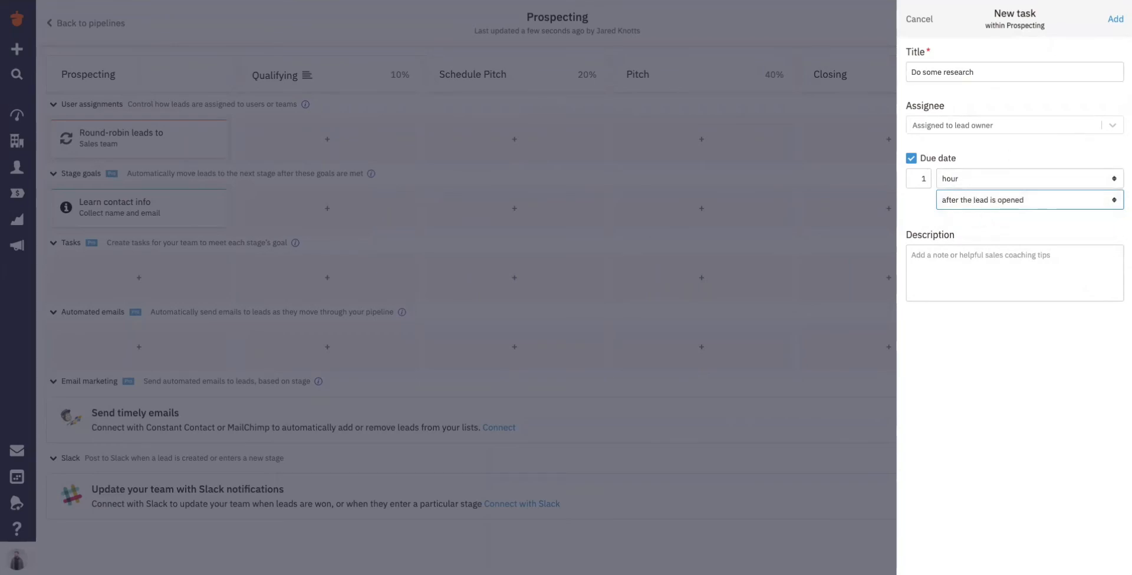
left_click(1116, 19)
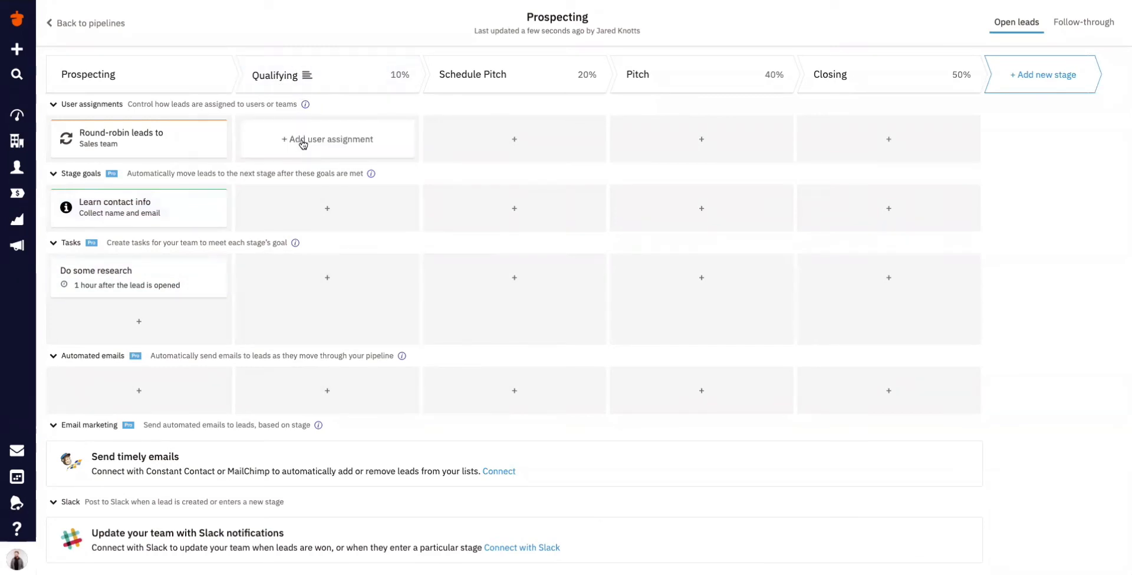
Add a Complete an activity goal to the Qualifying stage that advances the lead after a Qualifying Call is logged.
left_click(308, 203)
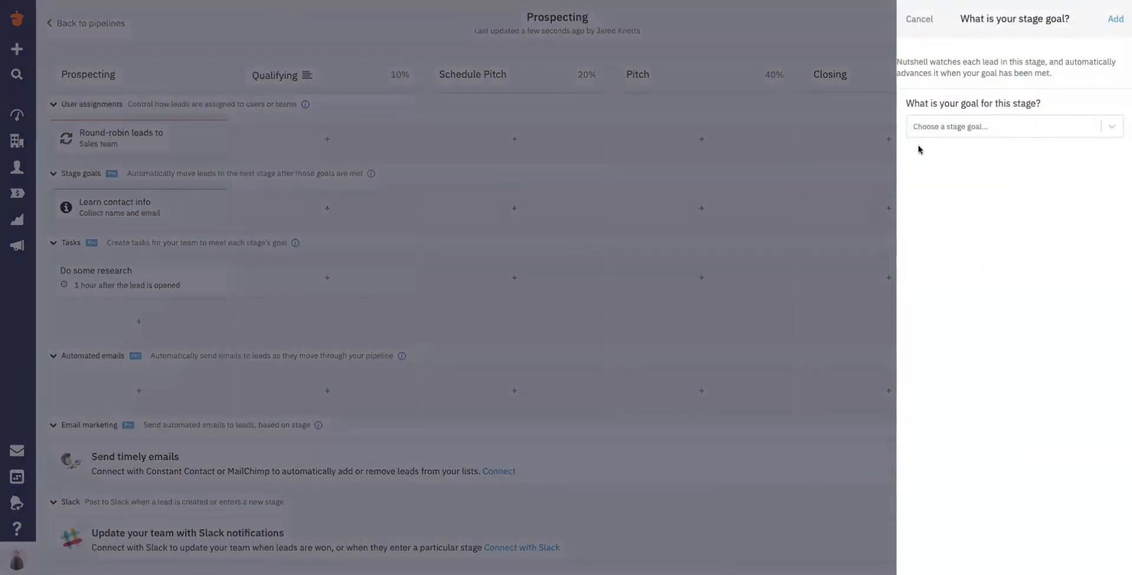
left_click(936, 129)
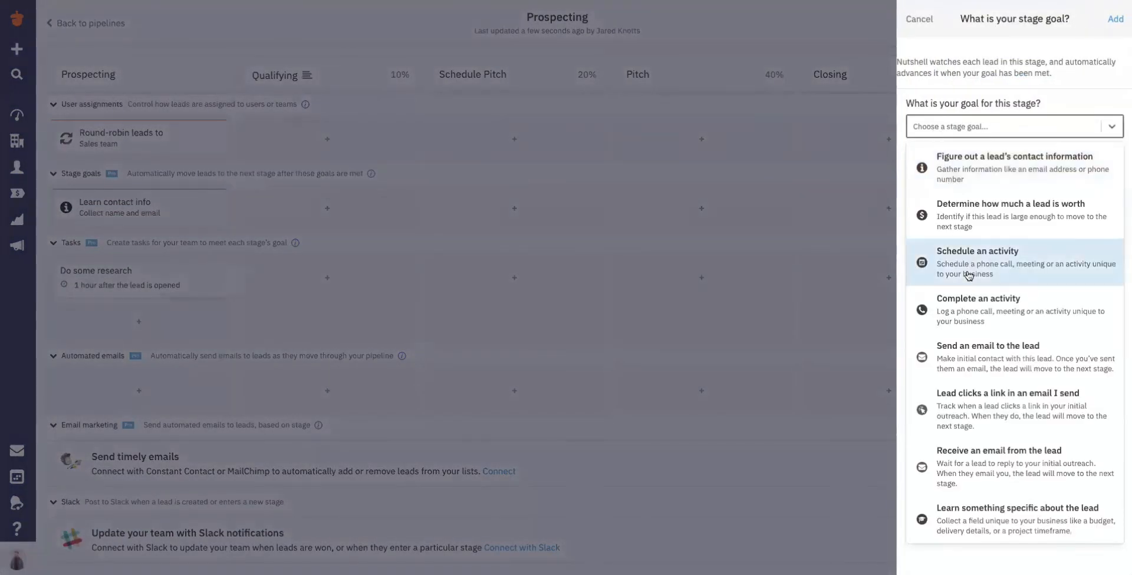
left_click(975, 308)
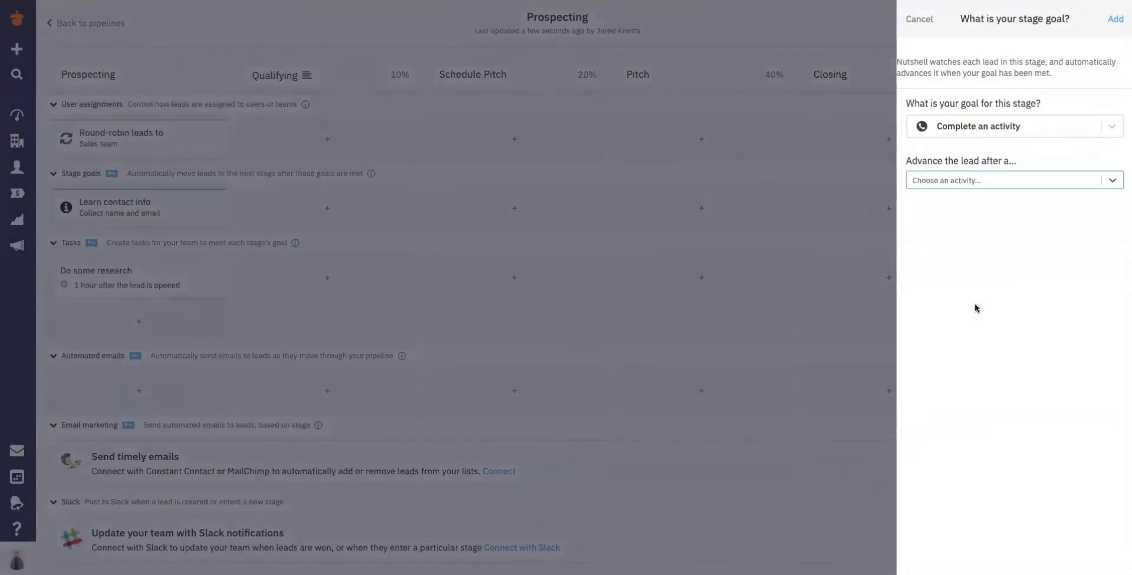
left_click(977, 183)
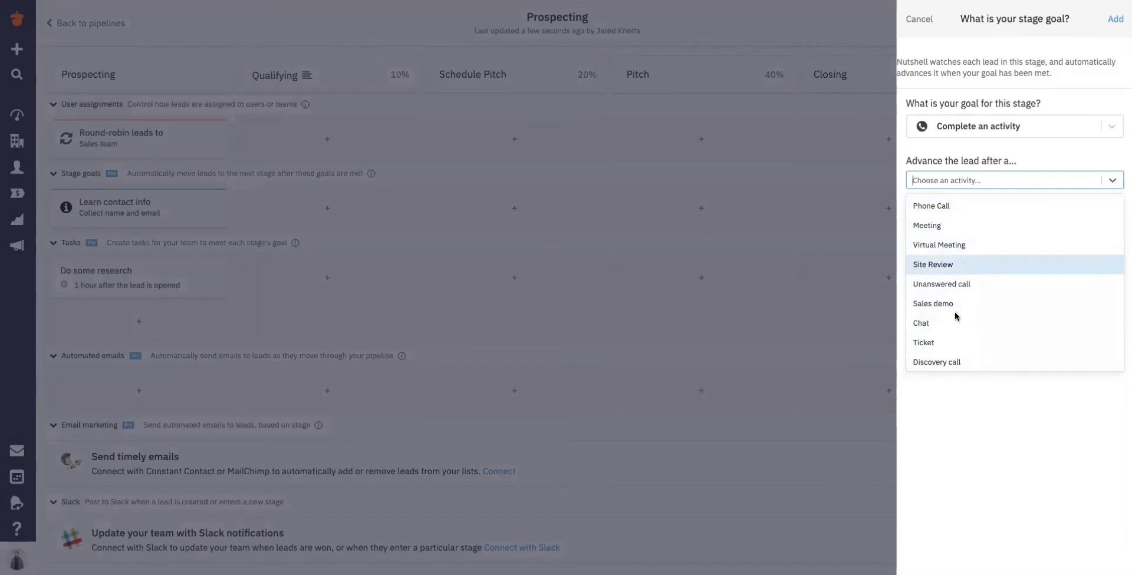
scroll(954, 312, "down", 3)
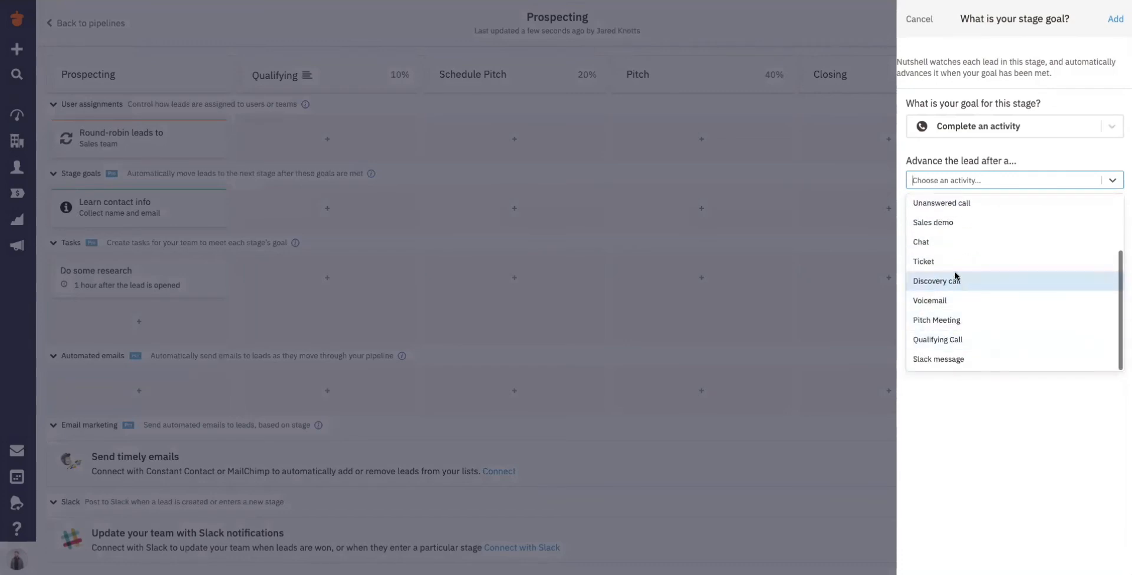
left_click(947, 339)
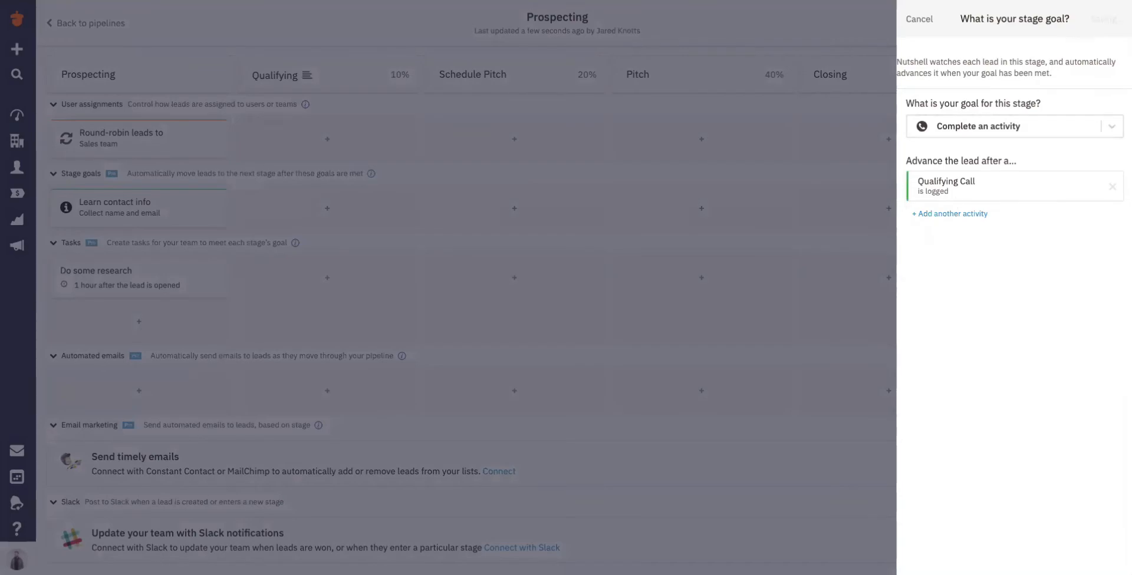
left_click(1115, 18)
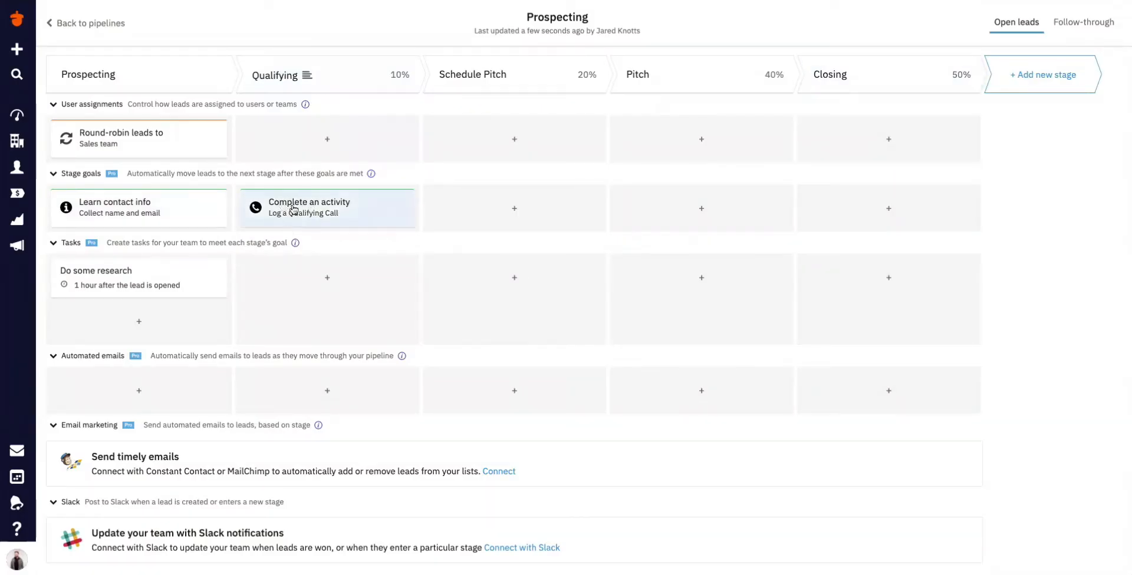
Start a new task in the Qualifying stage and title it "Day 2 Call".
left_click(302, 271)
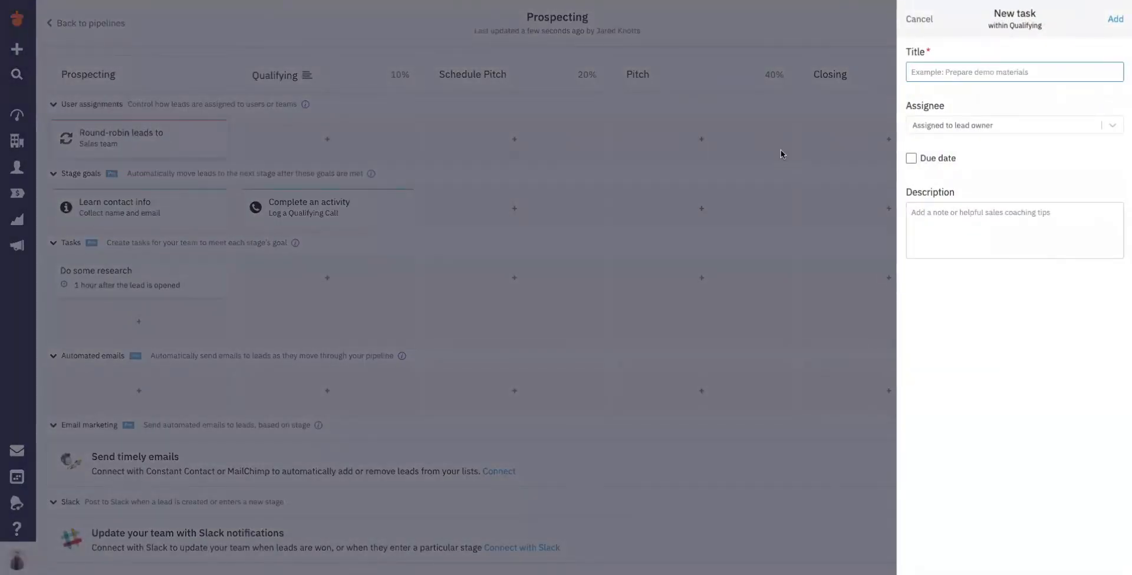
type("Calll")
key("BackSpace")
key("BackSpace")
key("BackSpace")
type("Day")
Set the Day 2 Call task due 2 business days after the stage is entered and add it.
left_click(911, 160)
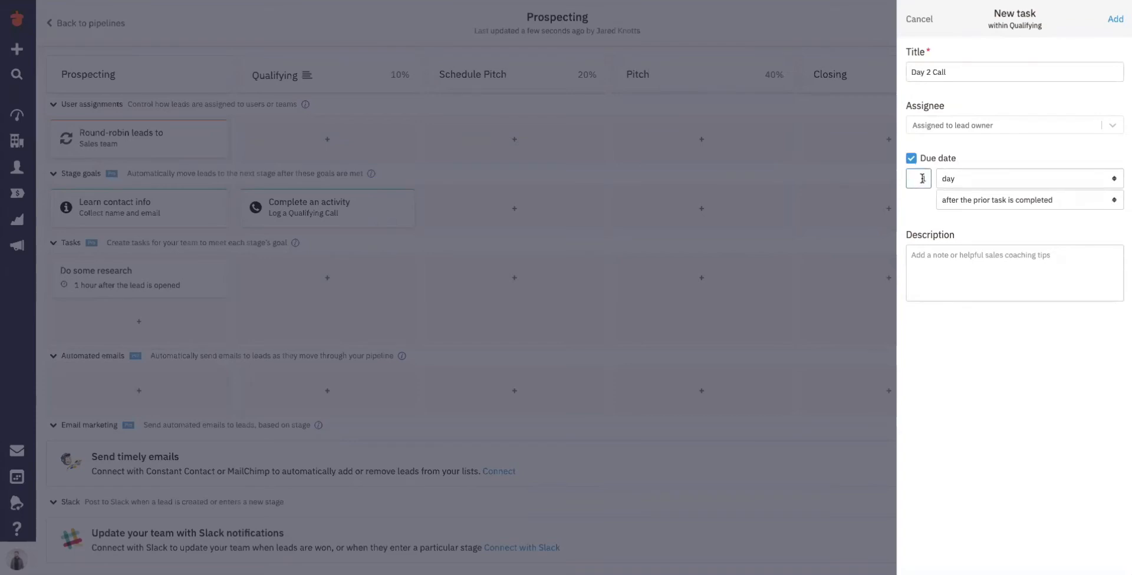
type("2")
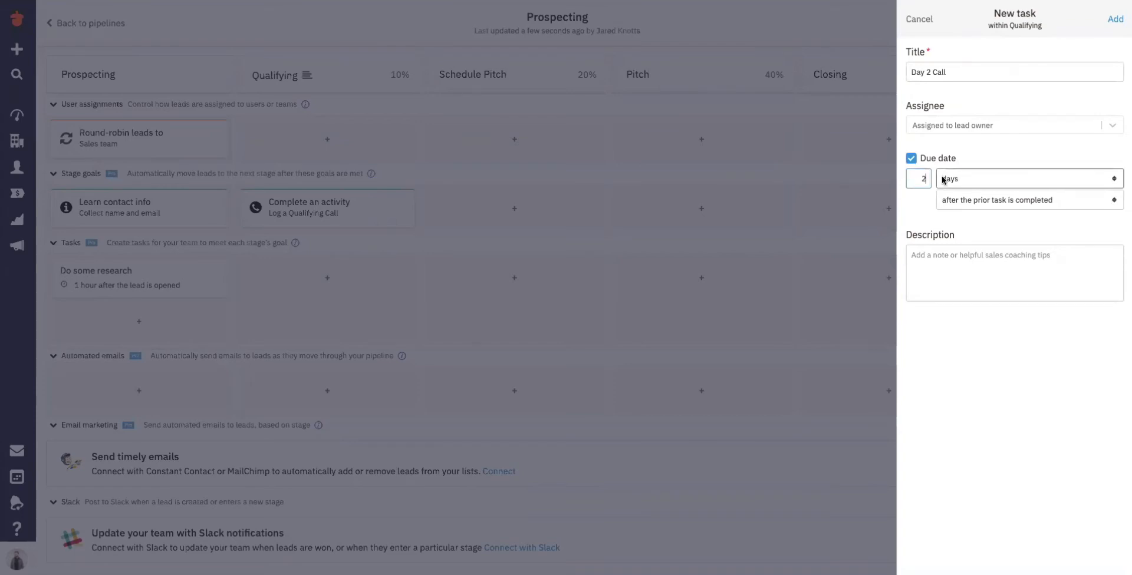
left_click(1048, 177)
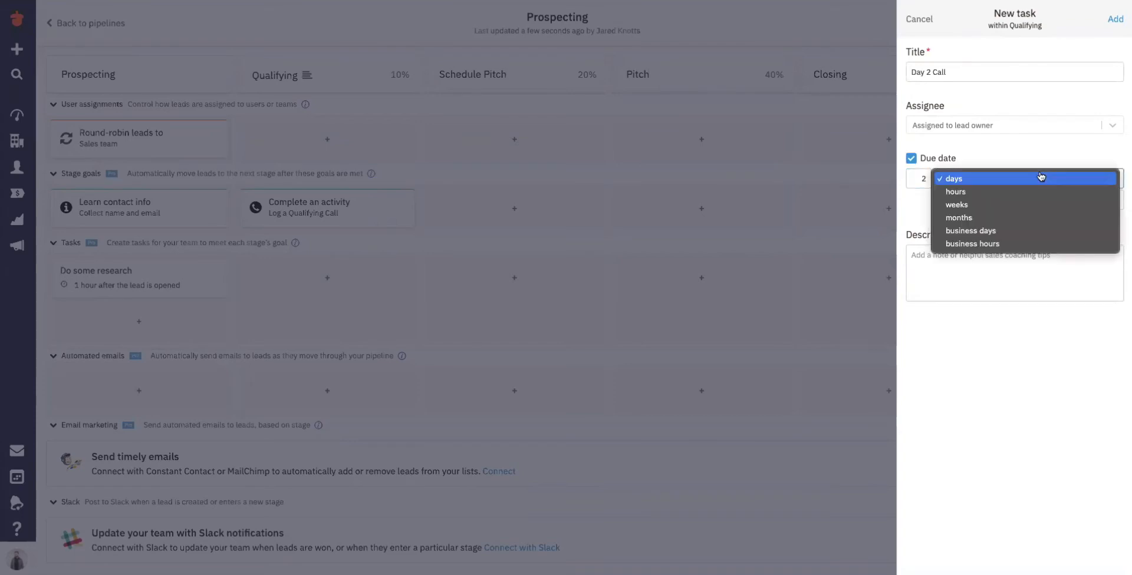
left_click(1001, 235)
left_click(976, 200)
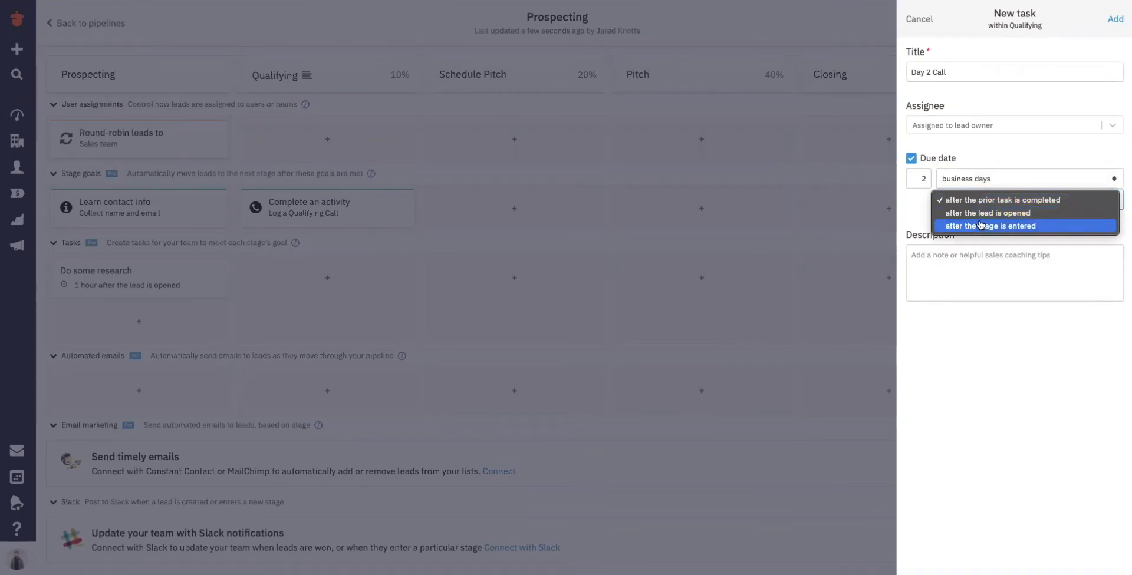
left_click(980, 225)
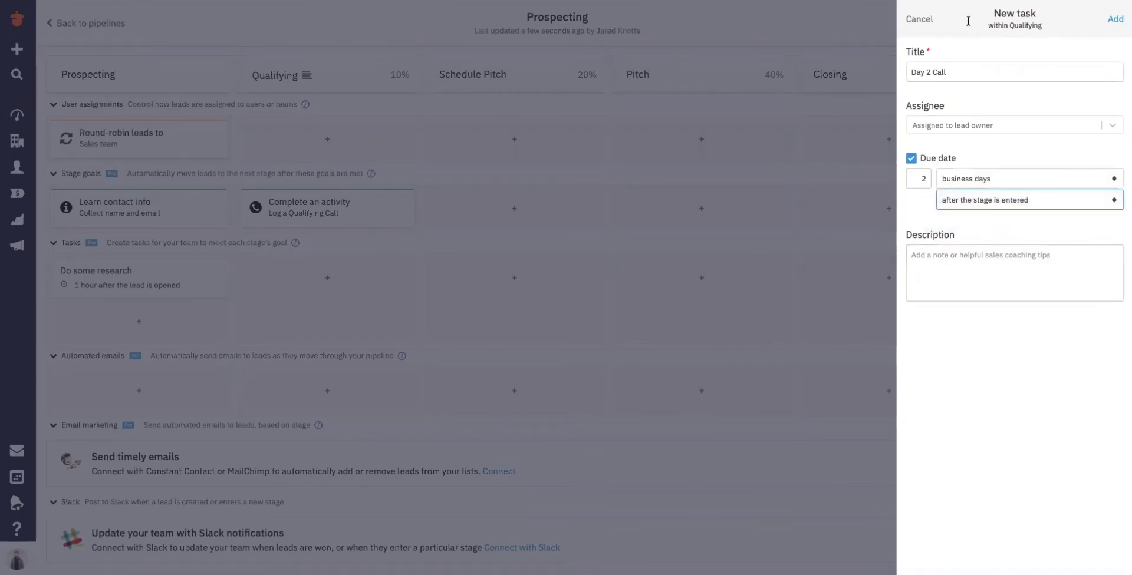
left_click(1114, 18)
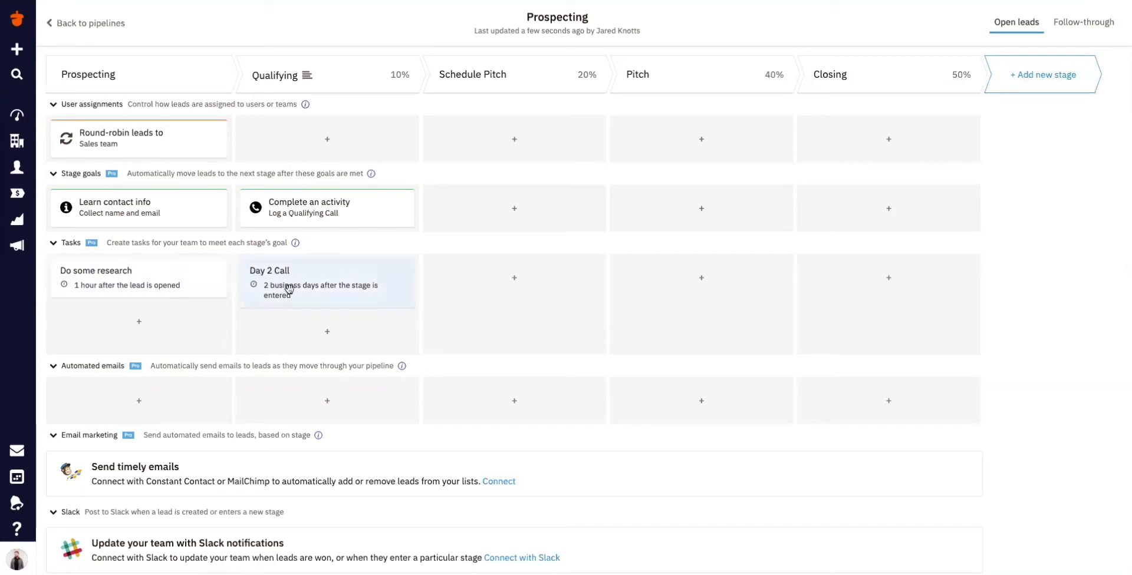
Add a Qualifying task titled "Day 4 Call" for the lead owner, due 2 business days after the prior task is completed.
left_click(289, 321)
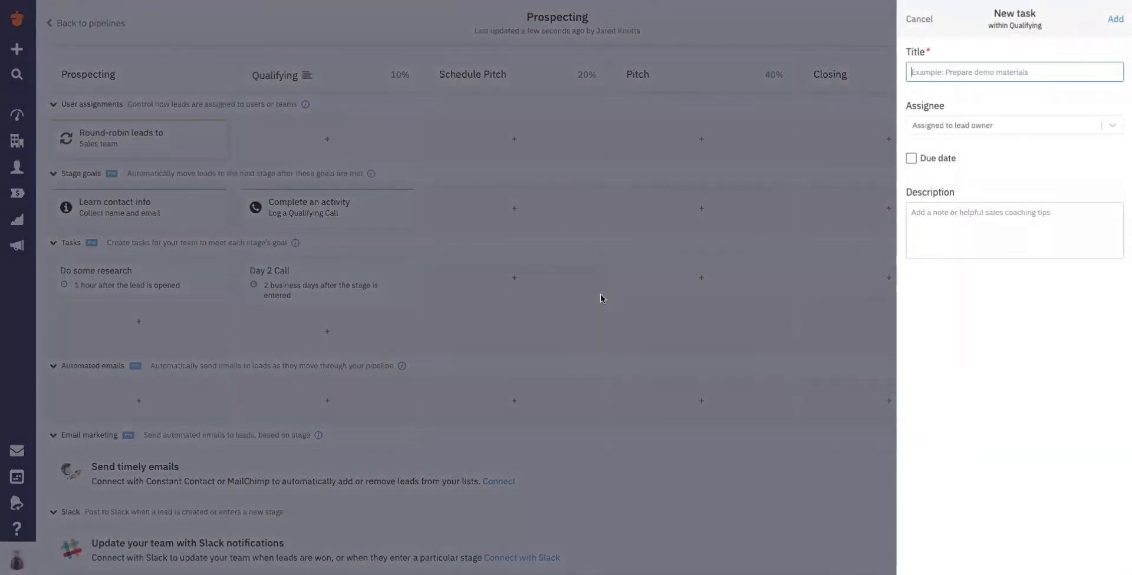
type("Day 4 Call")
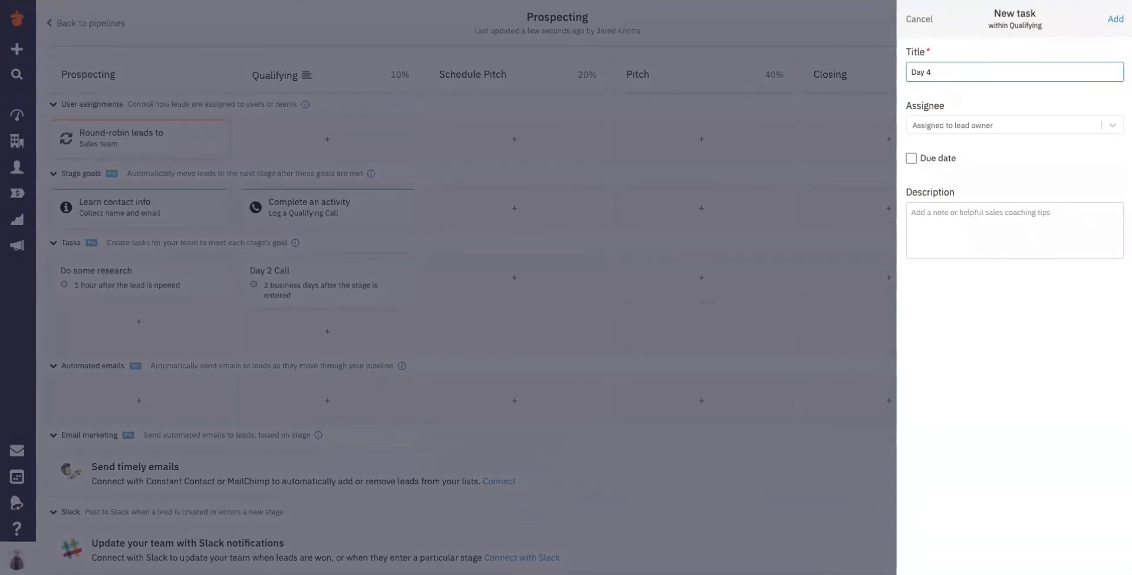
left_click(911, 158)
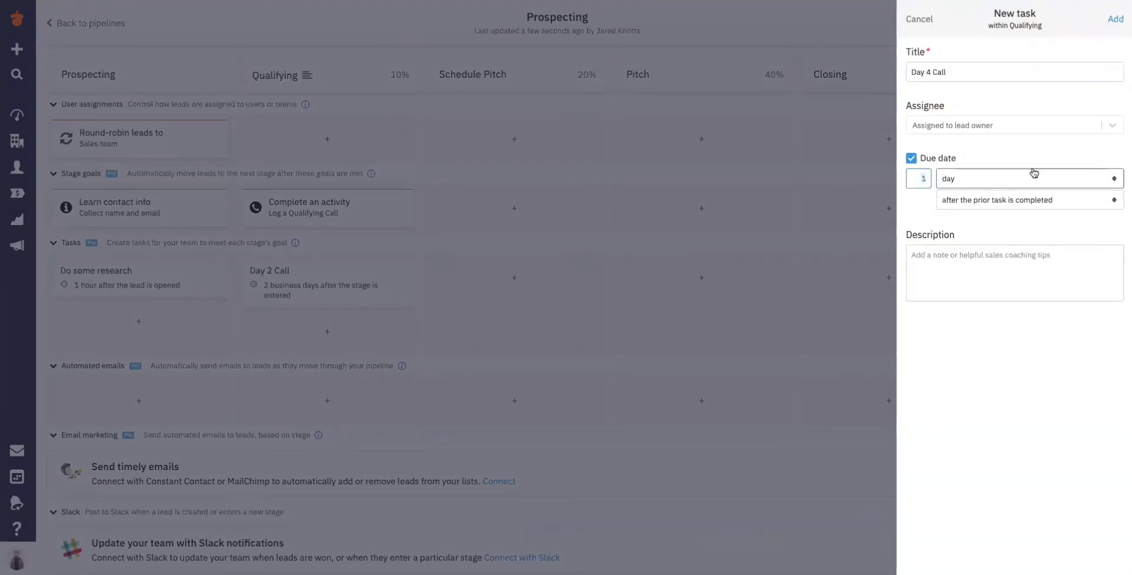
type("2")
left_click(1053, 177)
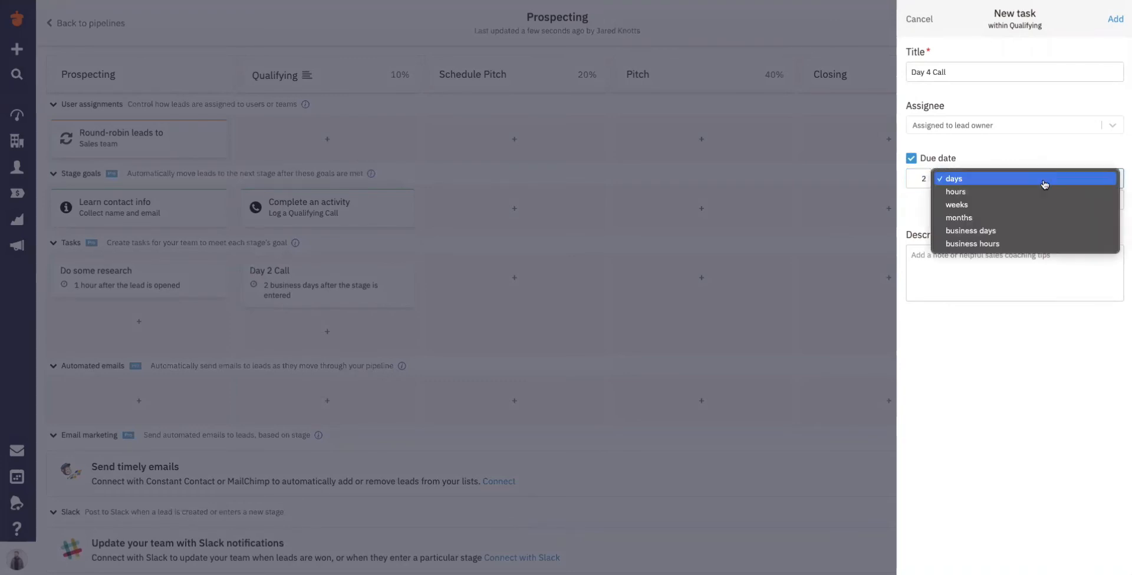
left_click(1021, 230)
left_click(999, 200)
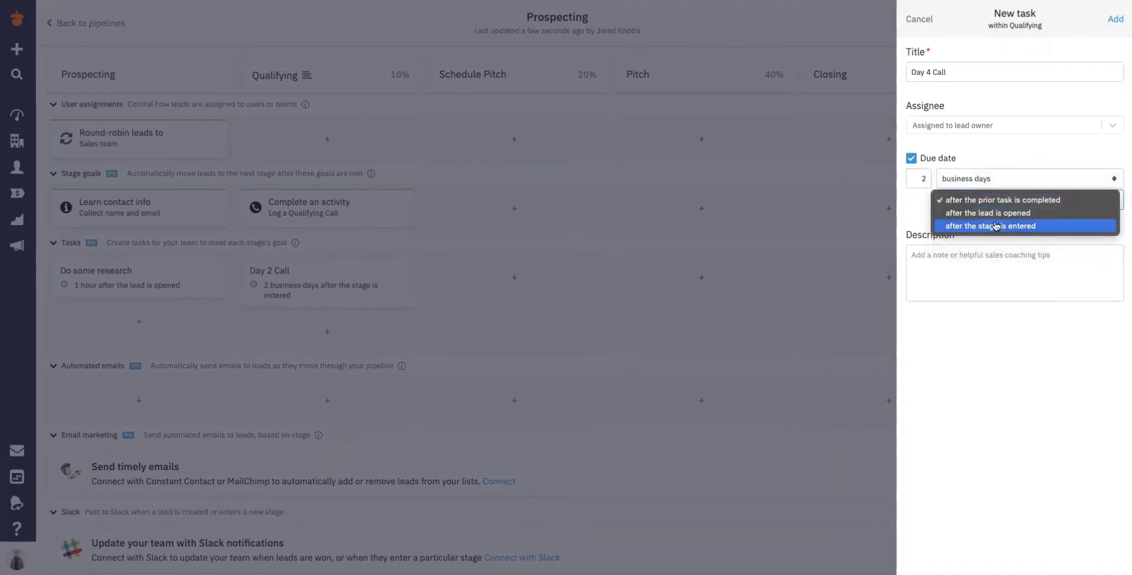
left_click(995, 203)
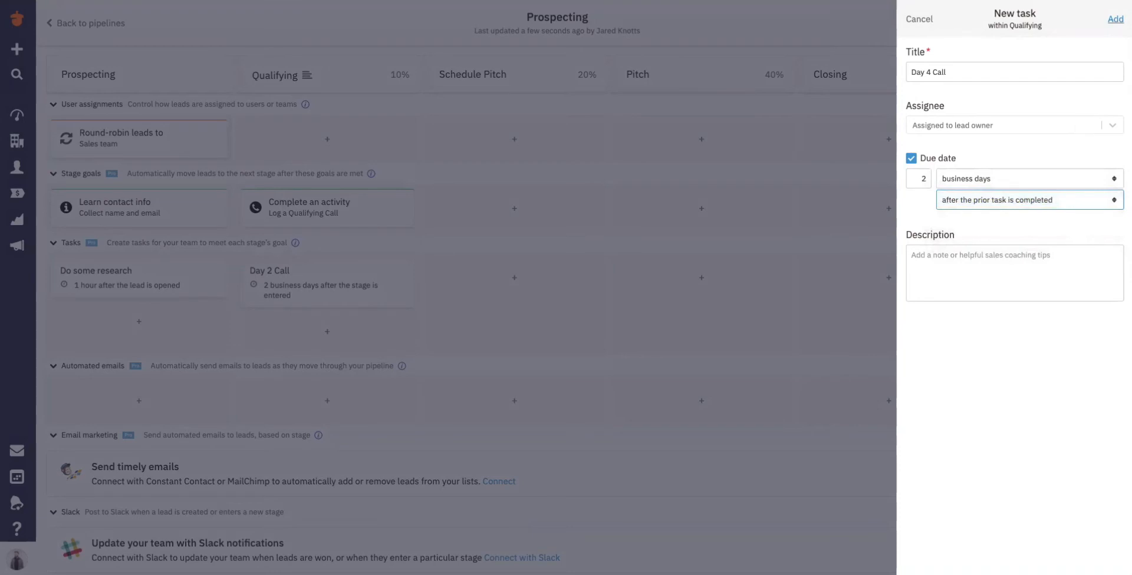
left_click(1115, 19)
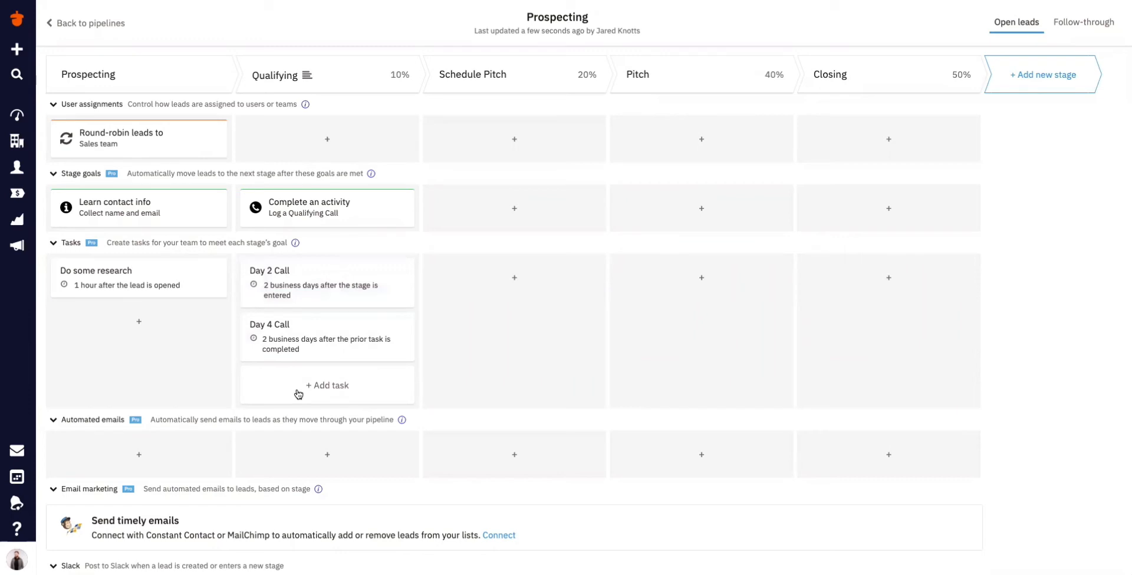
Review the three emails and their delays in the "Let's Talk!" email template, and return to the Prospecting pipeline.
scroll(299, 393, "down", 1)
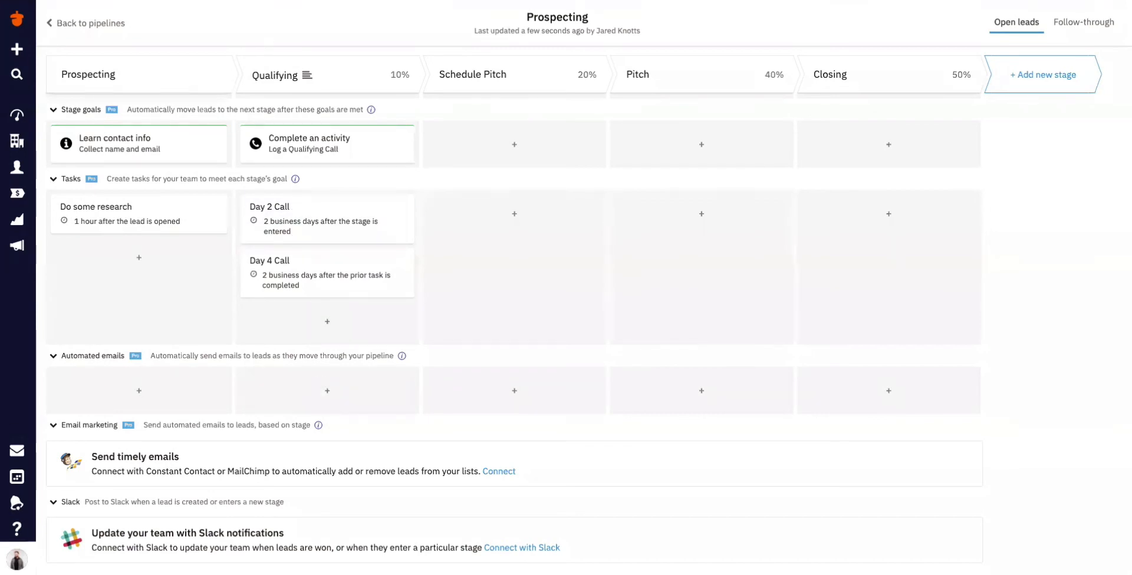
left_click(253, 0)
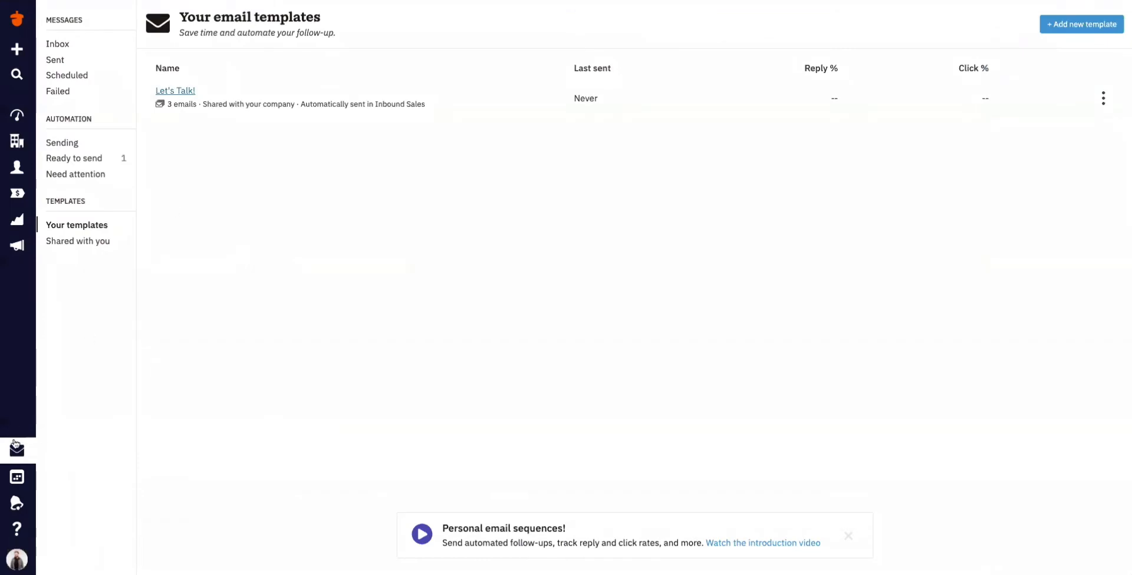
left_click(176, 91)
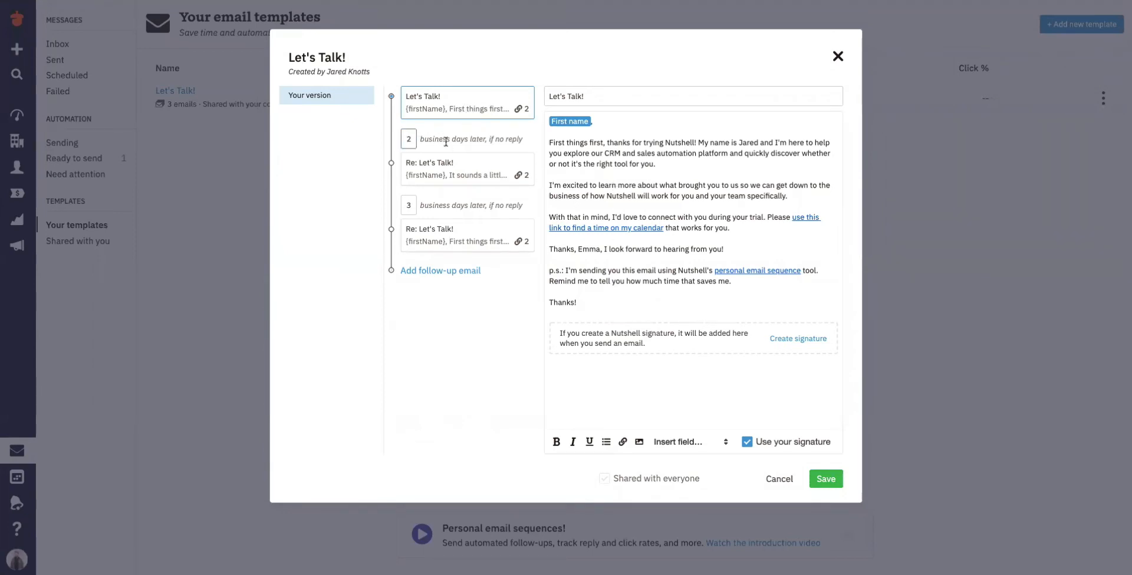
left_click(446, 169)
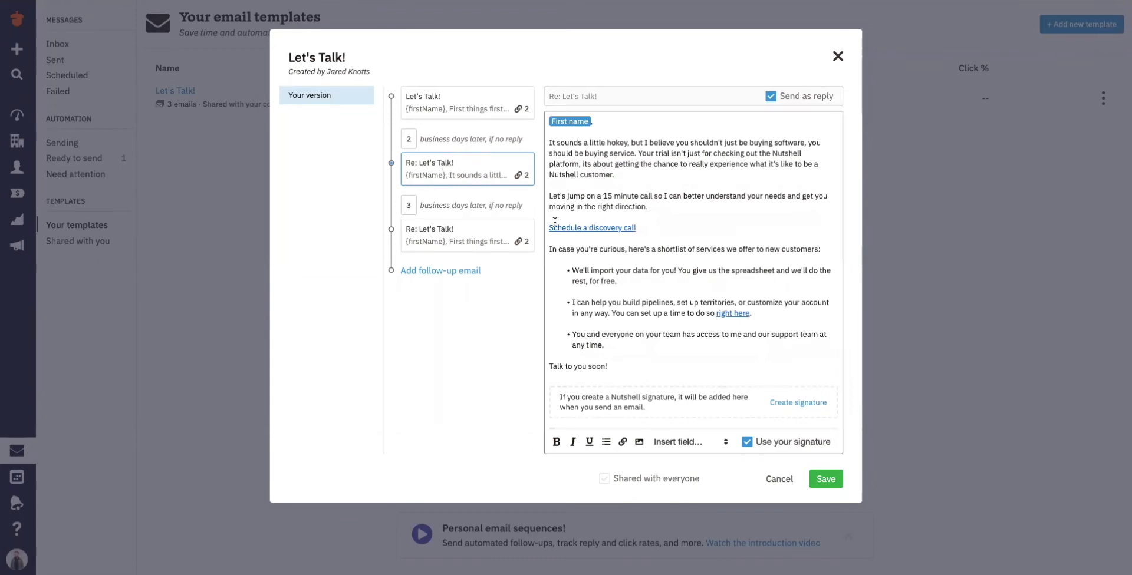
left_click(442, 240)
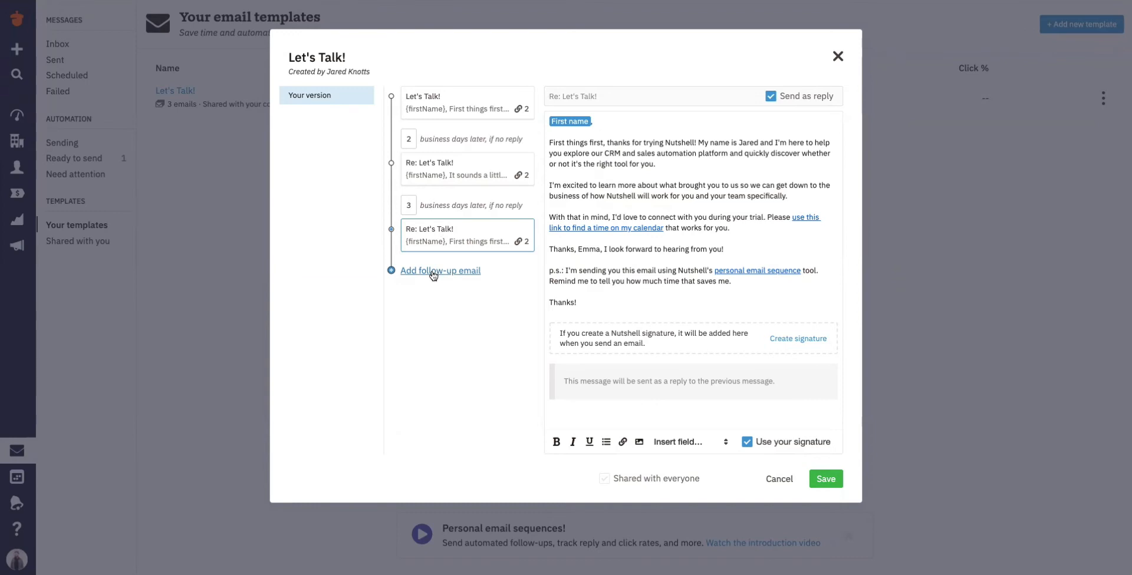
left_click(836, 59)
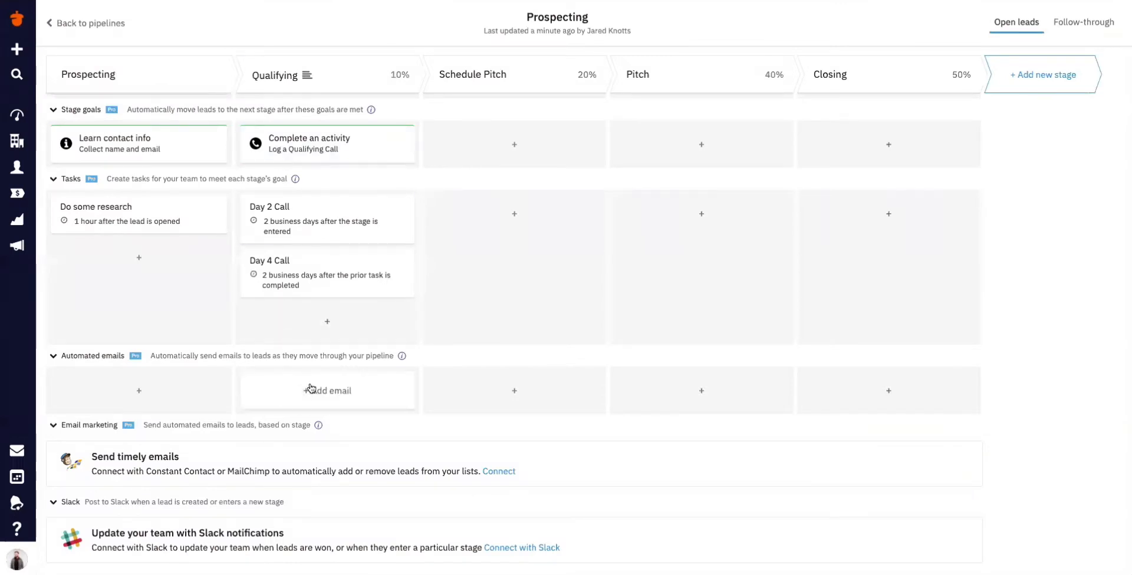
Add a Qualifying automated email using the Mar 25th, 2021 "Let's Talk!" template, sent 4 business hours after stage entry and stopping after Qualifying.
left_click(289, 398)
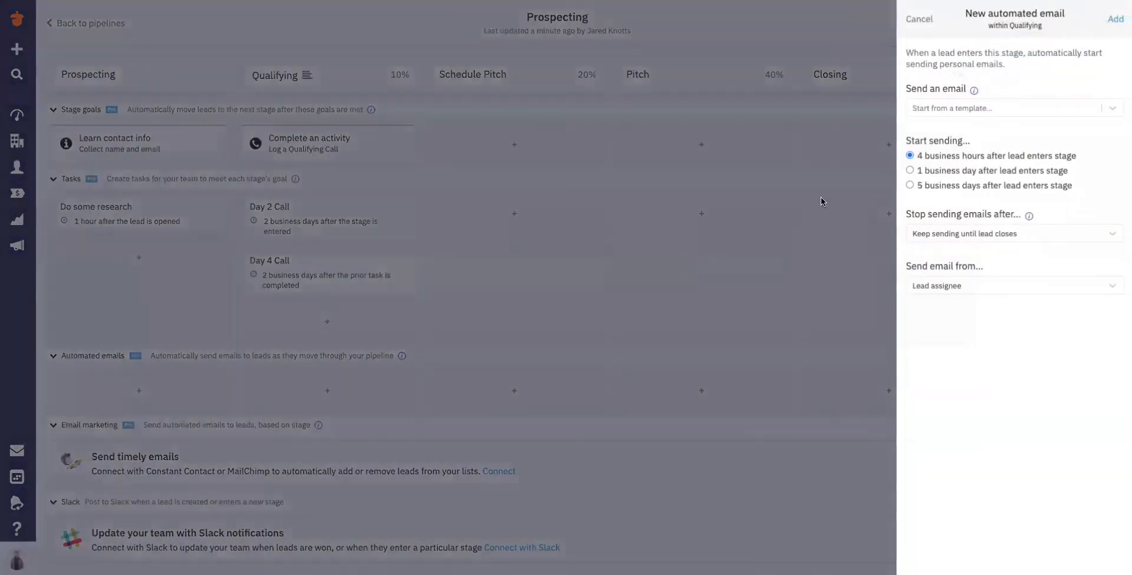
left_click(954, 115)
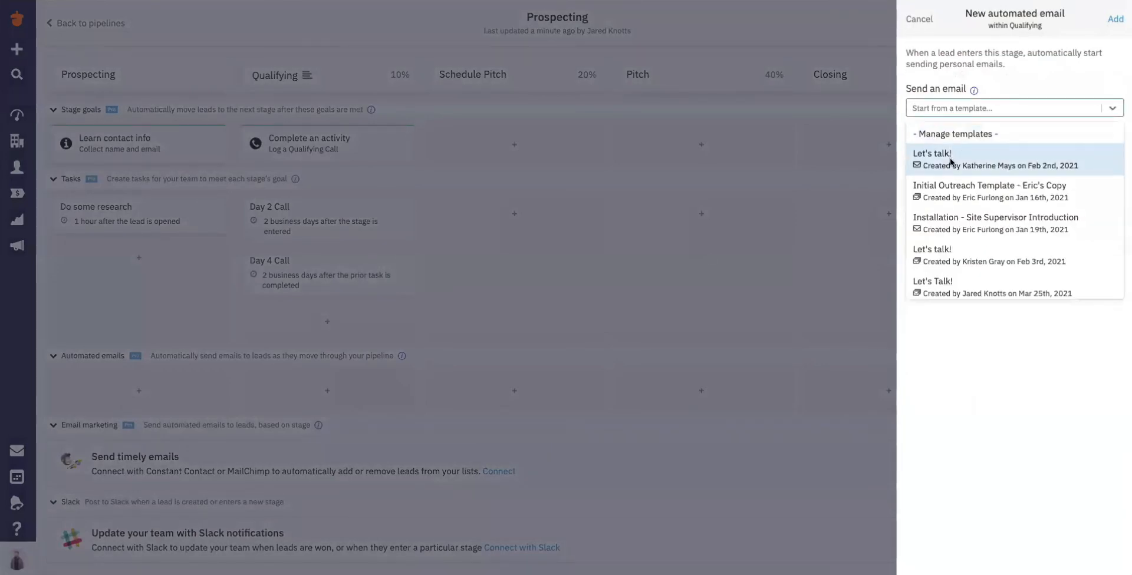
scroll(954, 238, "down", 1)
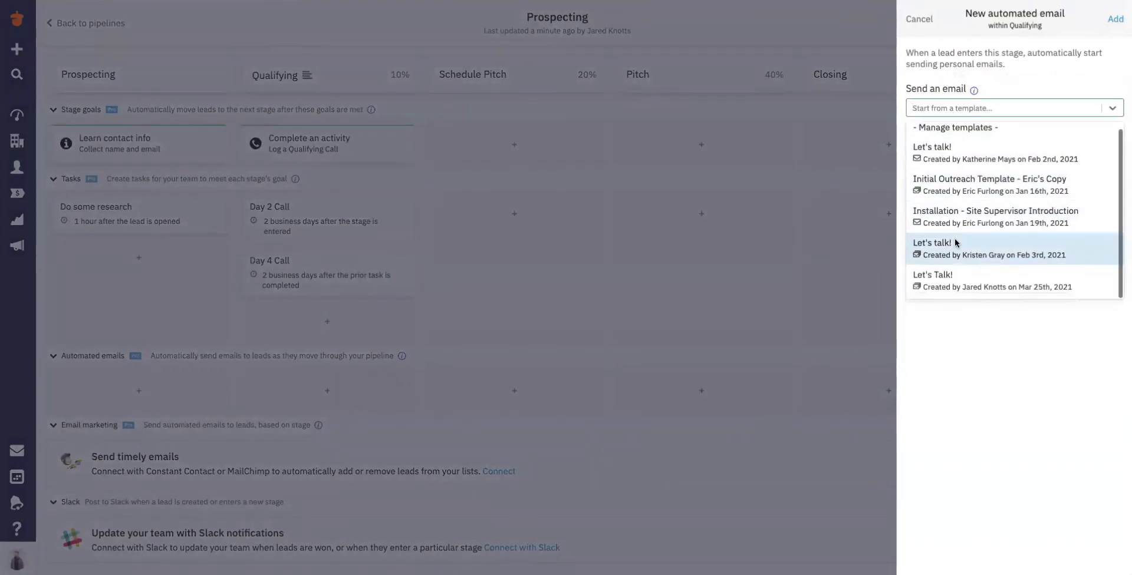
left_click(958, 274)
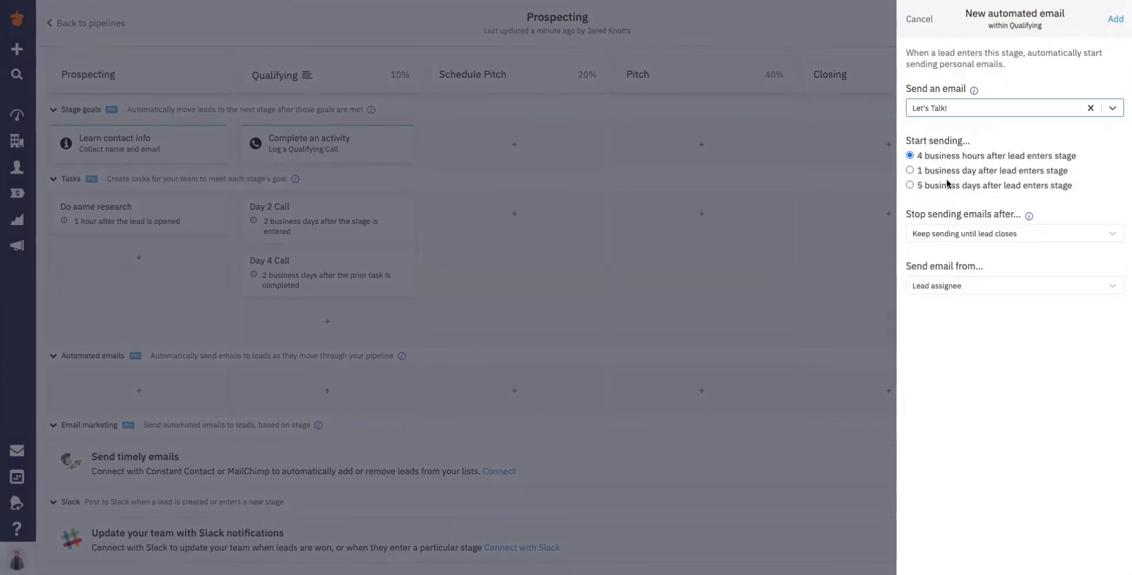
left_click(956, 236)
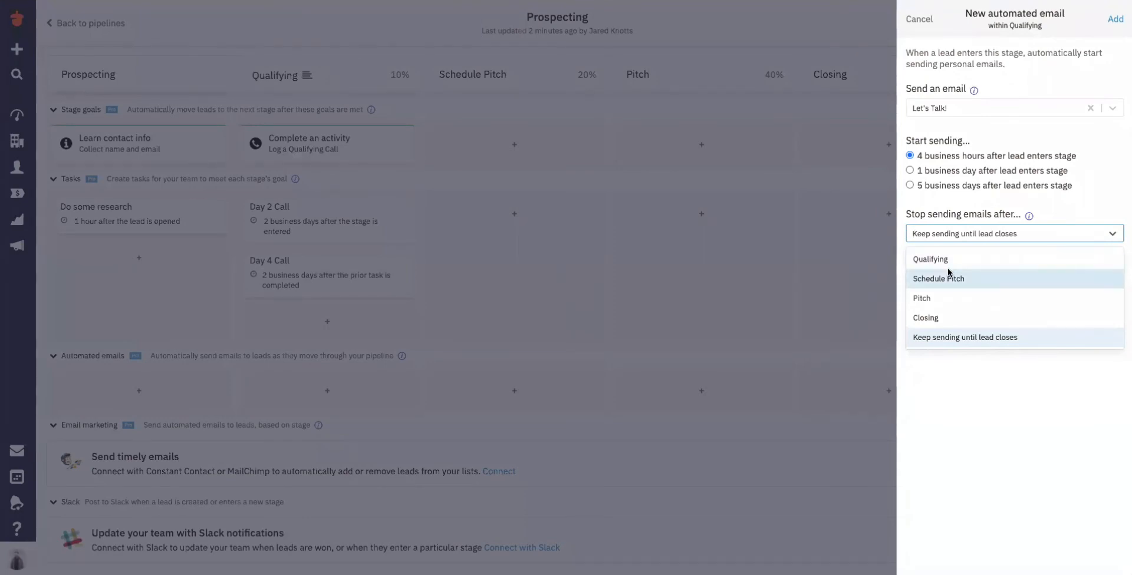
left_click(946, 260)
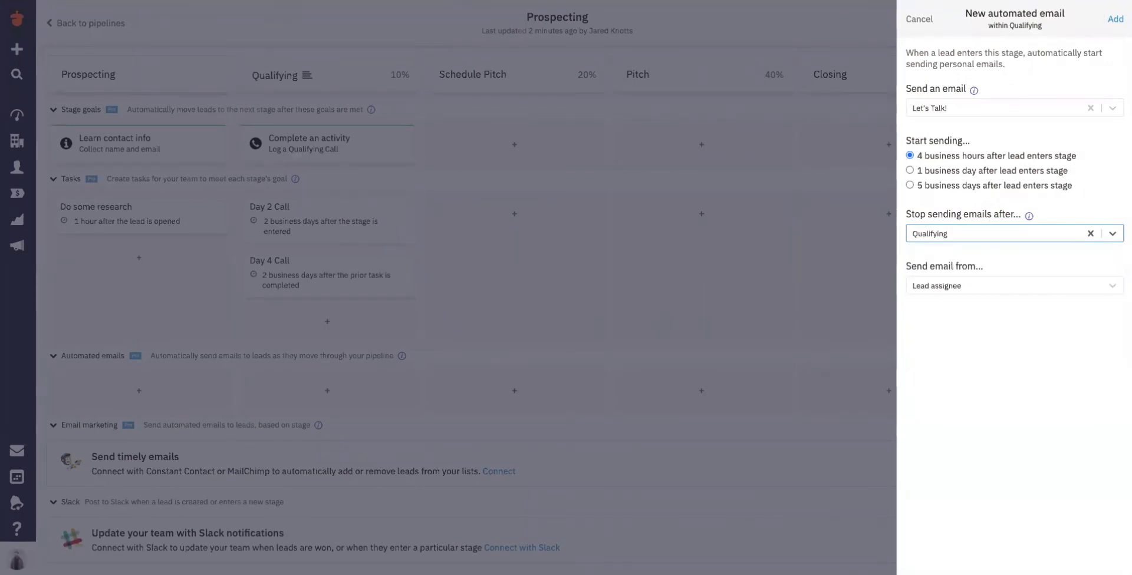
left_click(1115, 19)
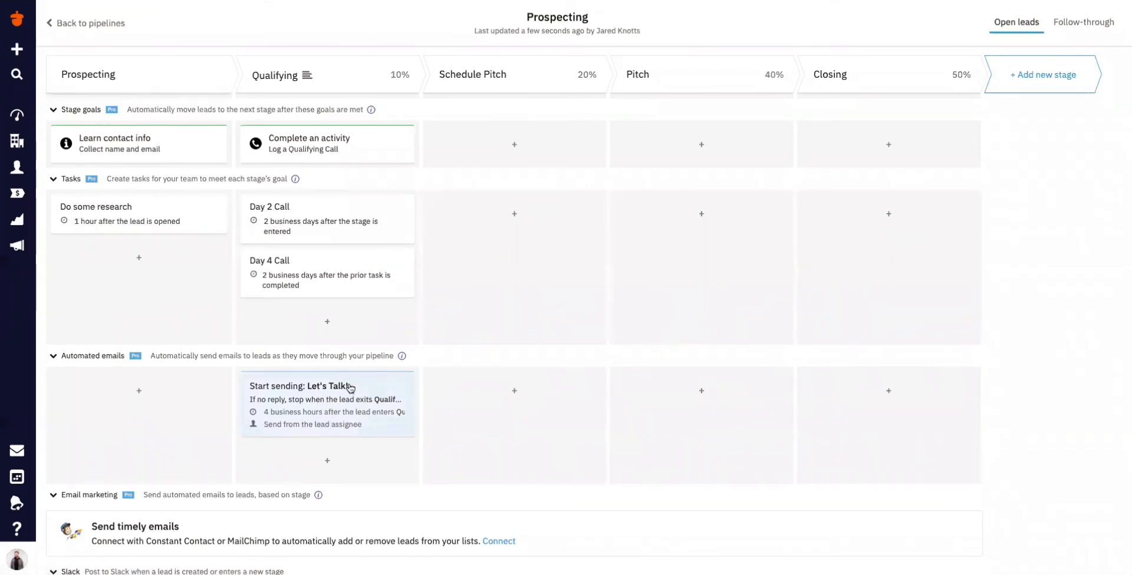
Add a Schedule an activity goal to the Schedule Pitch stage that advances the lead after a Pitch Meeting is scheduled.
scroll(350, 388, "up", 1)
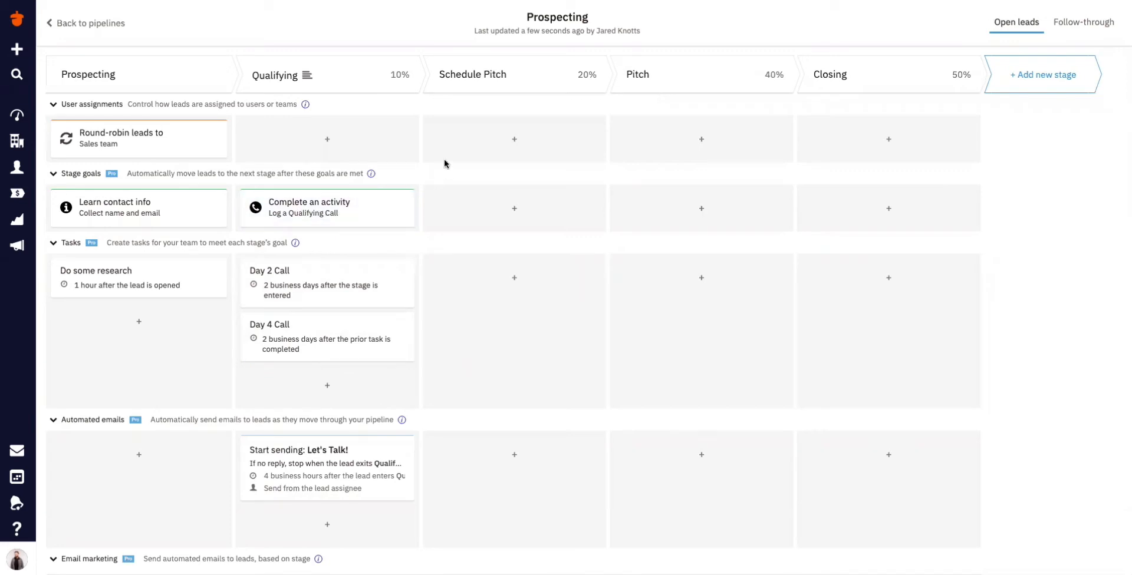
left_click(489, 204)
left_click(983, 137)
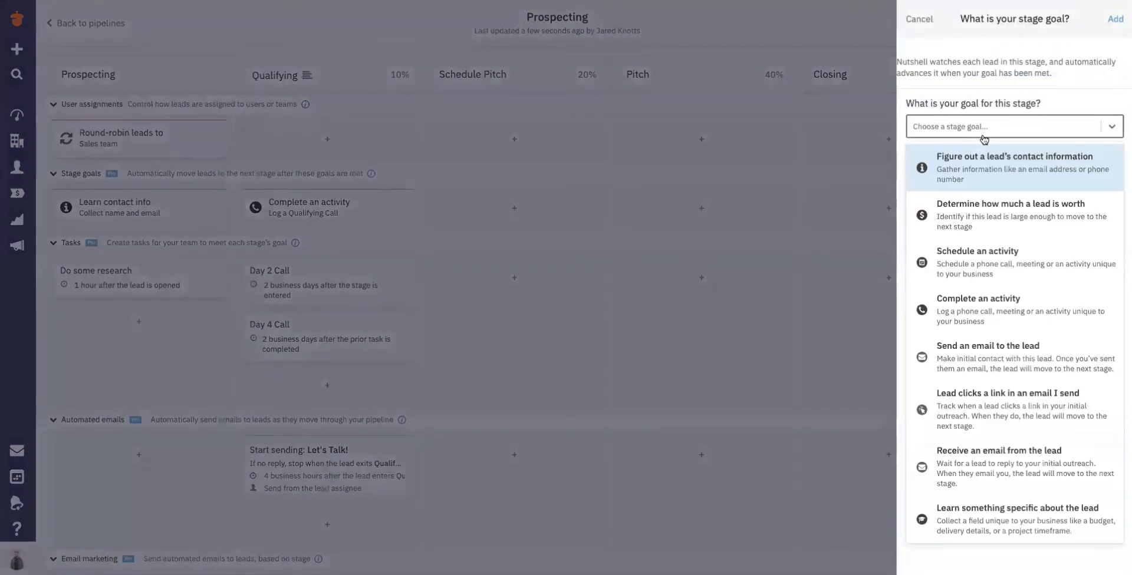
left_click(983, 253)
left_click(974, 182)
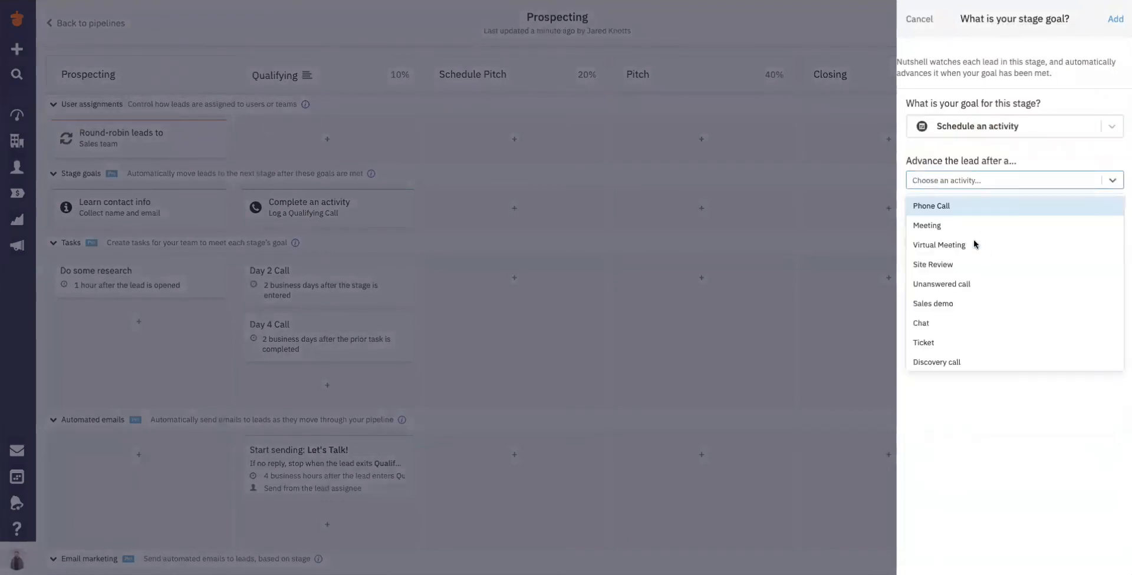
scroll(970, 305, "down", 3)
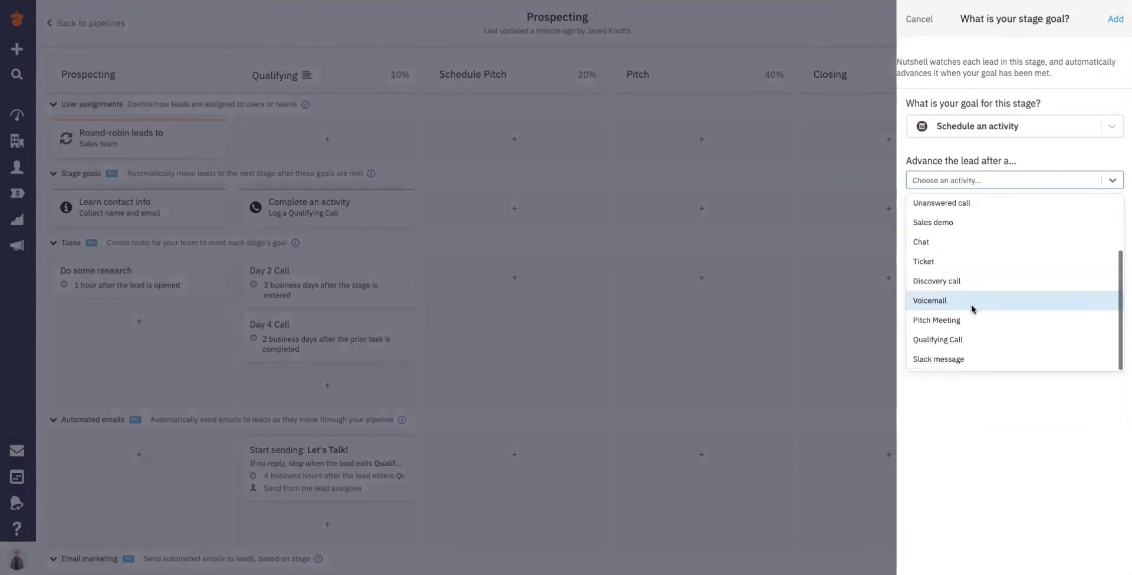
left_click(962, 320)
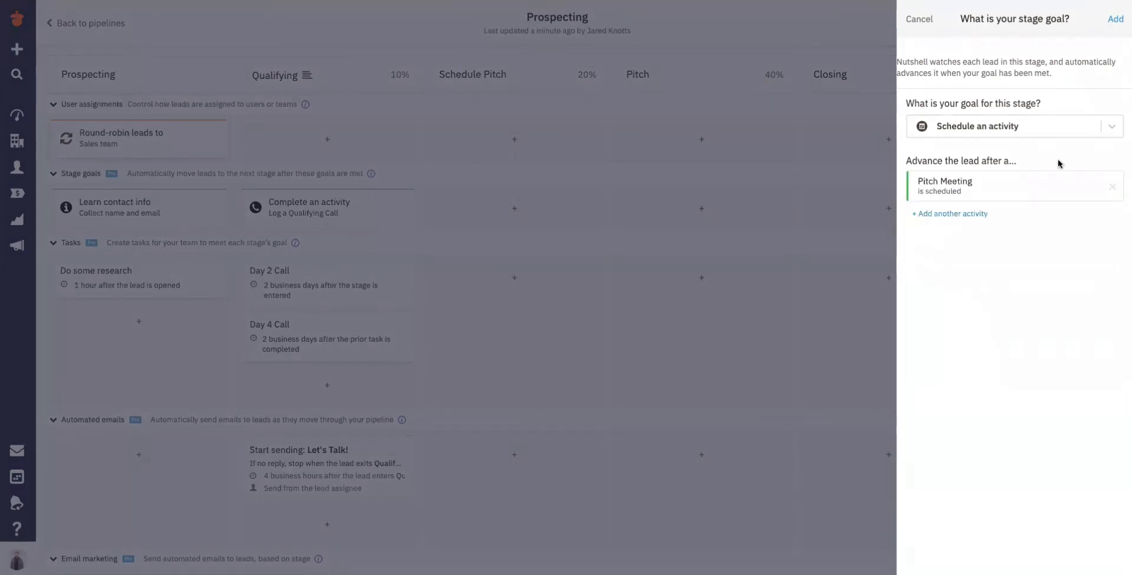
left_click(1115, 19)
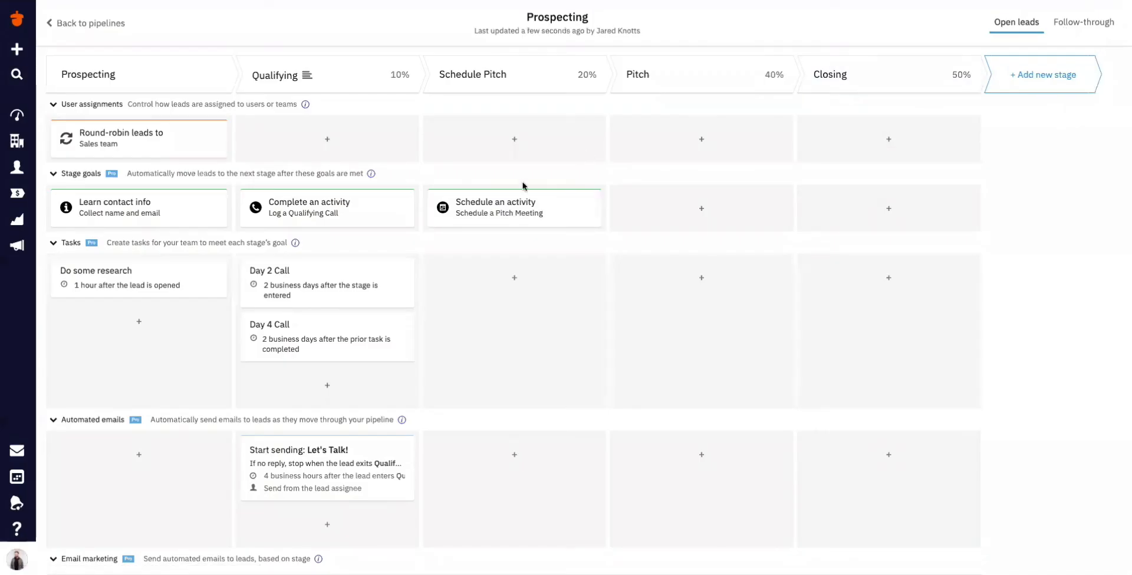
Add a Schedule Pitch stage task titled "Schedule Pitch" for the lead owner, due 1 hour after the stage is entered.
left_click(476, 266)
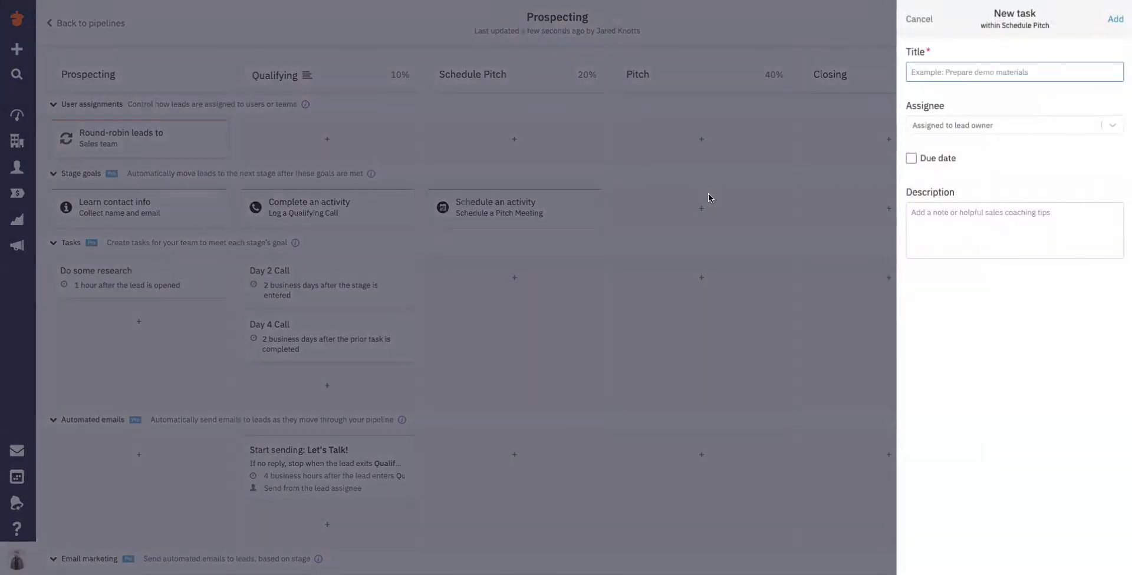
type("Schedule Pitch")
left_click(911, 158)
left_click(969, 183)
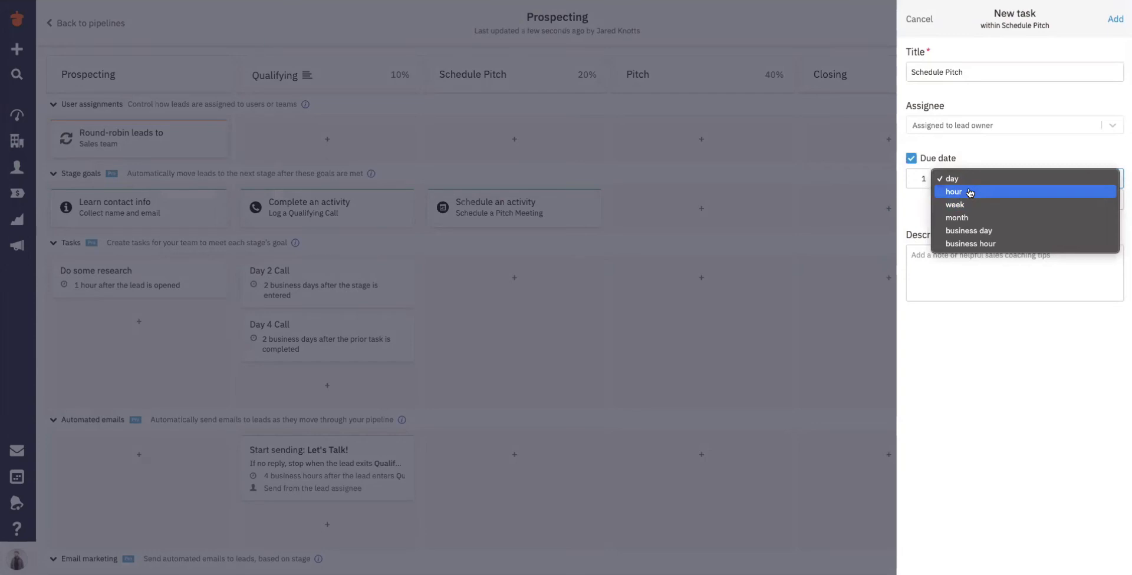
left_click(969, 191)
left_click(965, 200)
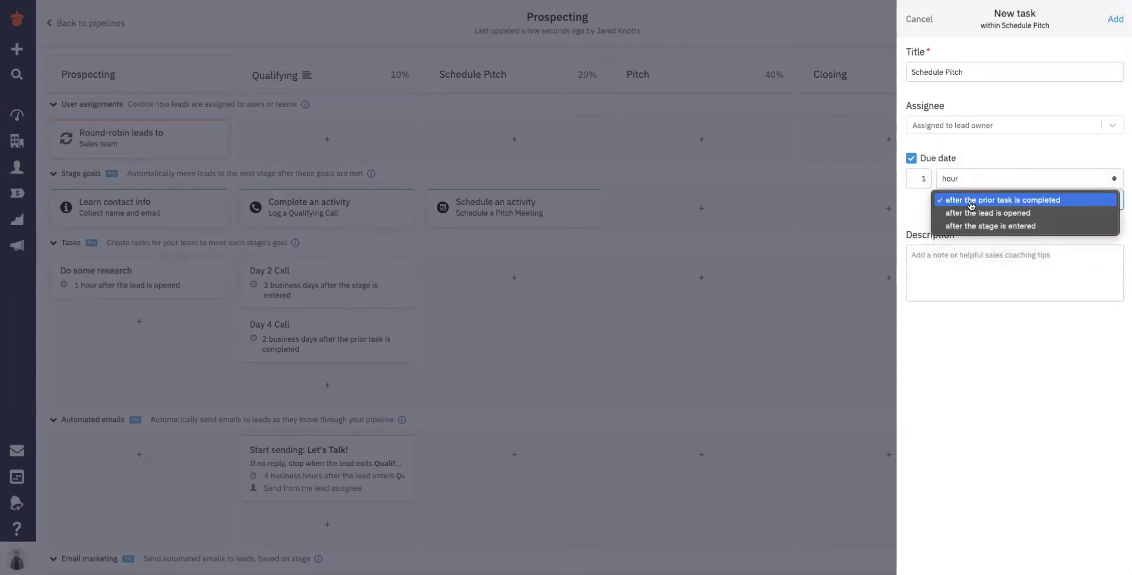
left_click(979, 226)
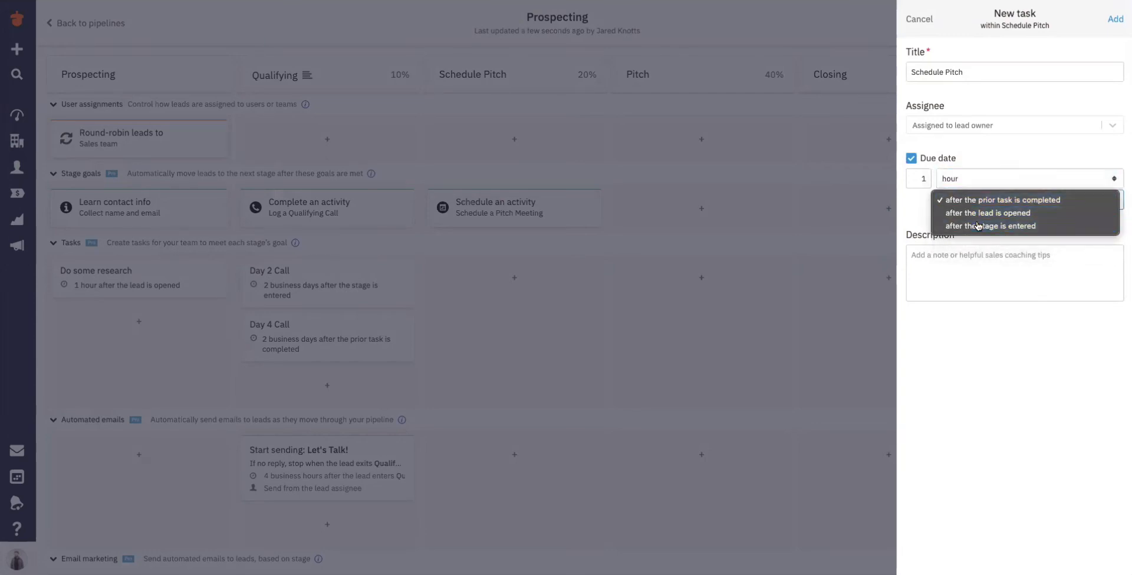
left_click(1115, 18)
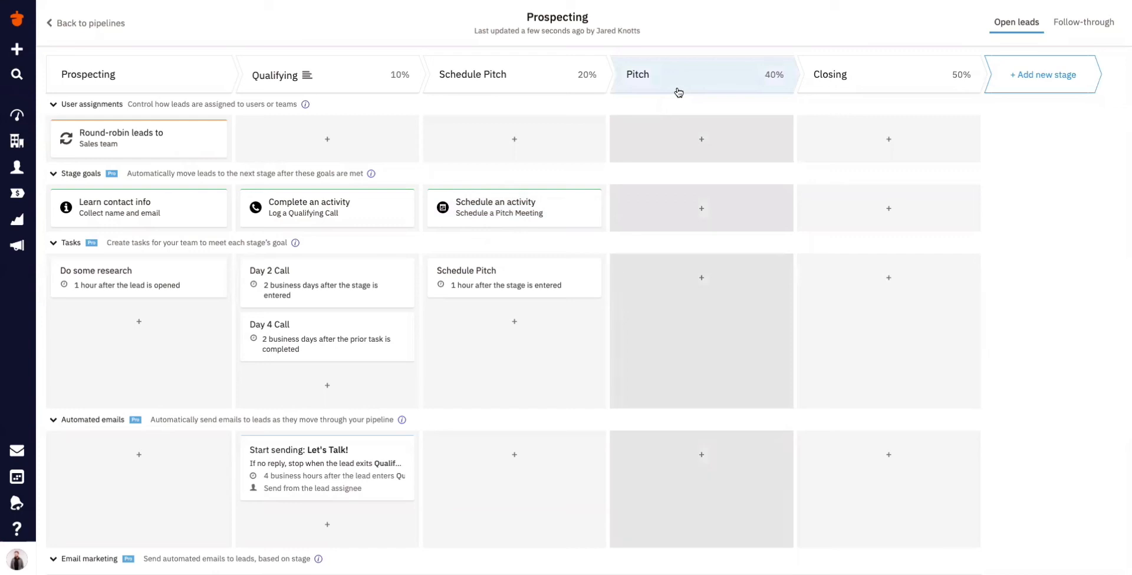
Add a Complete an activity goal to the Pitch stage that advances the lead after a Pitch Meeting is logged.
right_click(670, 214)
left_click(651, 214)
left_click(678, 208)
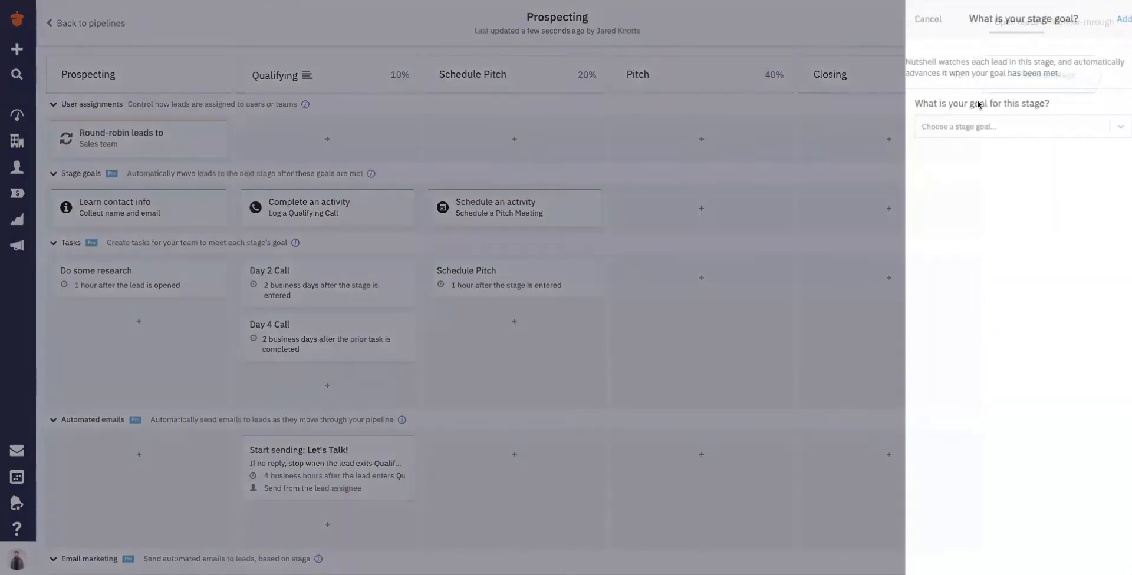
left_click(969, 126)
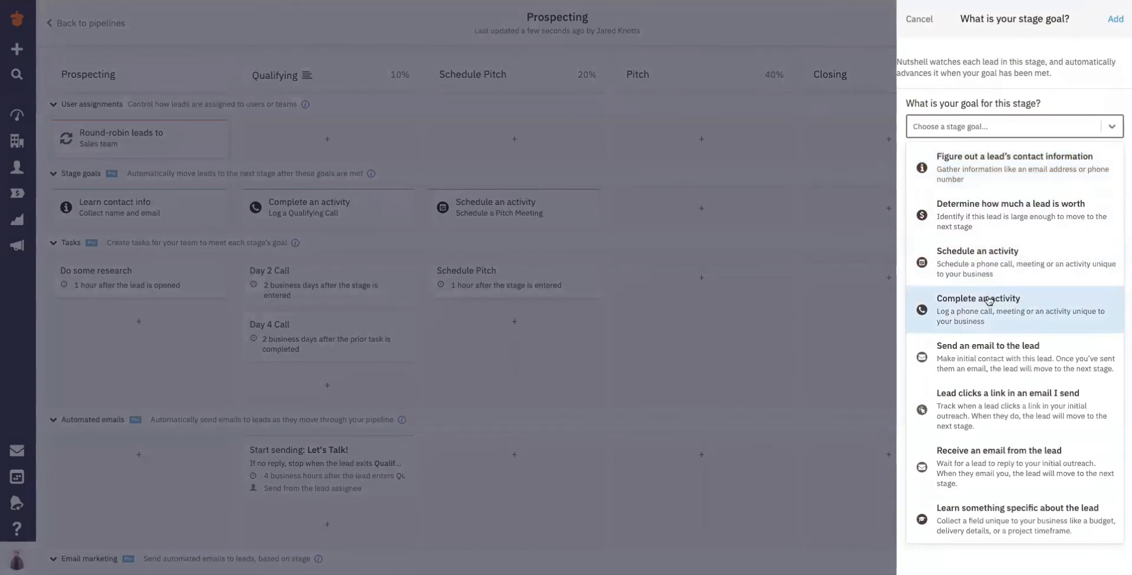
left_click(988, 302)
left_click(983, 183)
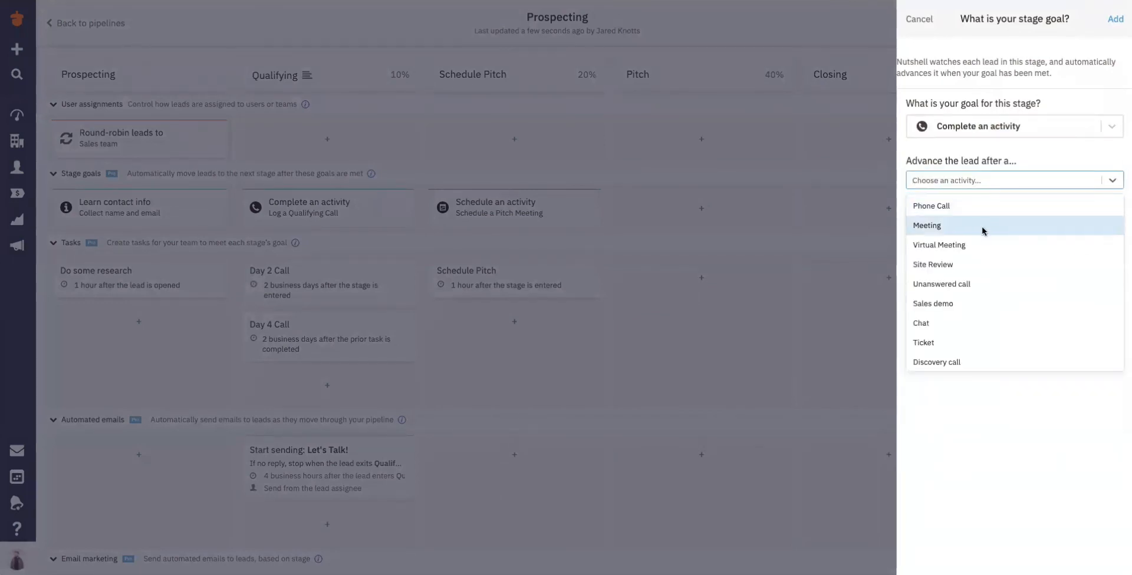
scroll(970, 302, "down", 3)
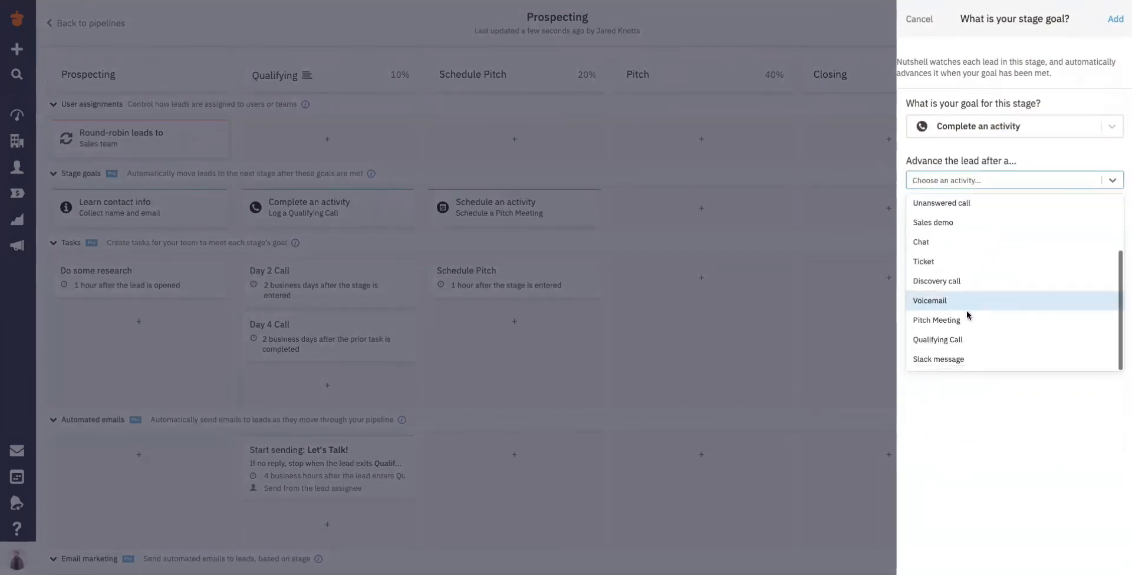
left_click(964, 320)
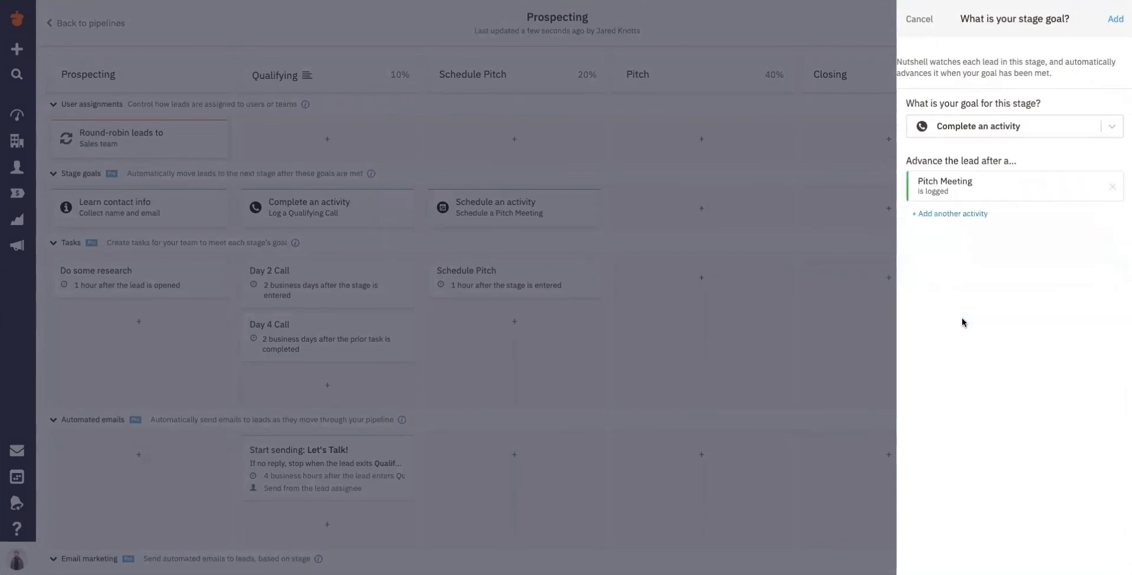
left_click(1115, 20)
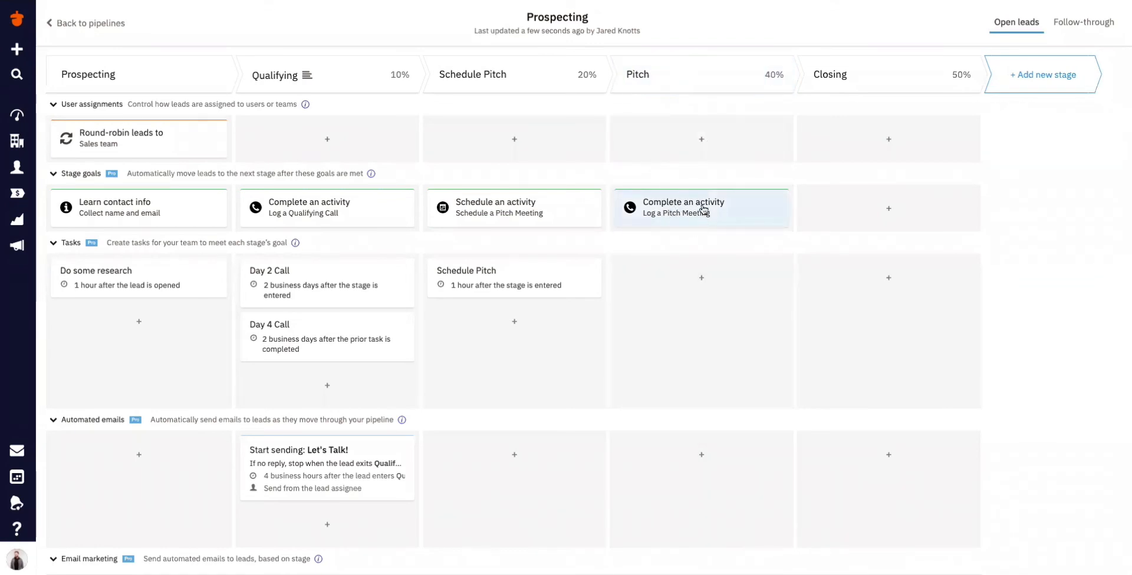
Add a Pitch stage task titled "Prep for Pitch meeting" for the lead owner, due 1 hour after the stage is entered.
left_click(683, 276)
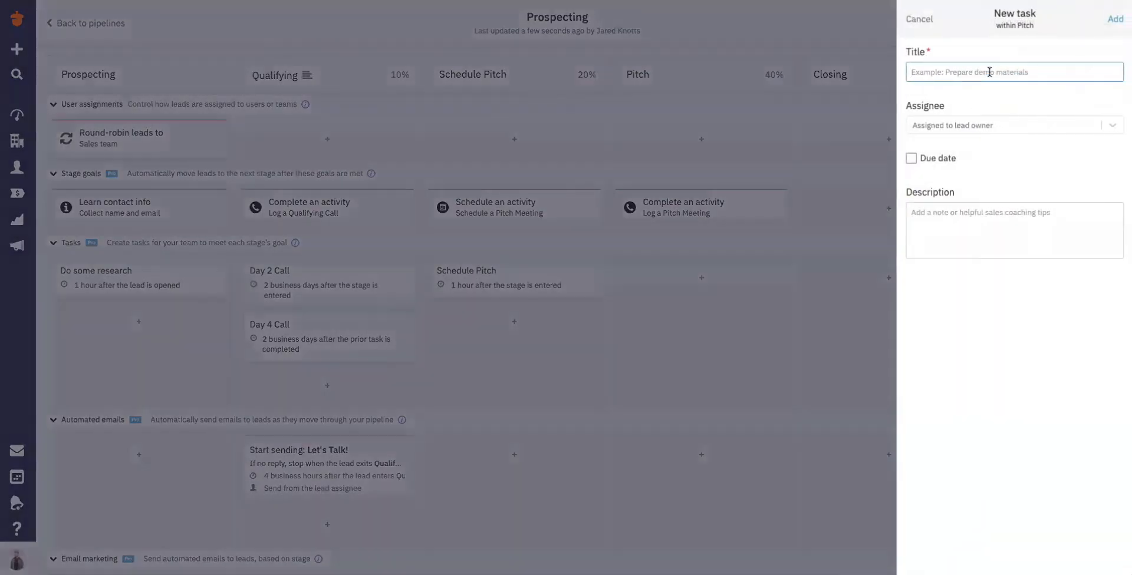
type("Prep for Pitch meeting")
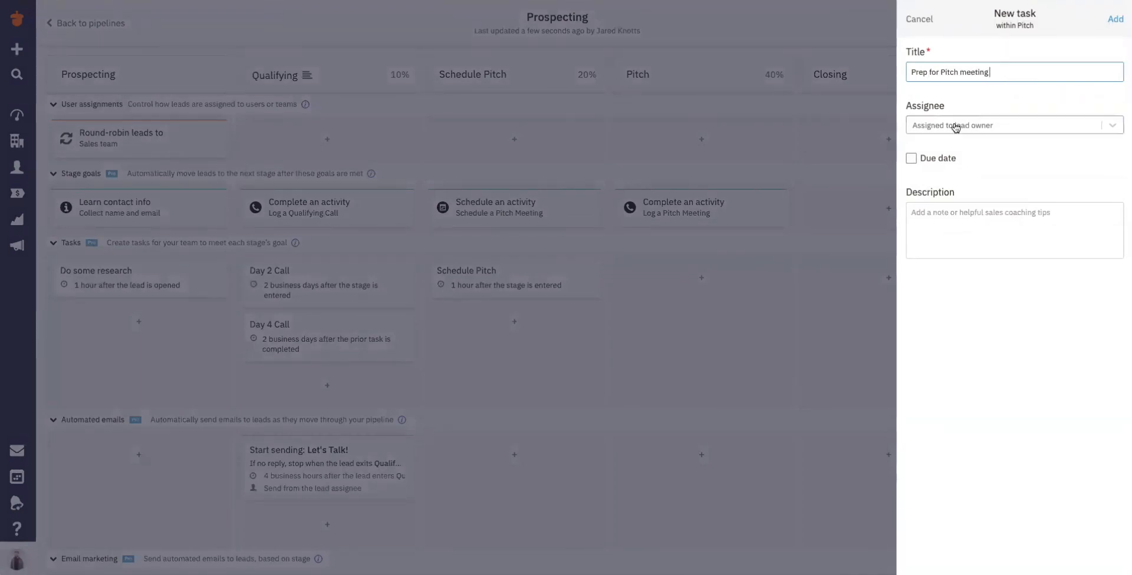
left_click(911, 158)
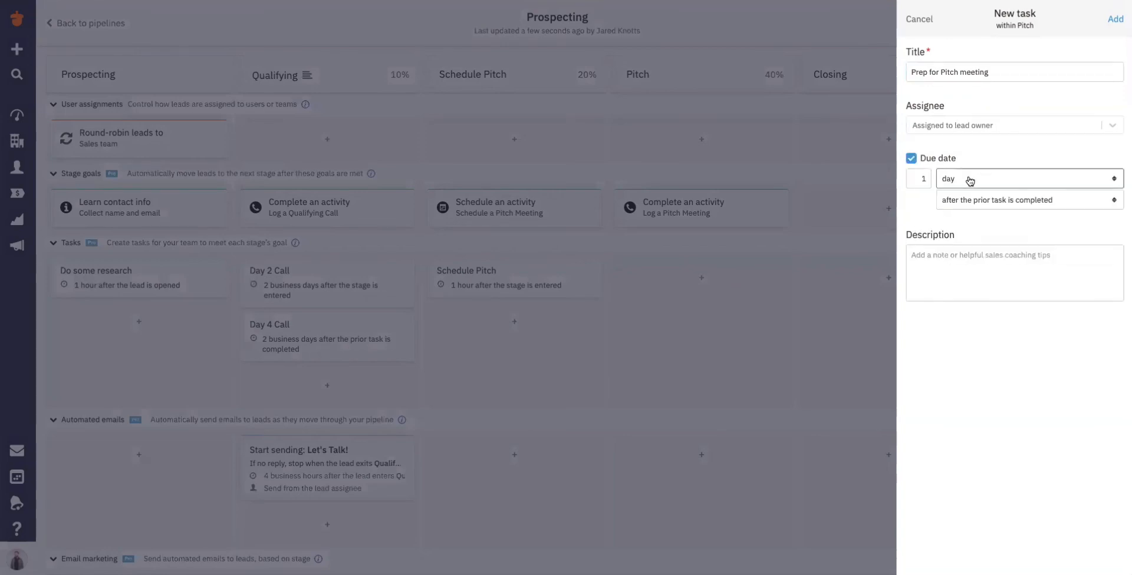
left_click(969, 179)
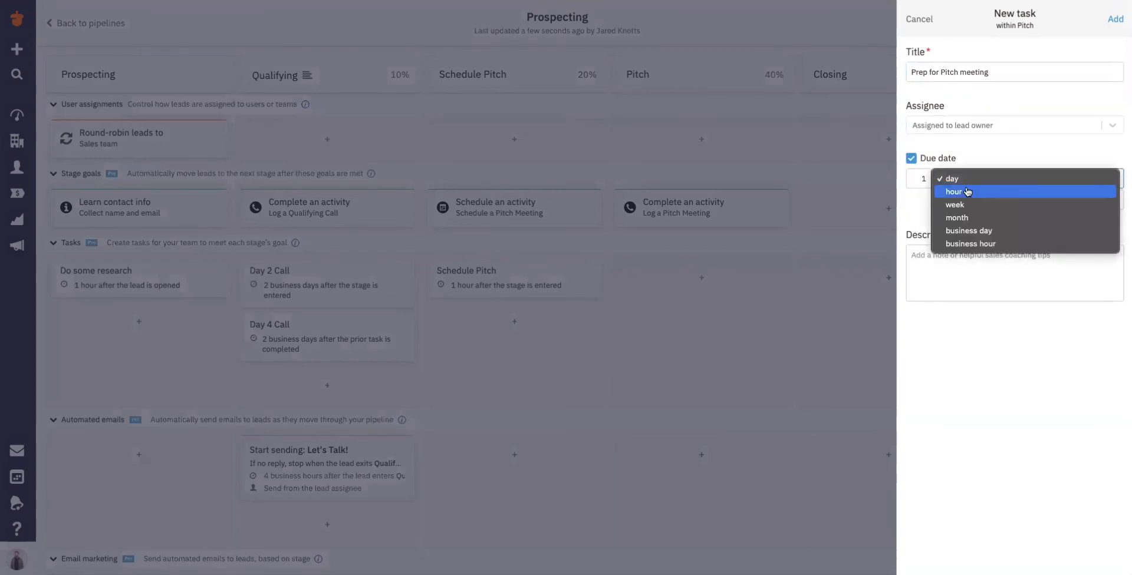
left_click(967, 192)
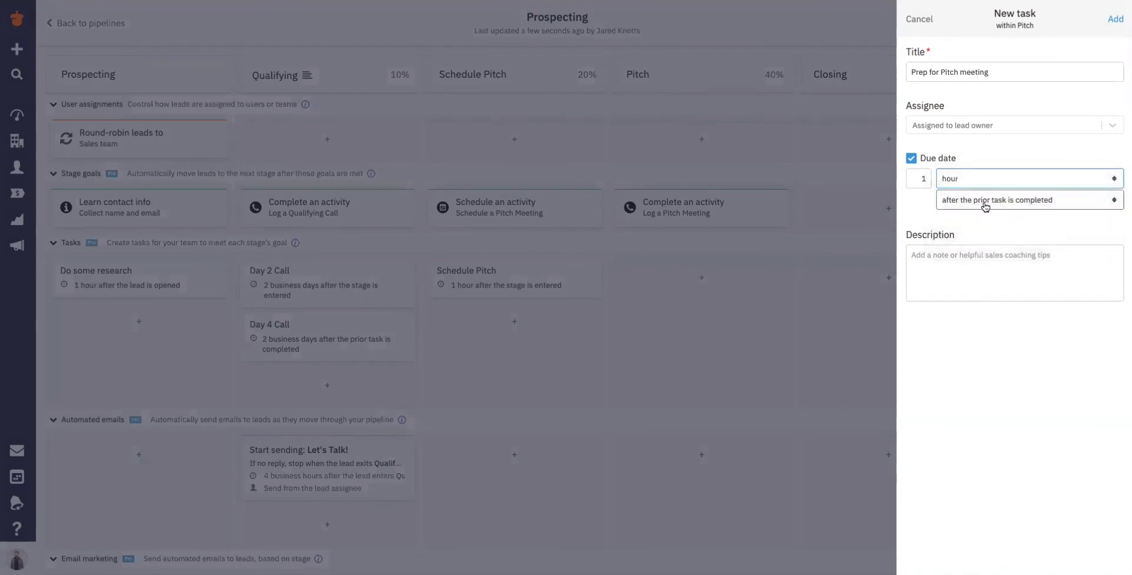
left_click(985, 206)
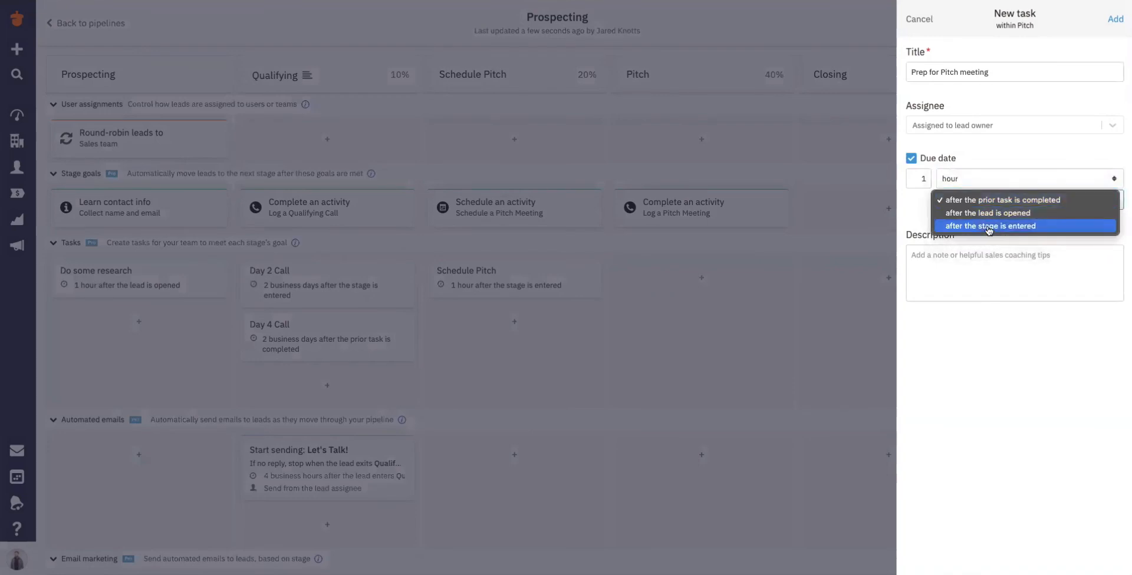
left_click(991, 225)
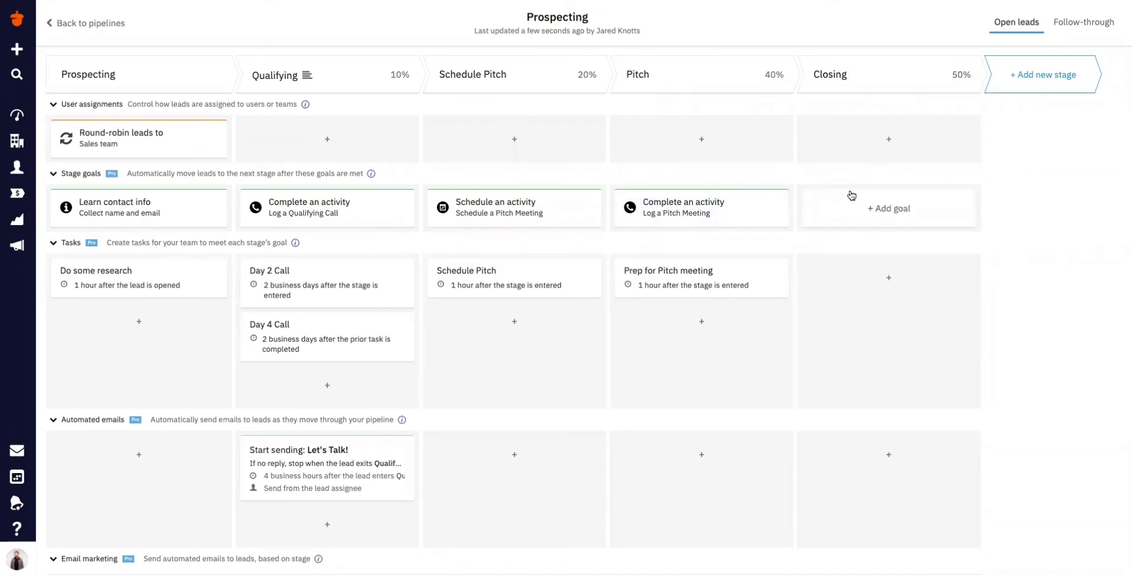
left_click(849, 190)
left_click(973, 136)
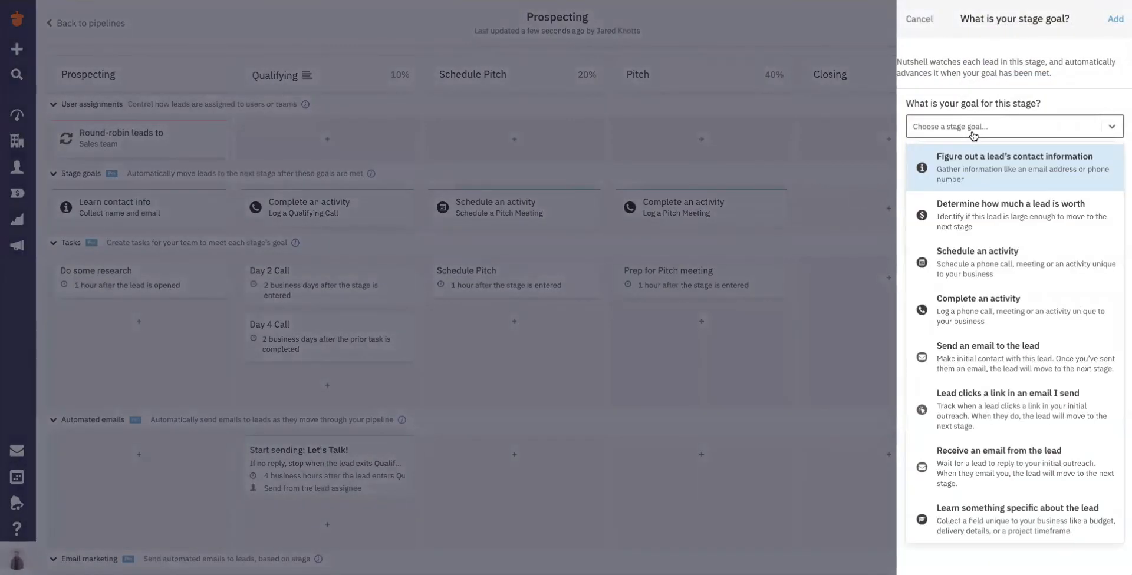
left_click(919, 19)
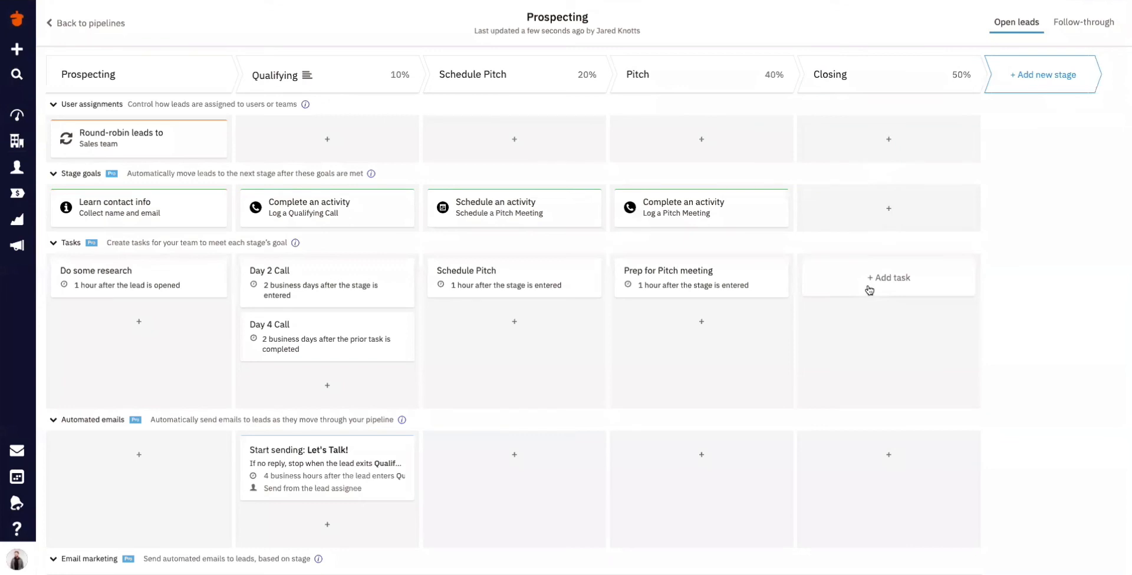
Add a Closing stage task titled "Pitch recap template" for the lead owner, due 1 hour after the stage is entered.
left_click(869, 289)
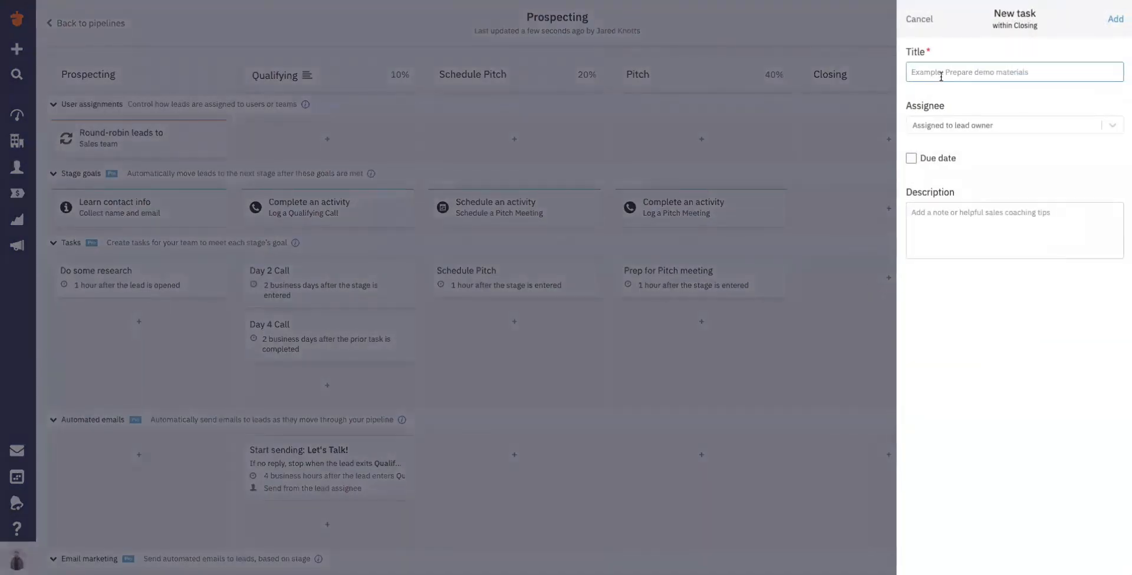
type("Piu")
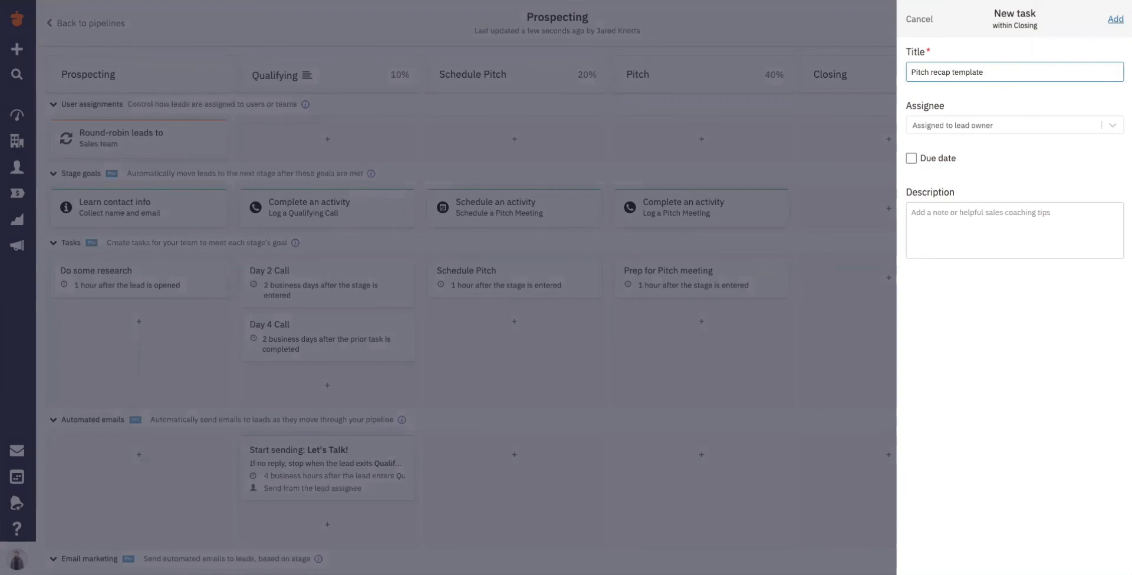
left_click(911, 158)
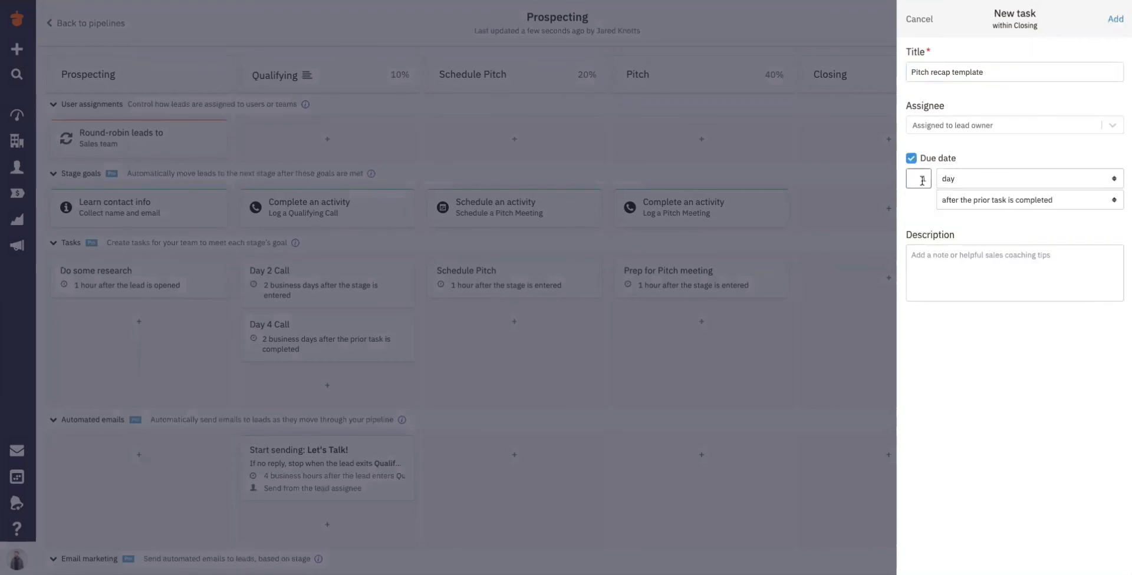
left_click(959, 185)
left_click(955, 189)
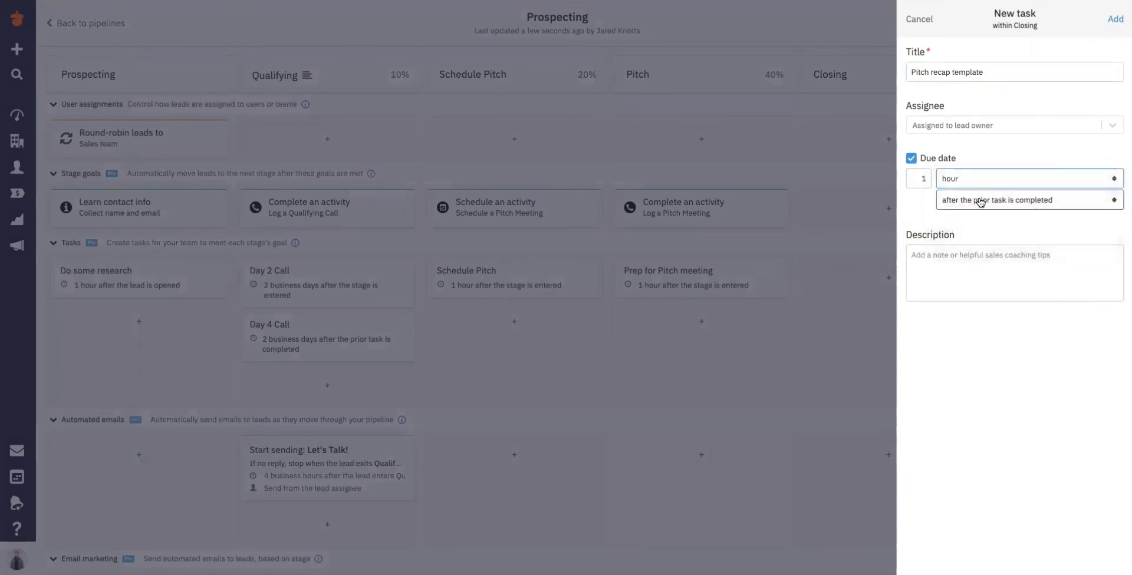
left_click(981, 201)
left_click(982, 226)
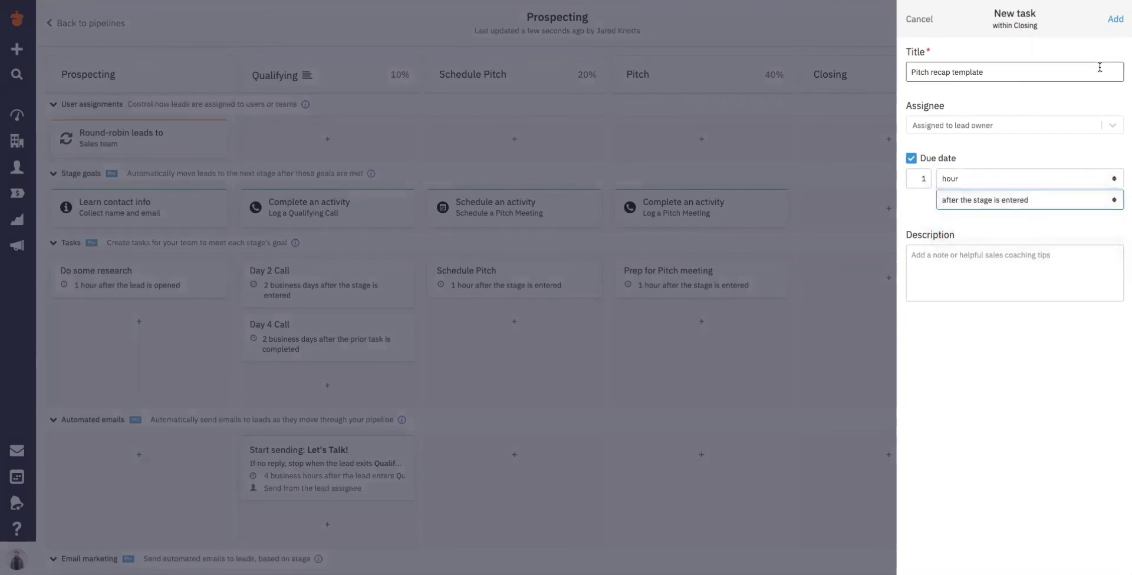
left_click(1115, 19)
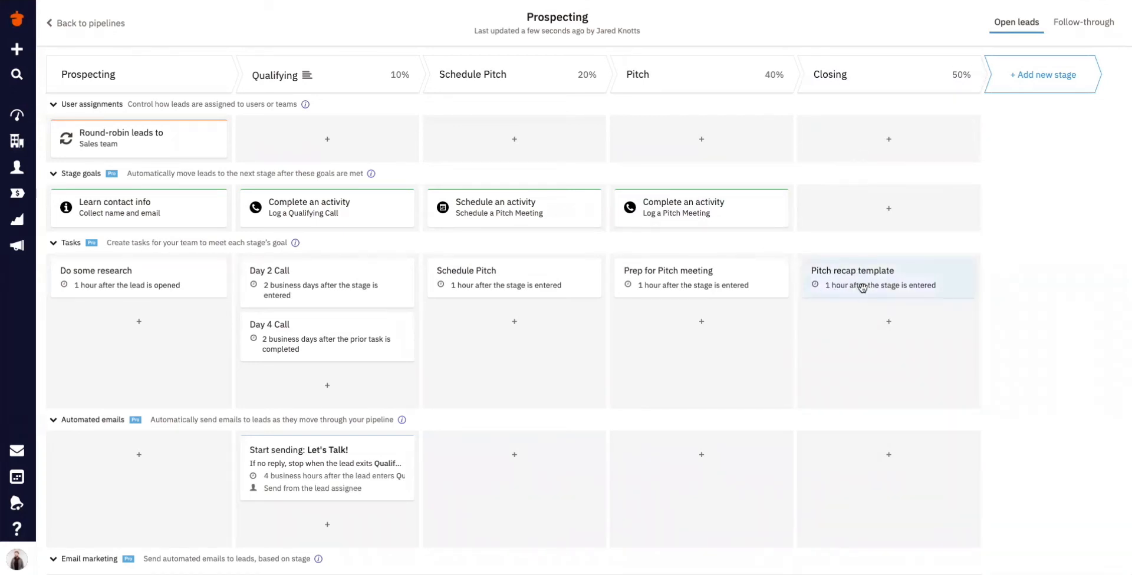
Add a Closing stage task titled "Close Call #1" for the lead owner, due 2 business days after the prior task is completed.
left_click(873, 319)
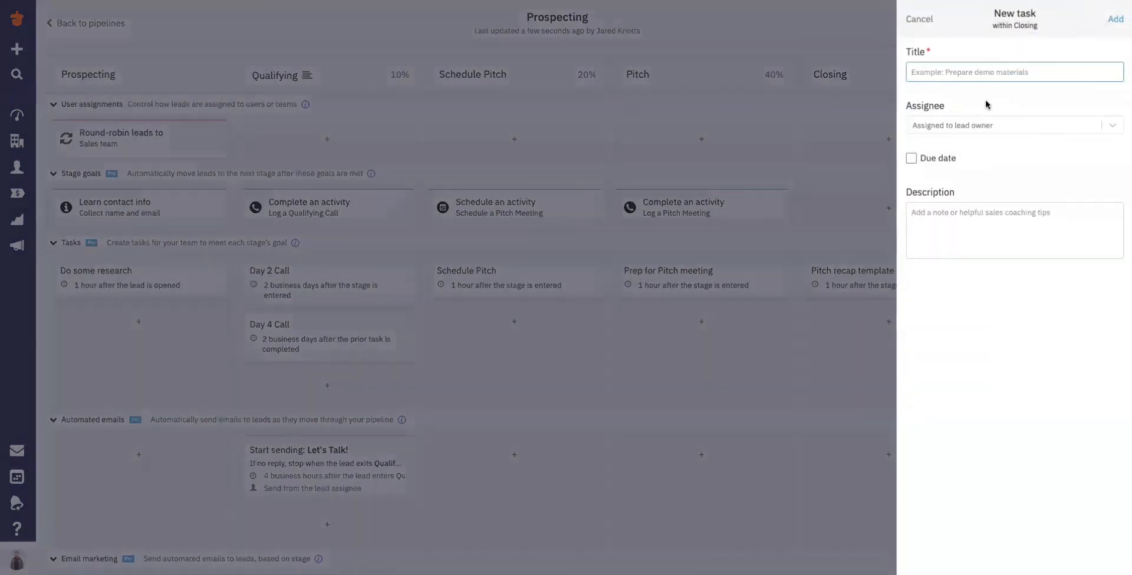
type("Close Call #1")
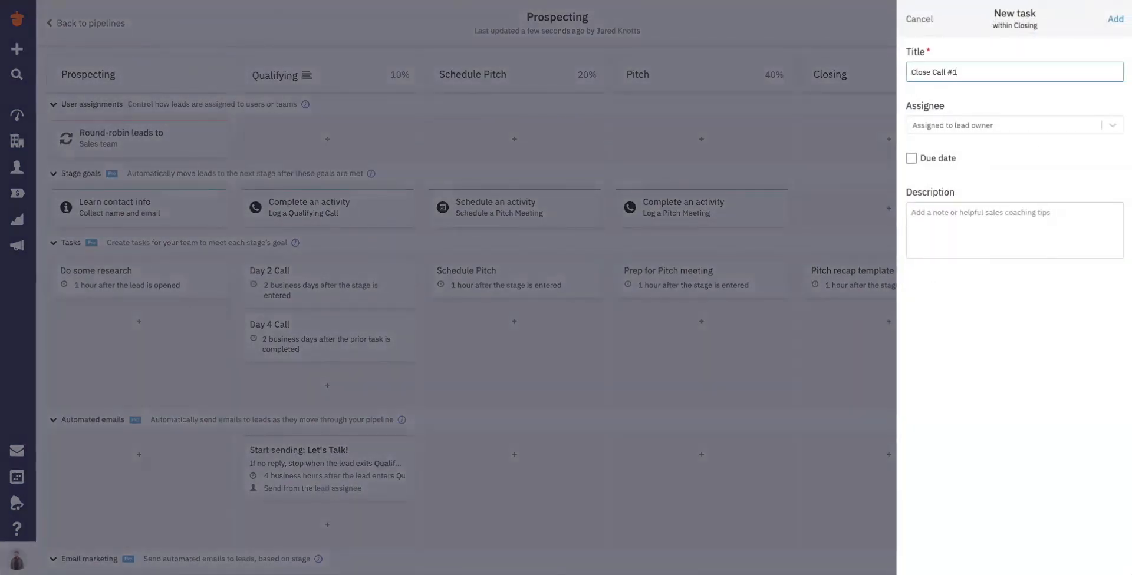
left_click(911, 158)
left_click(923, 180)
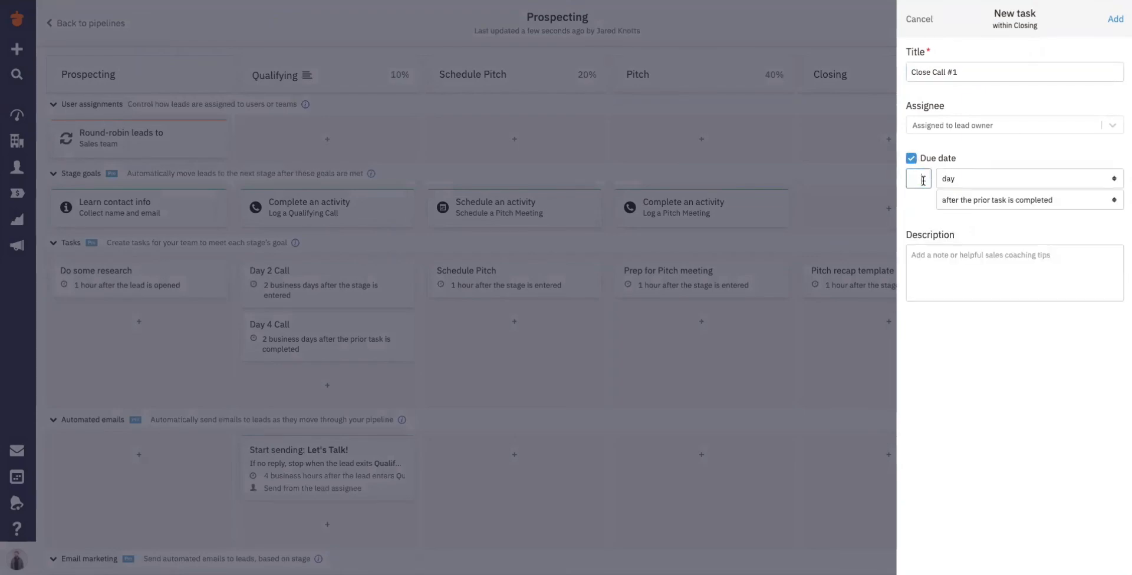
type("2")
left_click(993, 179)
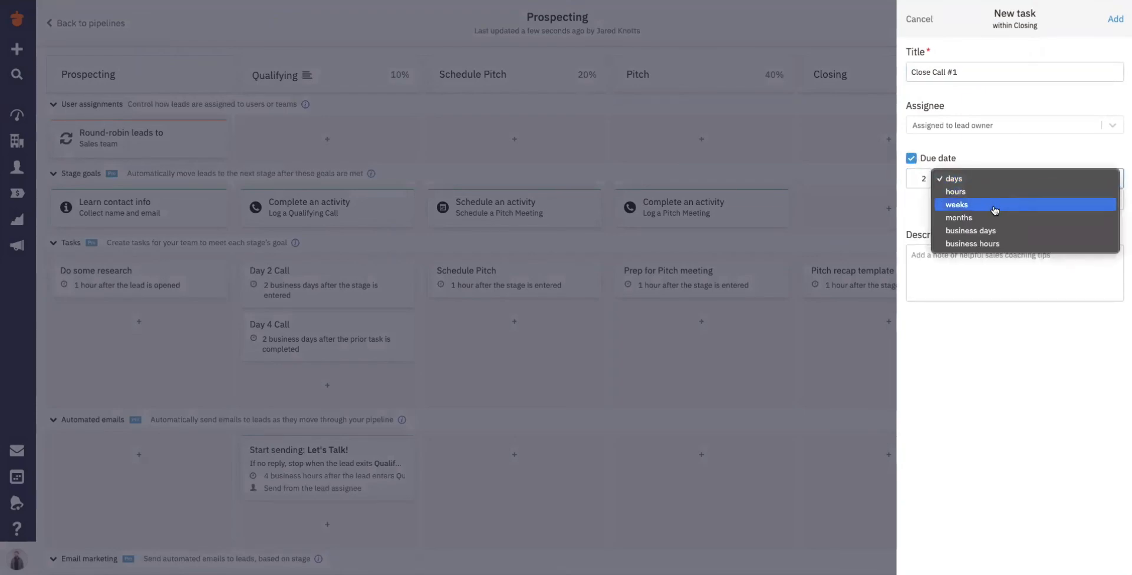
left_click(987, 231)
left_click(981, 206)
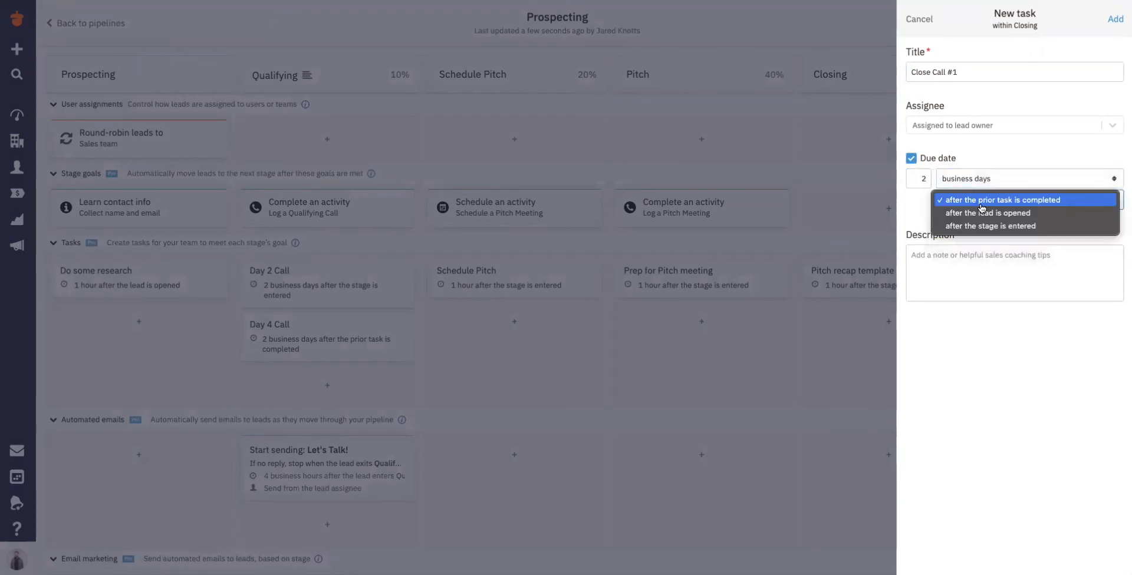
left_click(981, 201)
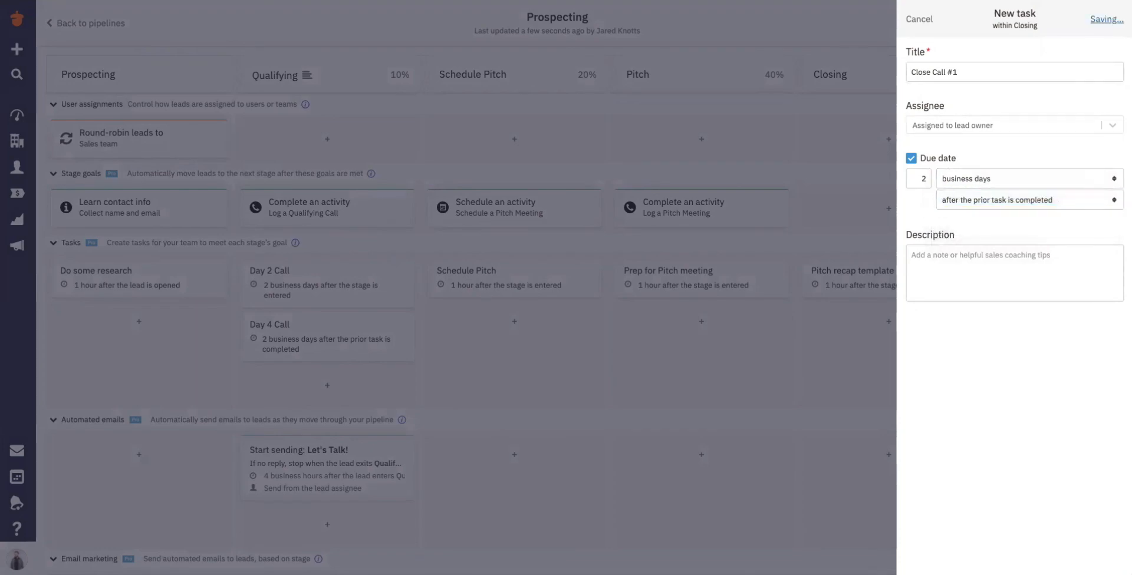
left_click(1115, 19)
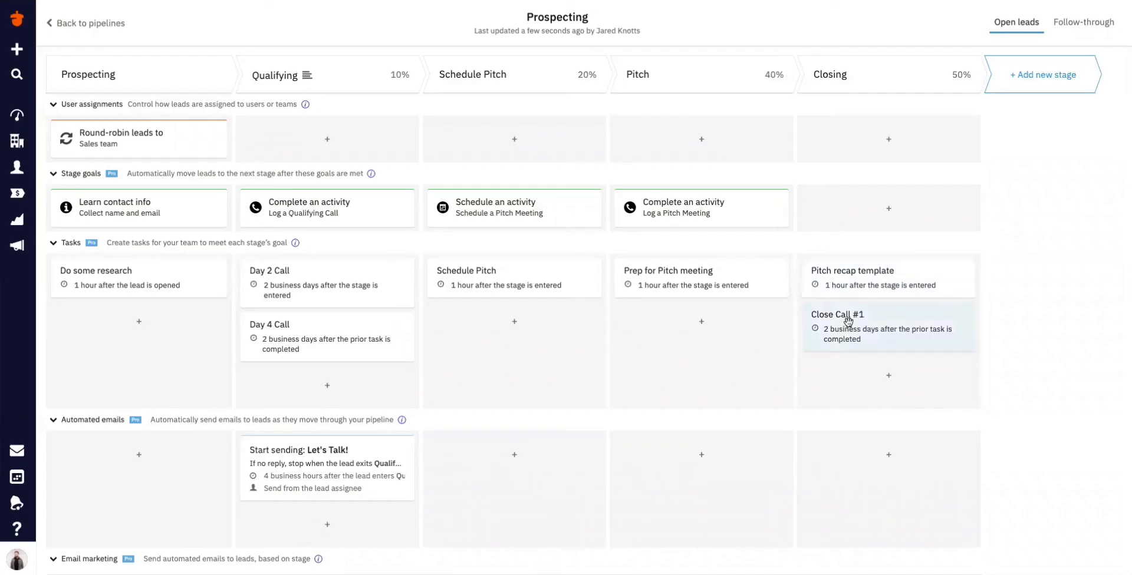
Add a Closing stage task titled "Close Call #2" for the lead owner, due 3 business days after the prior task is completed.
left_click(849, 378)
type("Close Call #2")
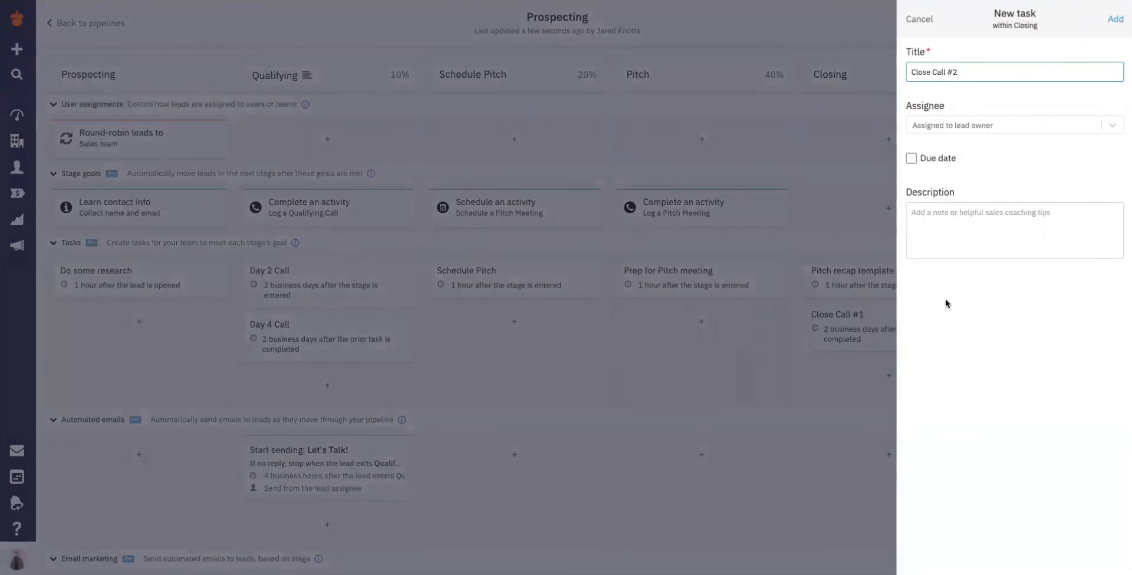
left_click(911, 159)
left_click(920, 178)
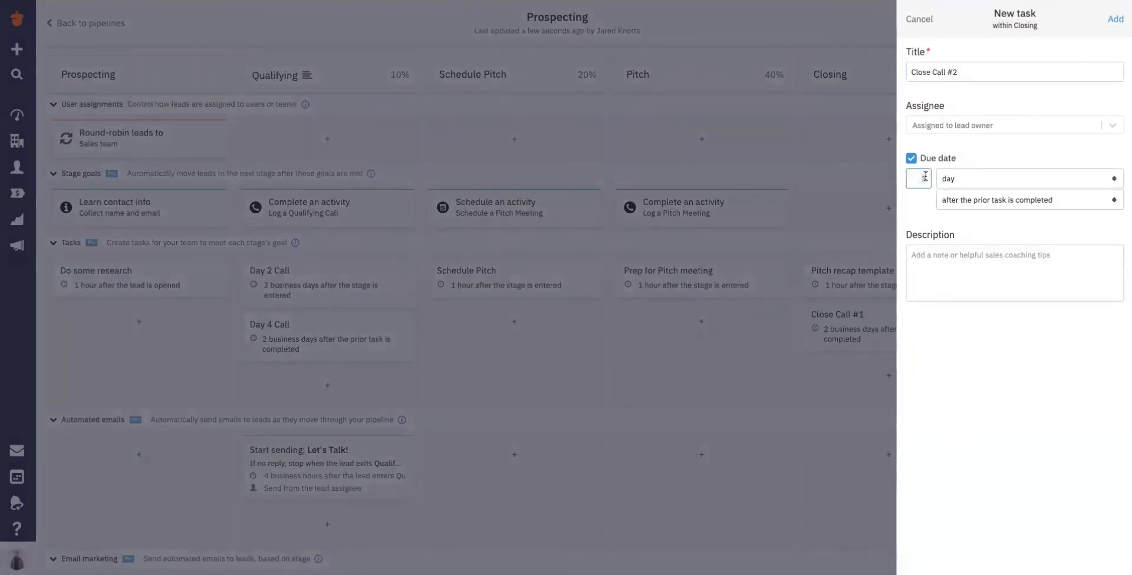
type("3")
left_click(965, 185)
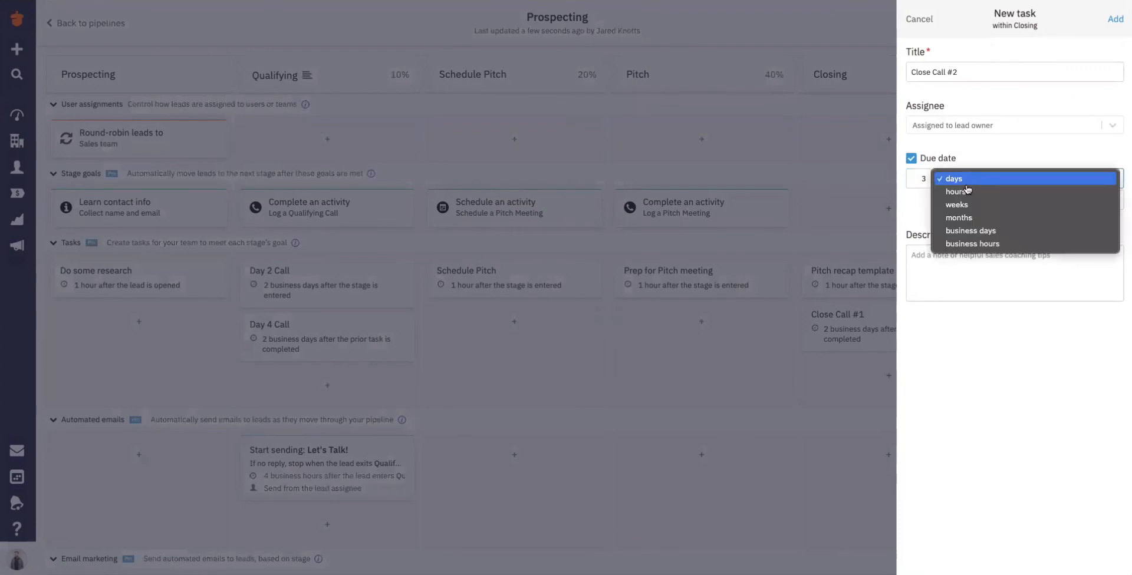
left_click(988, 228)
left_click(1113, 19)
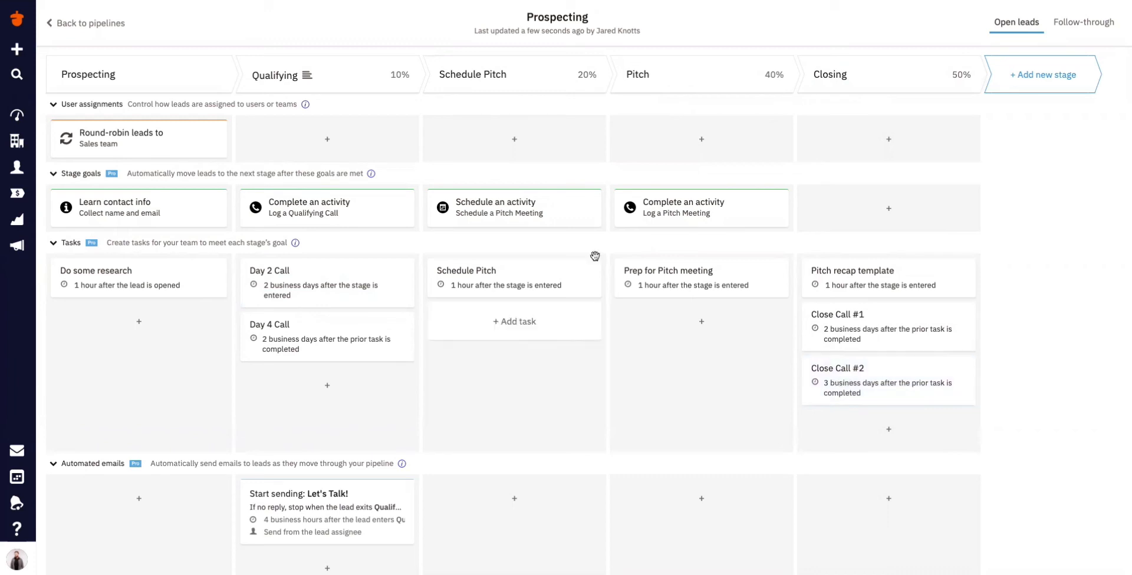
Add a follow-through task for Won leads titled "Start Onboarding", assigned to a chosen team member and due 1 hour after the lead is closed.
left_click(1066, 24)
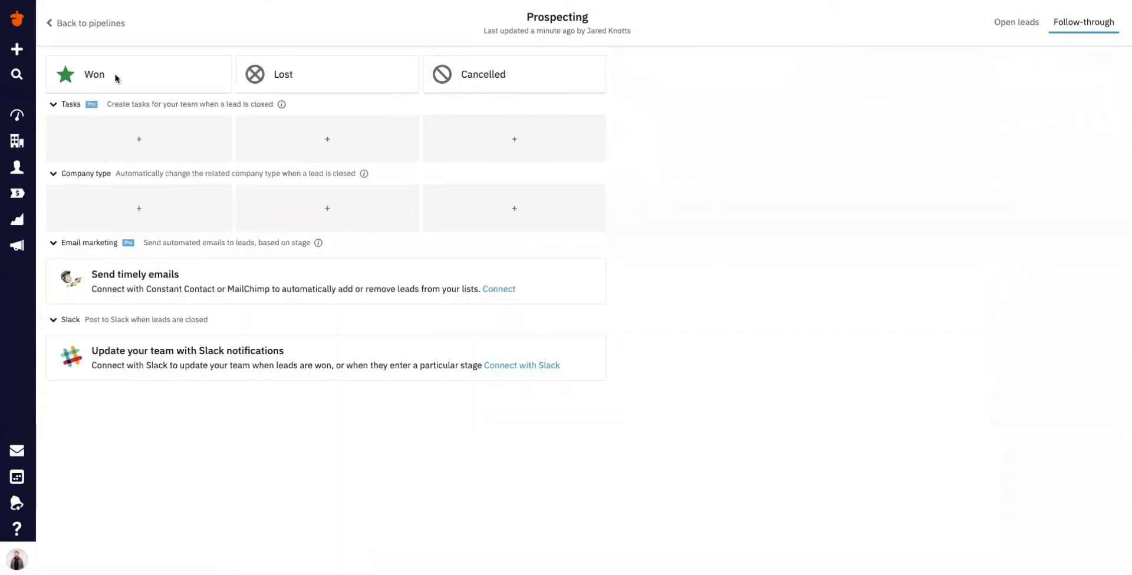
left_click(122, 136)
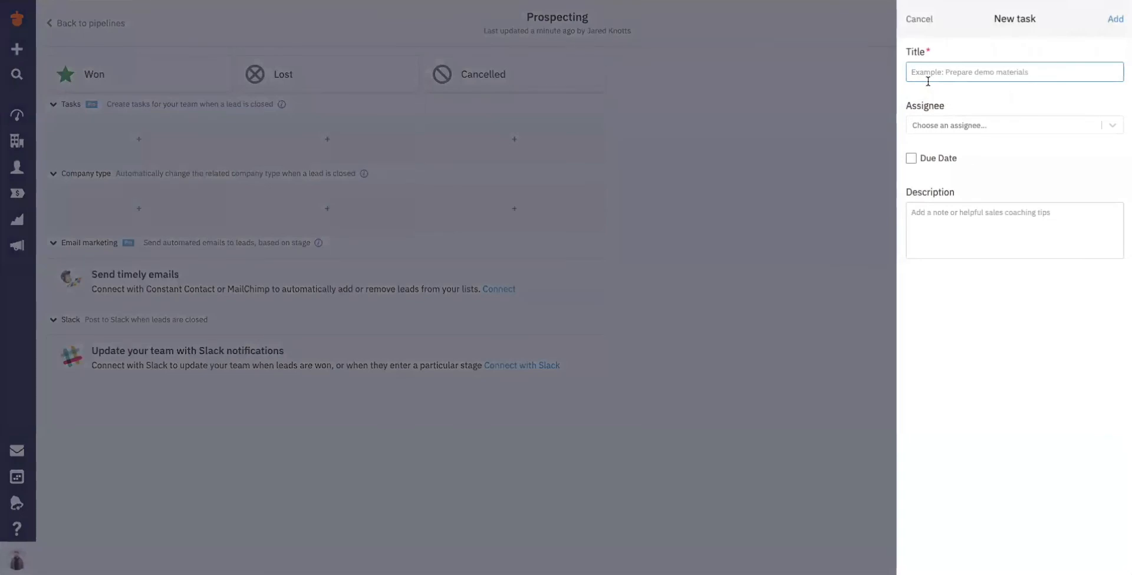
type("Start Onboarding")
left_click(936, 131)
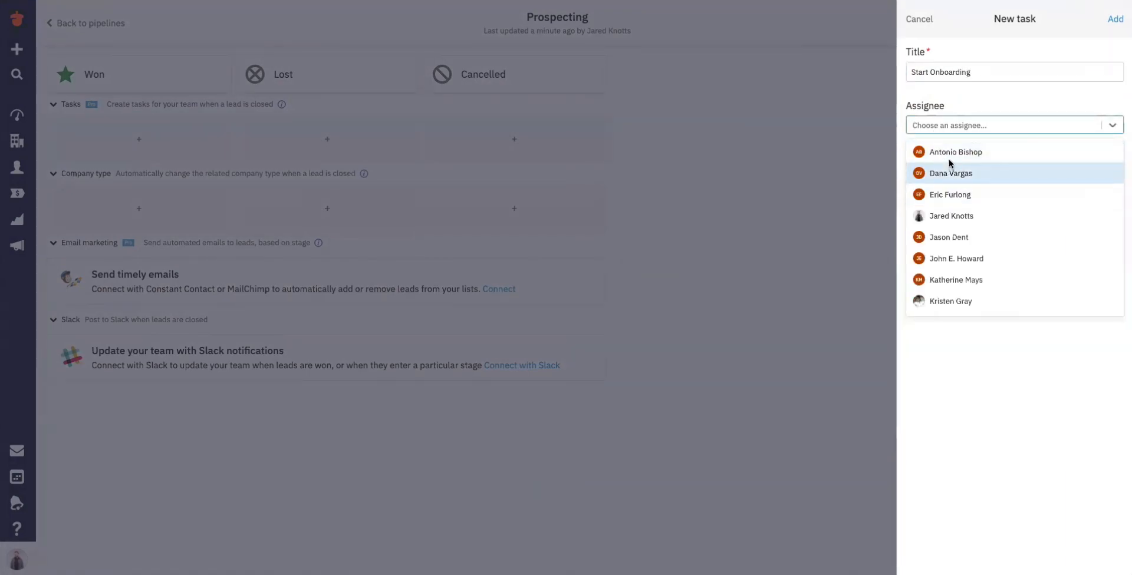
left_click(947, 154)
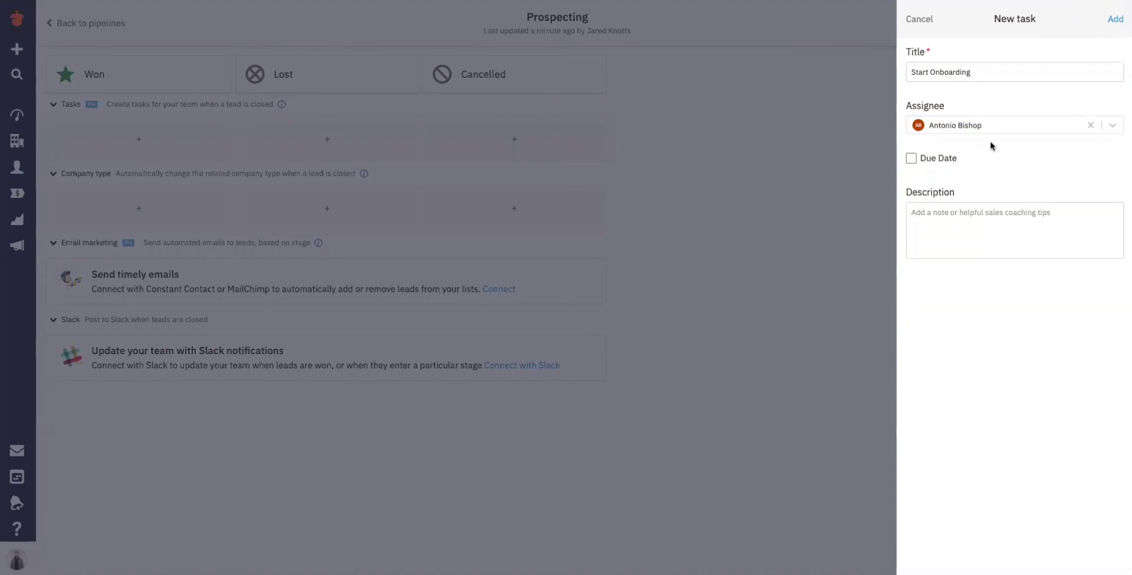
left_click(911, 158)
left_click(944, 178)
left_click(955, 192)
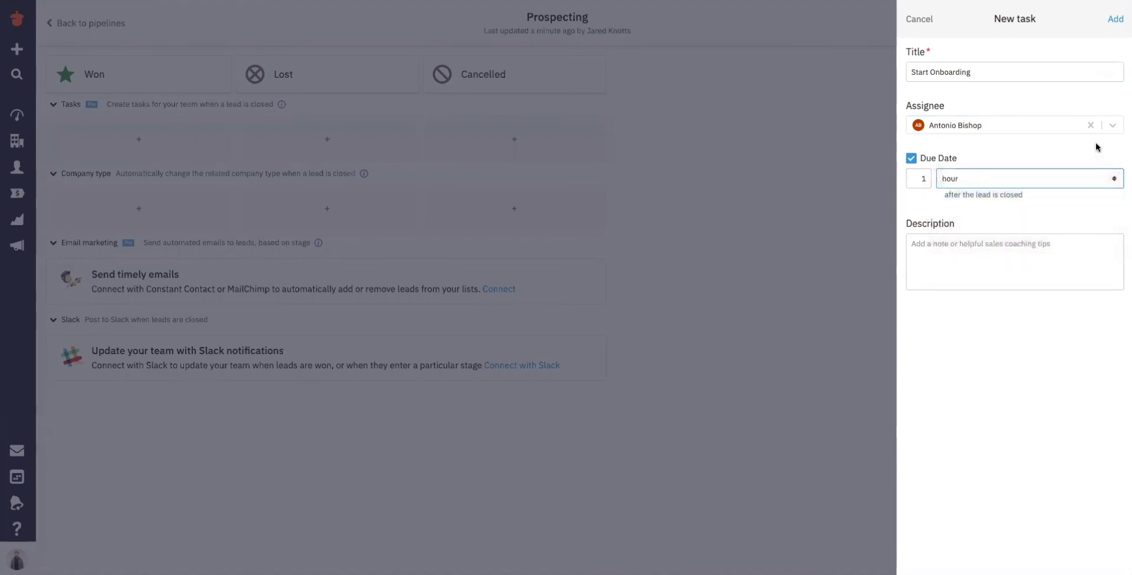
left_click(1114, 18)
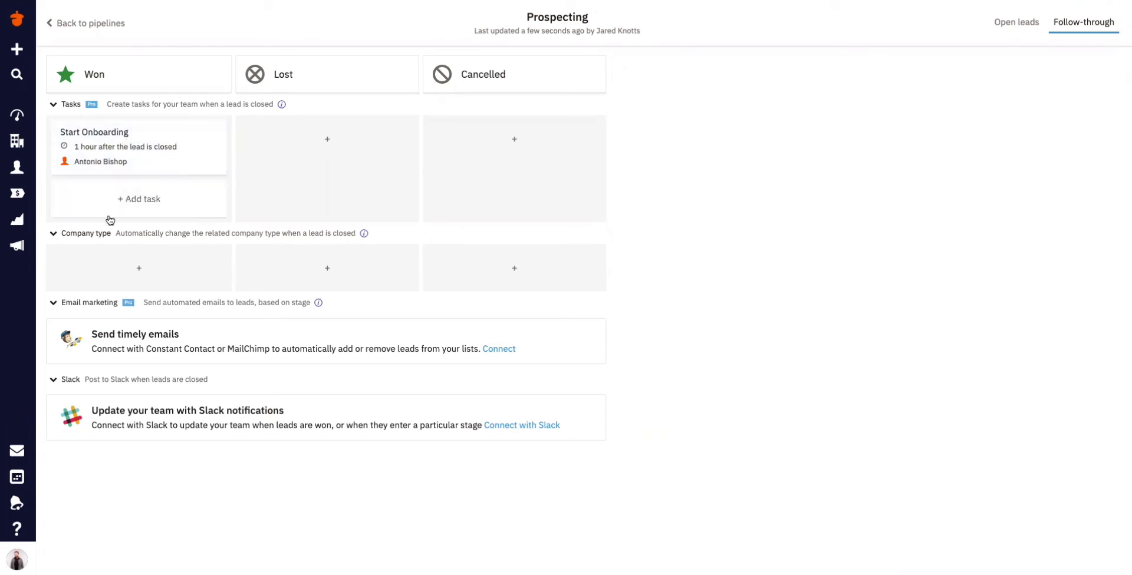
Add a company type automation for Won leads that changes related companies to Customer.
left_click(120, 266)
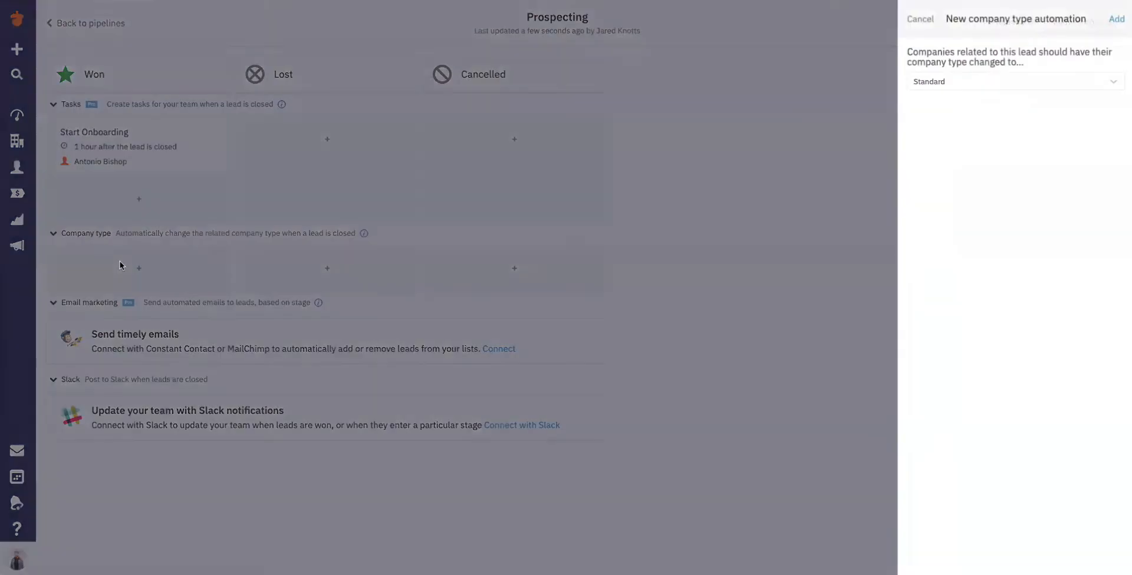
left_click(942, 83)
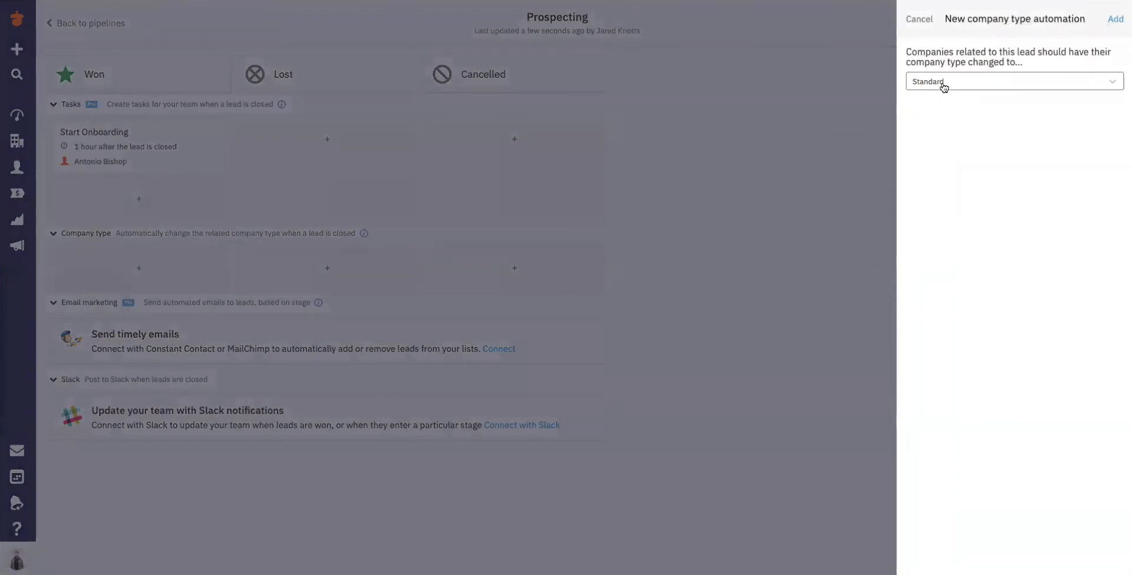
left_click(938, 127)
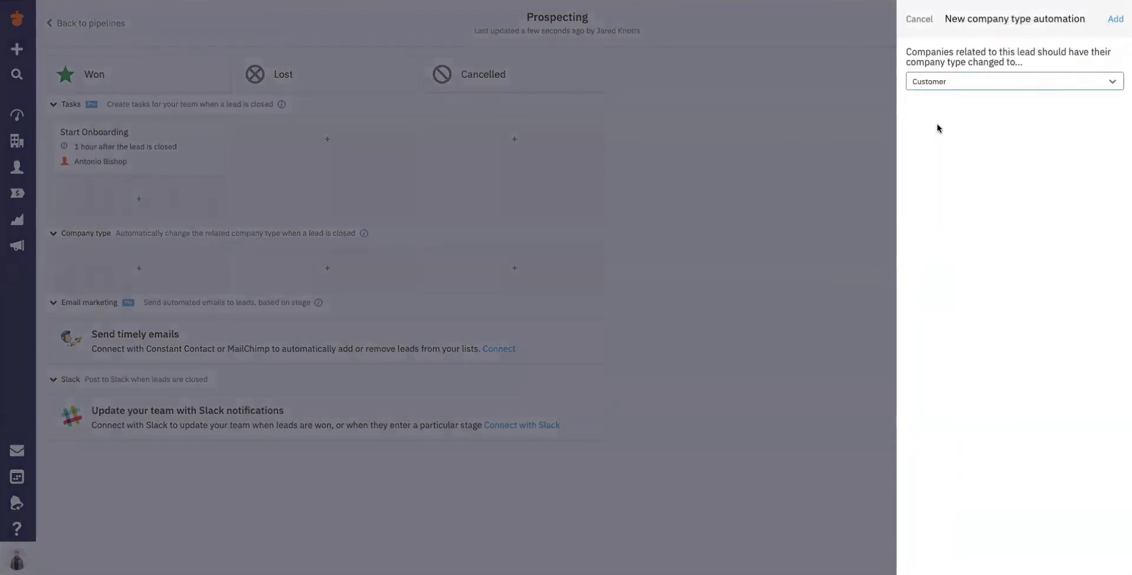
left_click(1110, 20)
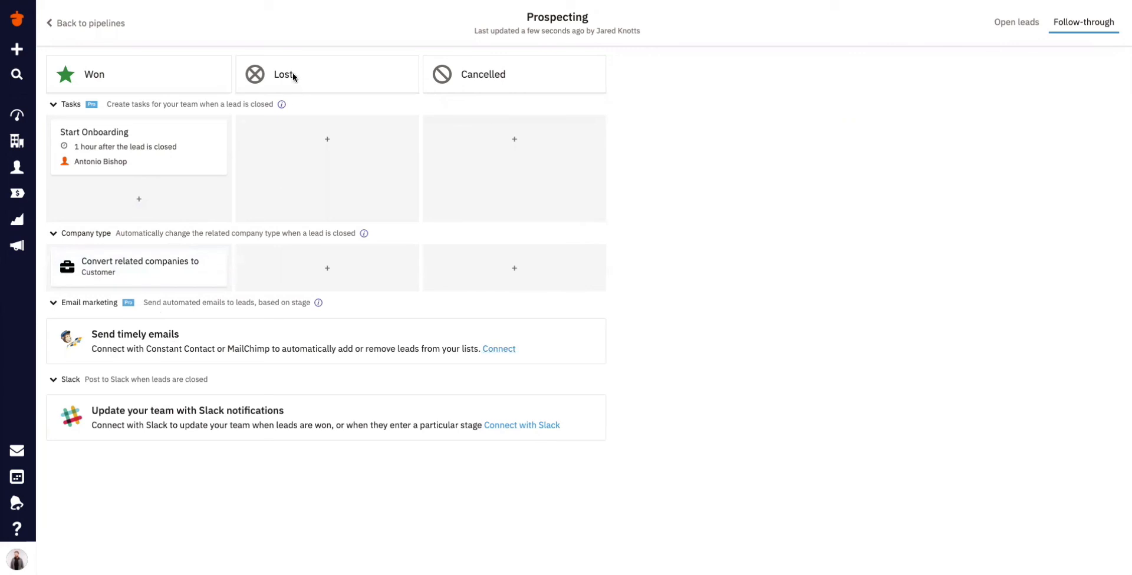
left_click(1013, 23)
scroll(252, 265, "down", 1)
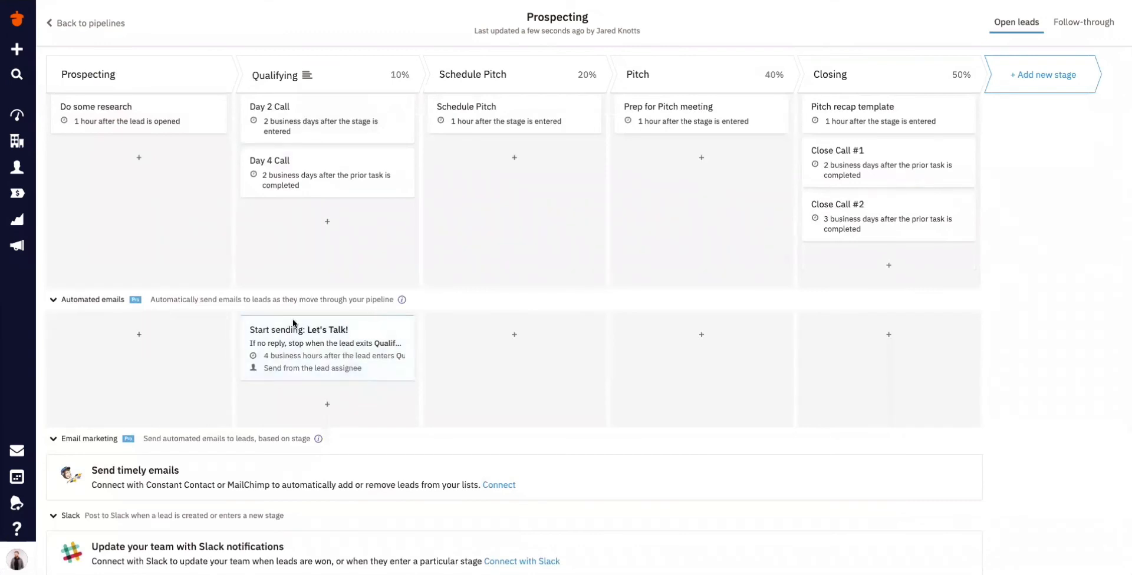
scroll(340, 328, "down", 1)
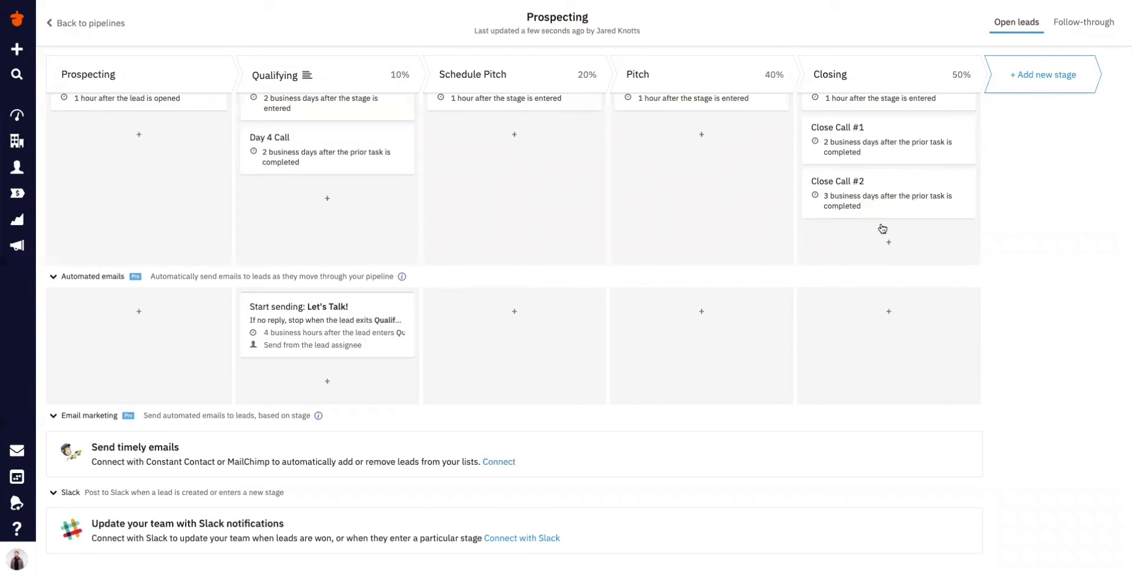
left_click(1062, 27)
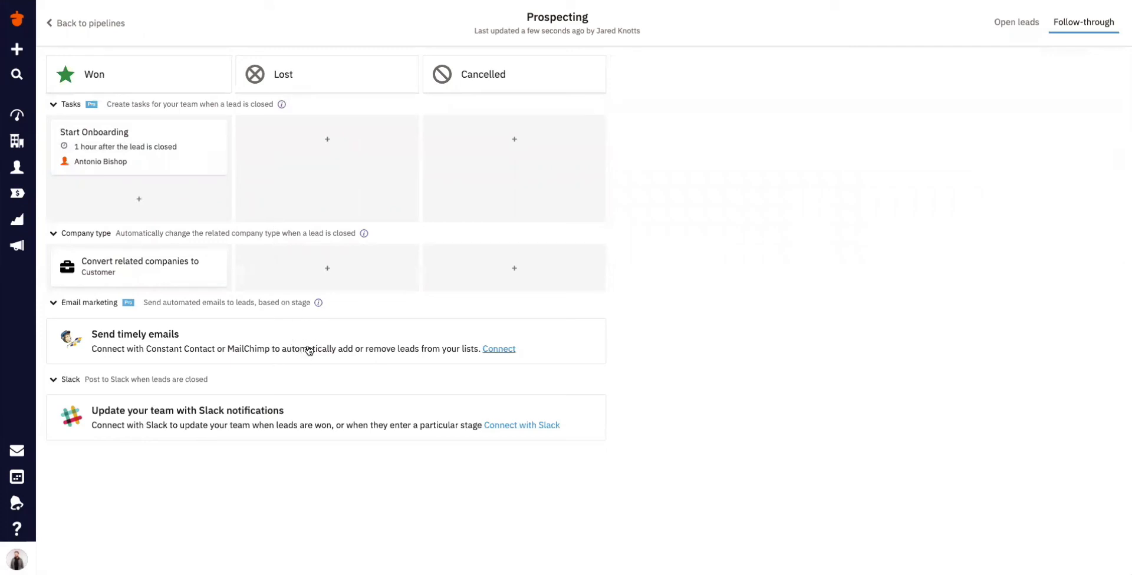
Create a new lead named "Test" with the Prospecting pipeline selected and no company attached.
left_click(96, 24)
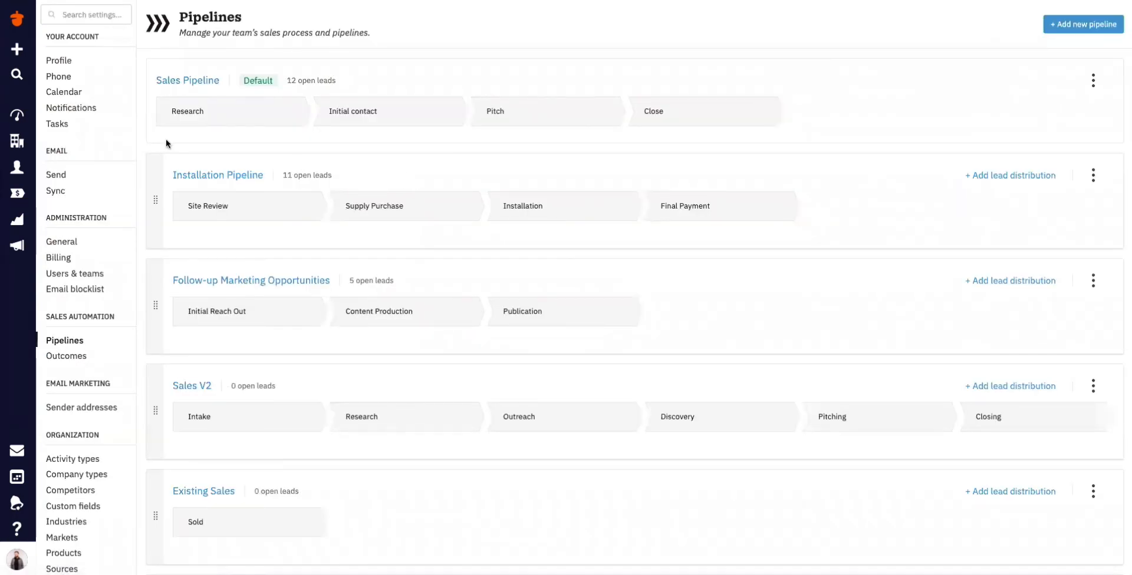
left_click(19, 57)
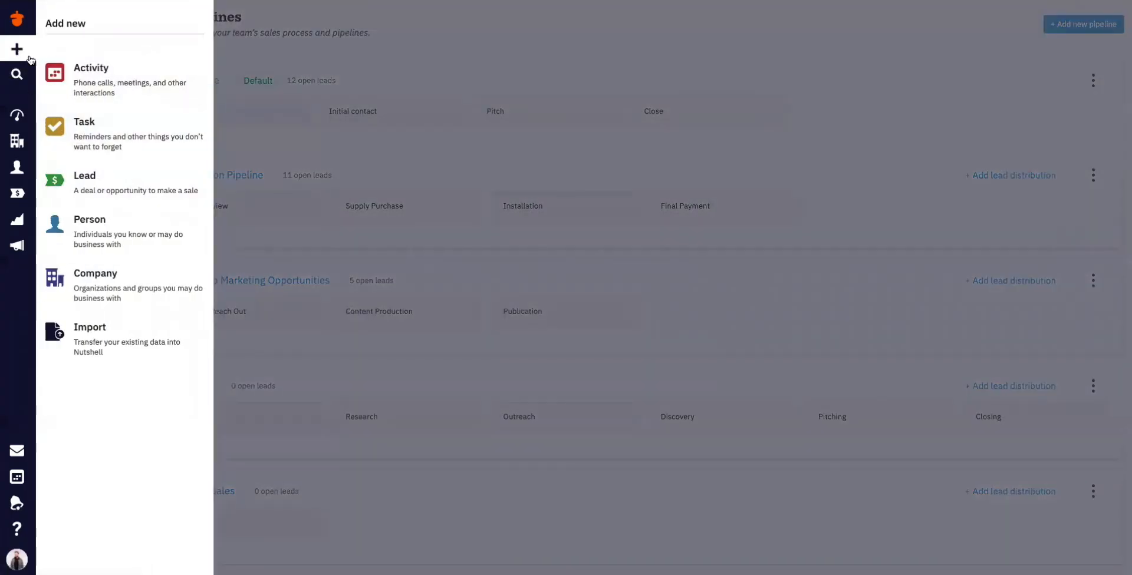
left_click(80, 176)
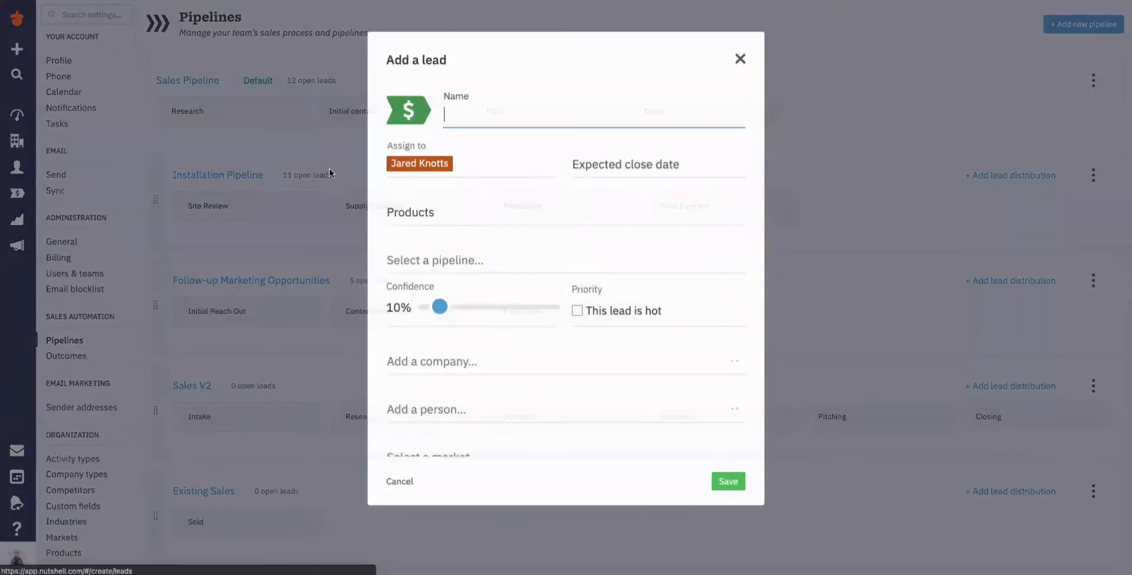
type("Test")
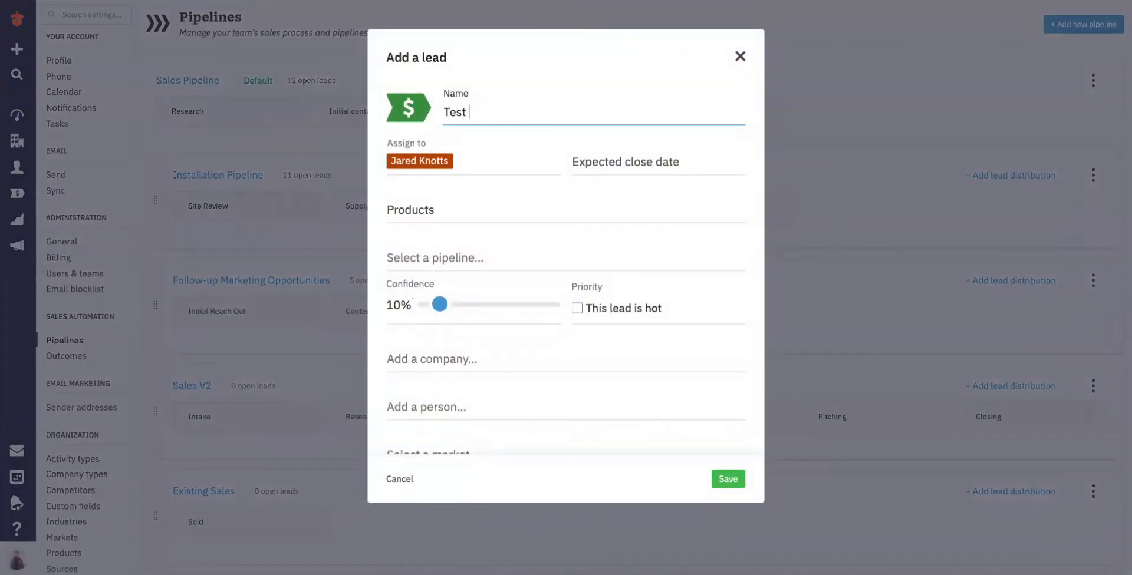
left_click(462, 258)
scroll(467, 317, "down", 3)
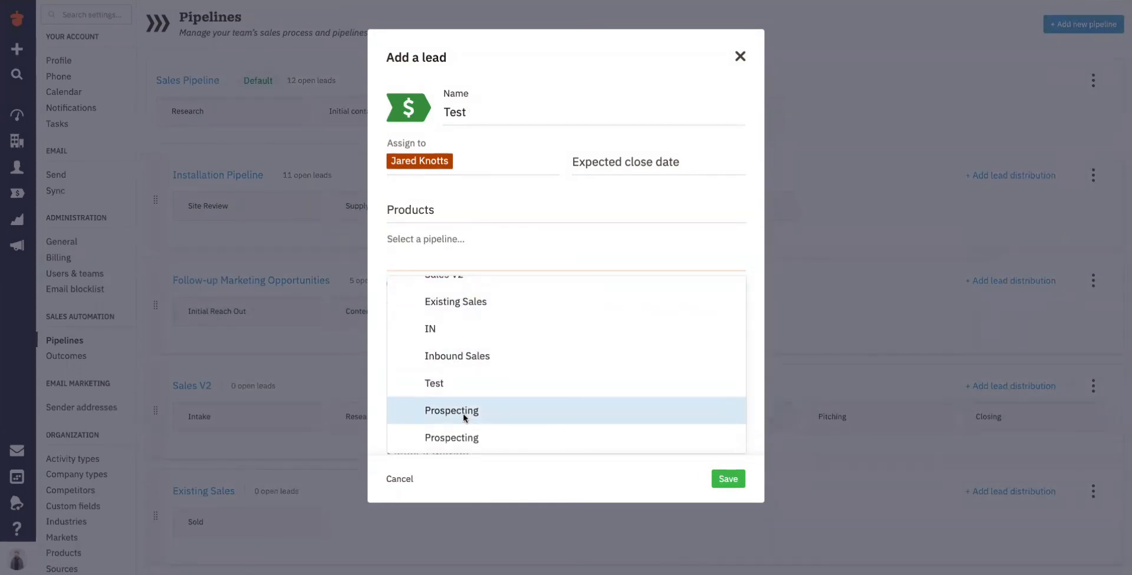
left_click(464, 411)
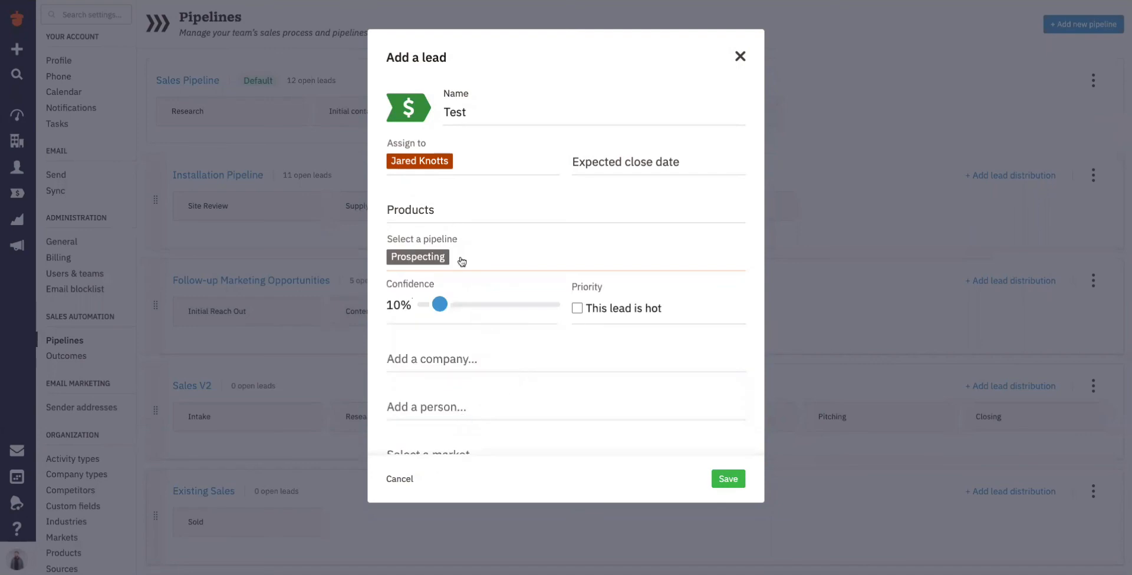
scroll(512, 300, "down", 1)
left_click(430, 296)
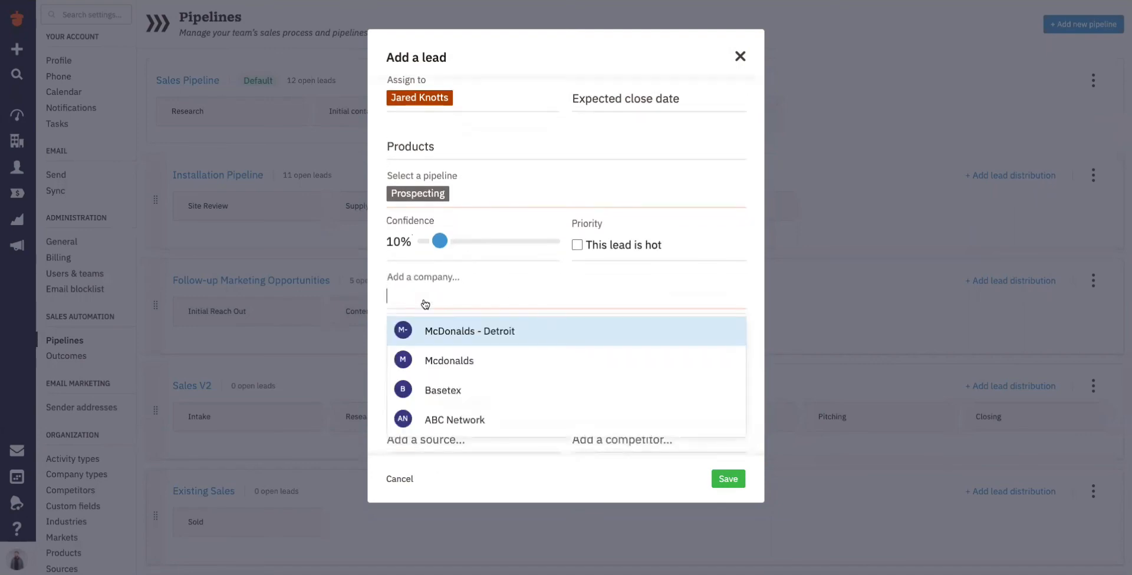
scroll(470, 347, "down", 1)
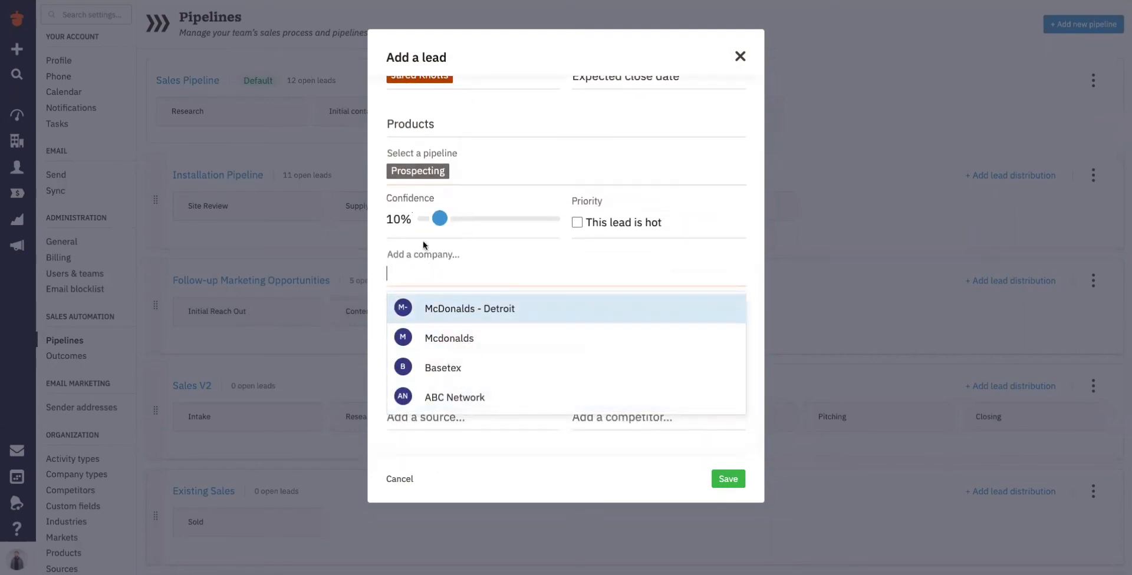
left_click(423, 274)
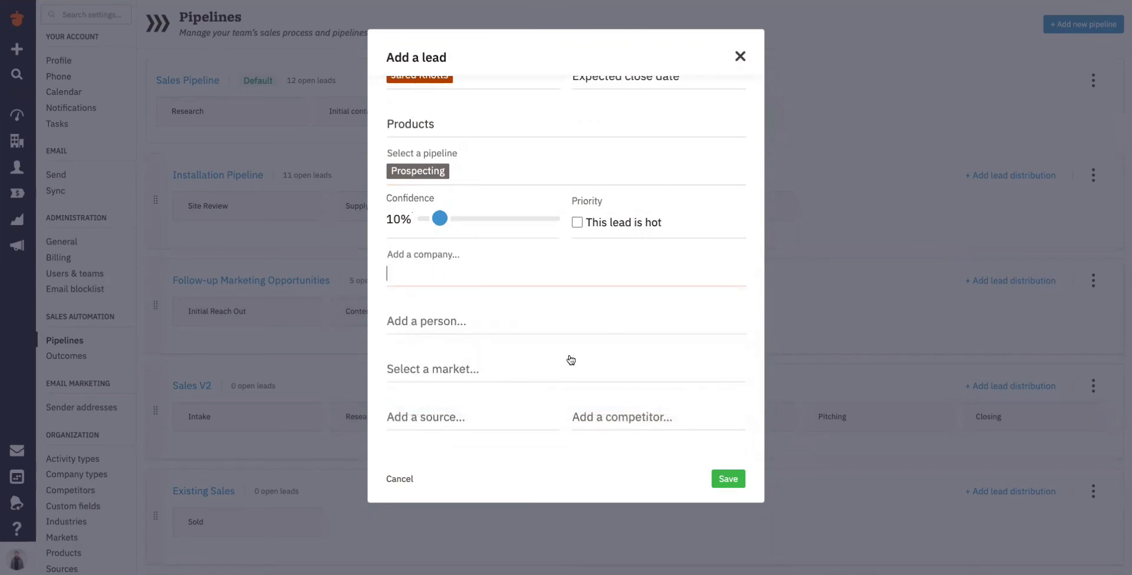
left_click(728, 478)
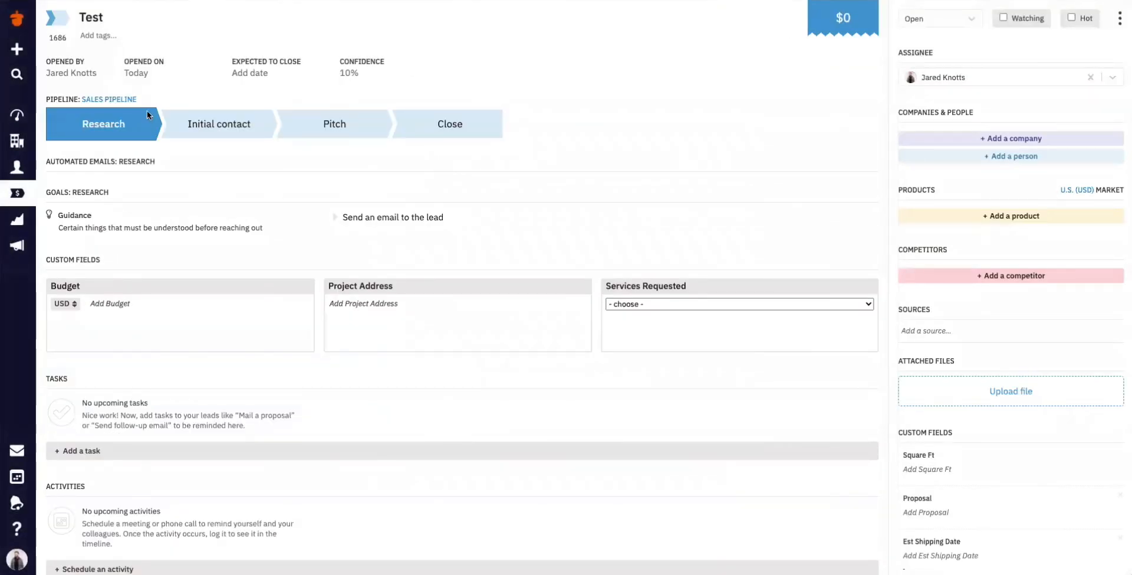
Change the Test lead's pipeline to Prospecting.
left_click(93, 101)
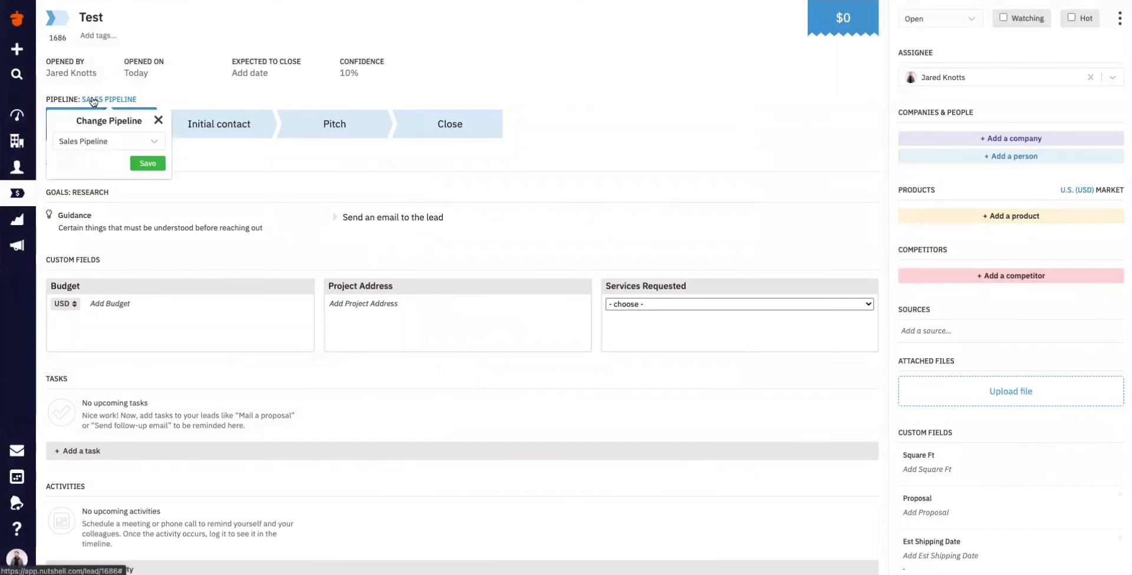
left_click(119, 143)
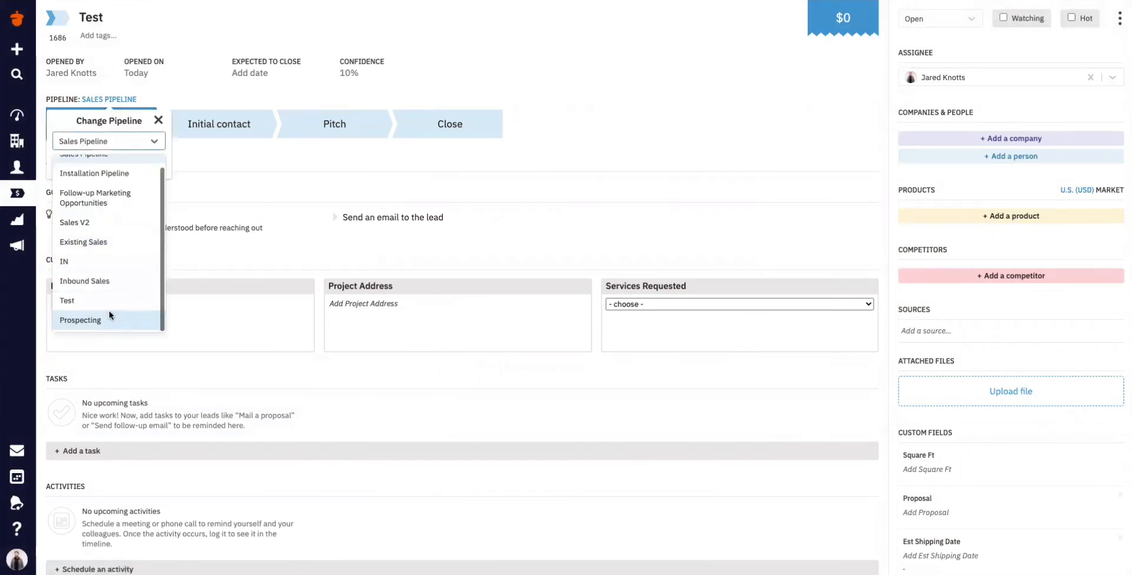
left_click(107, 321)
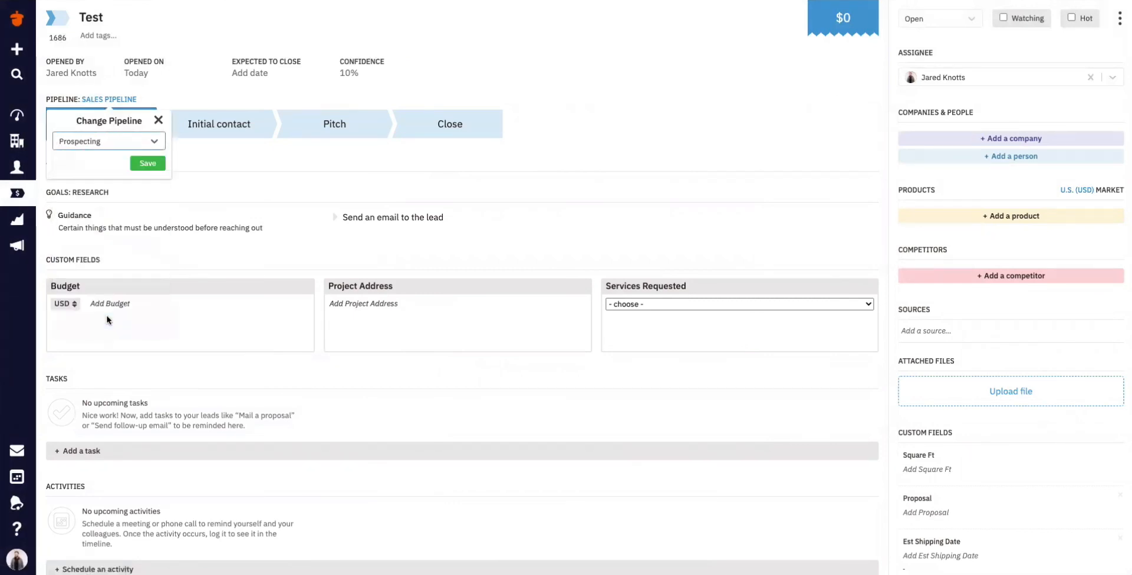
left_click(147, 164)
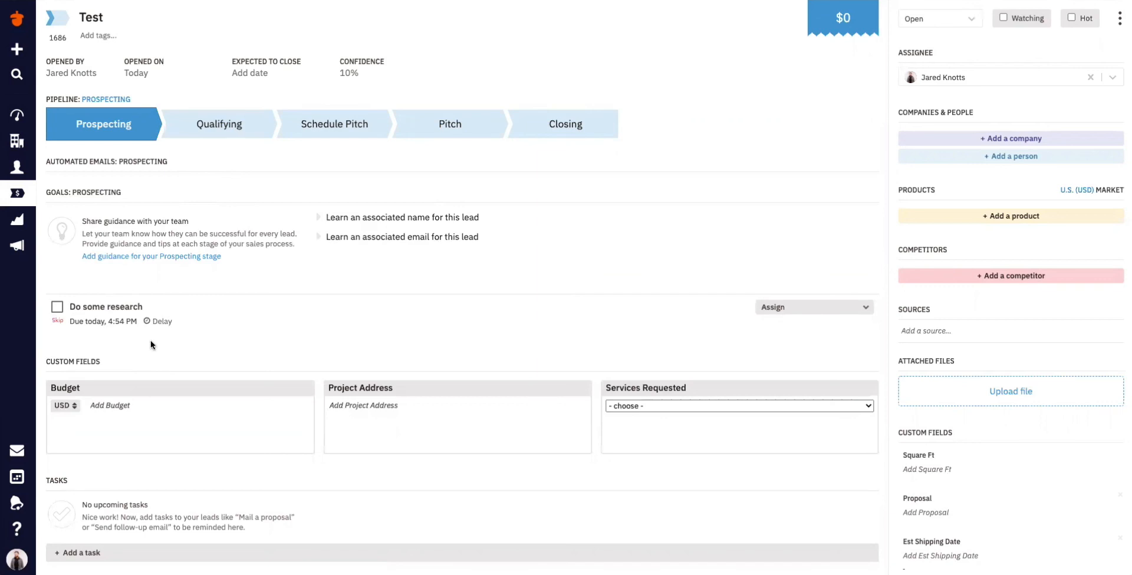
Add ABC Company and its existing contact person to the Test lead.
left_click(987, 142)
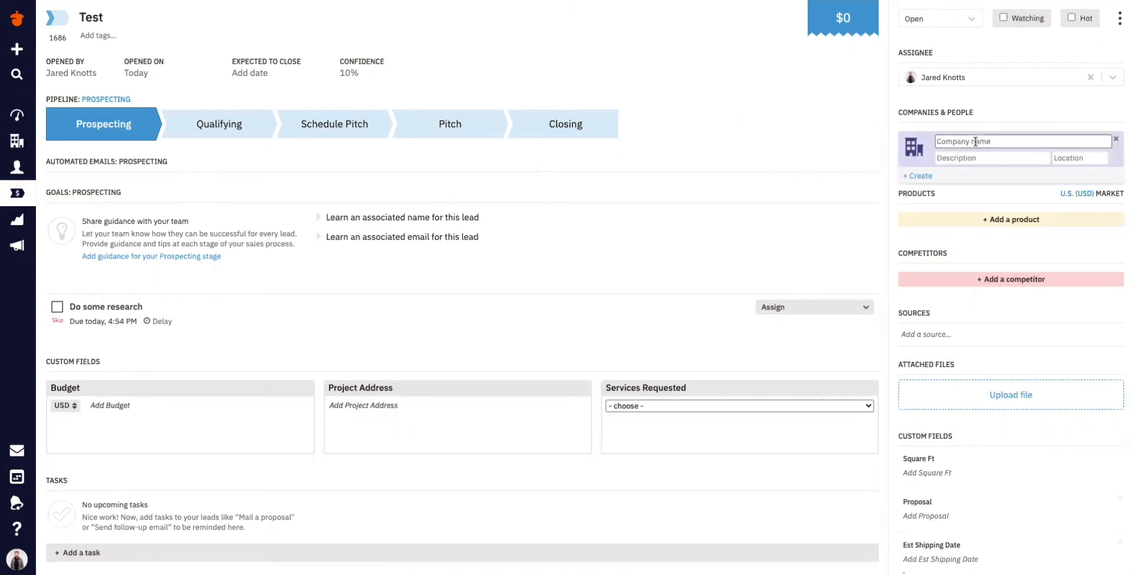
type("ABc")
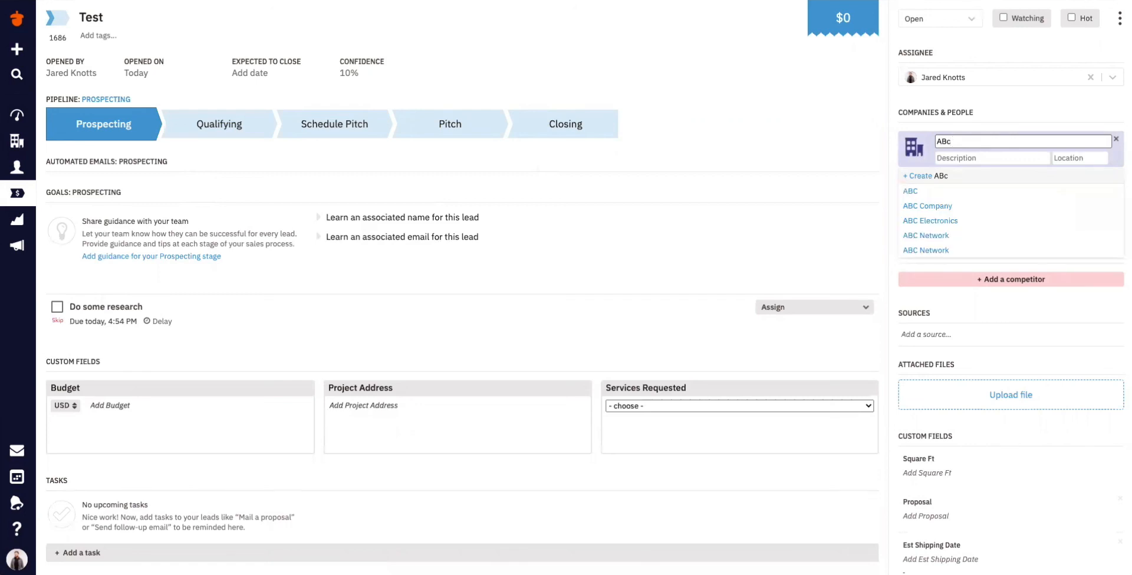
left_click(952, 205)
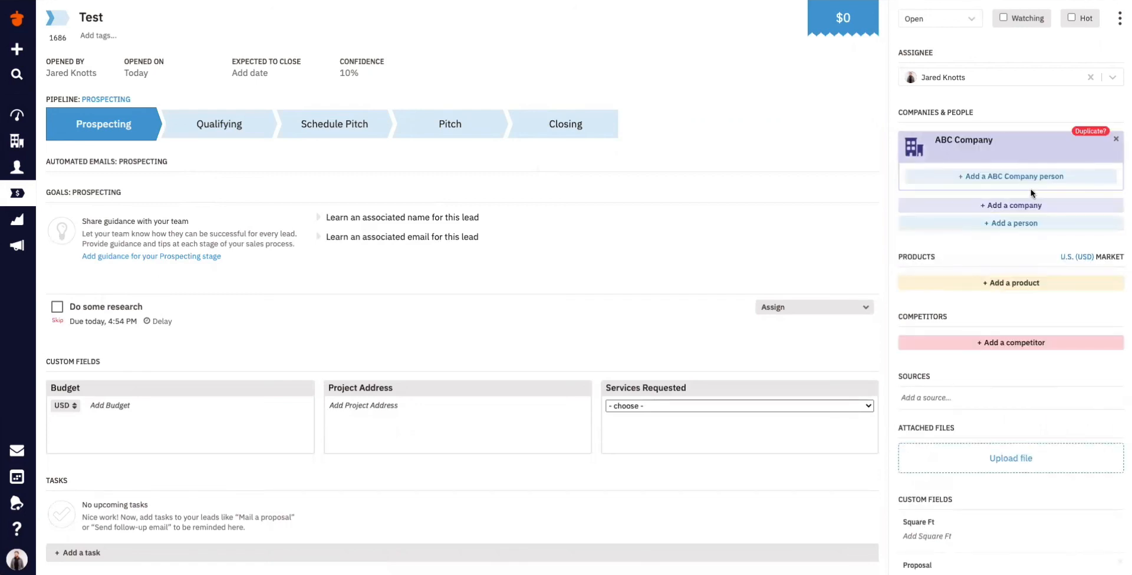
left_click(985, 175)
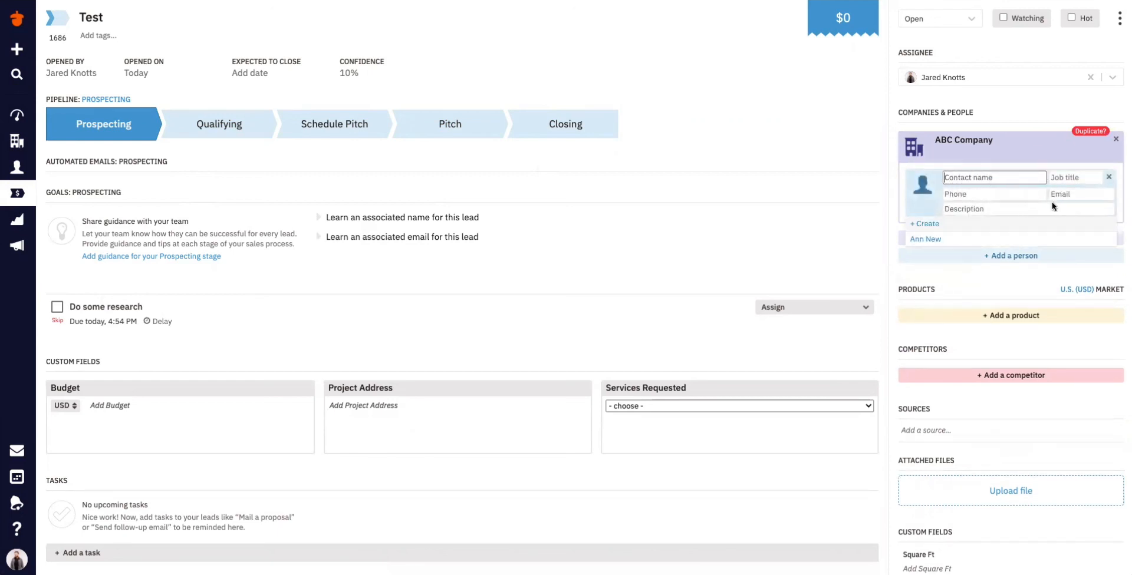
left_click(940, 241)
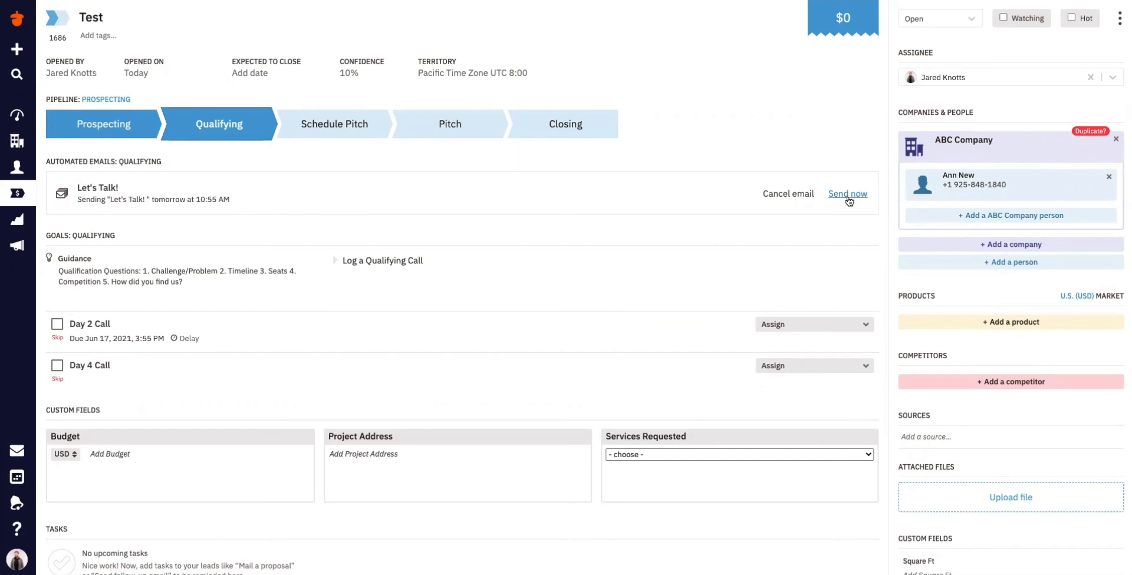
Log a Qualifying Call activity with the note "Testing" on the Test lead.
scroll(293, 222, "down", 1)
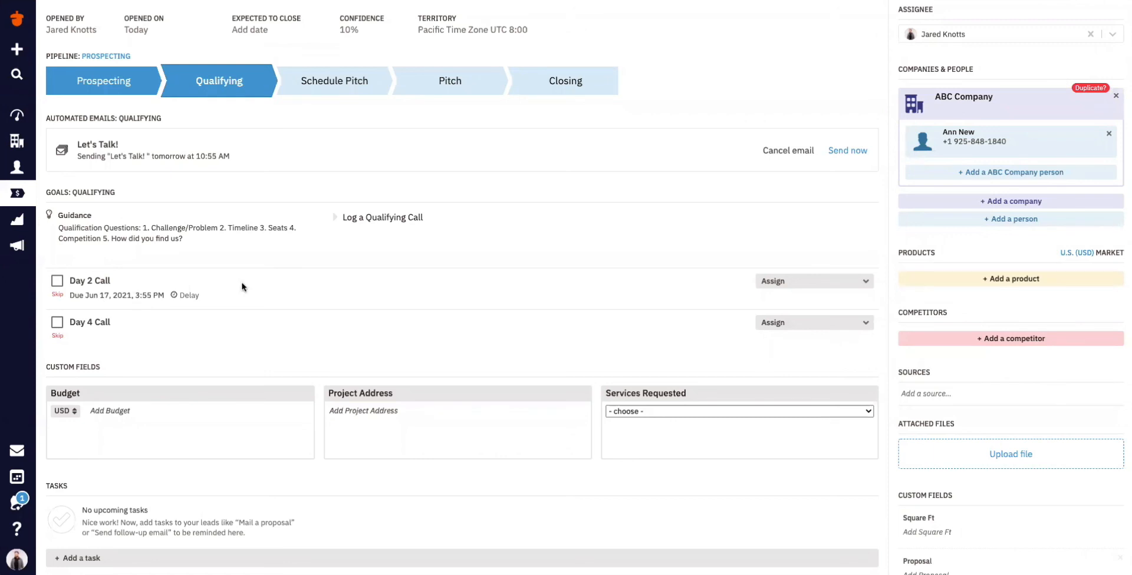
scroll(241, 287, "down", 7)
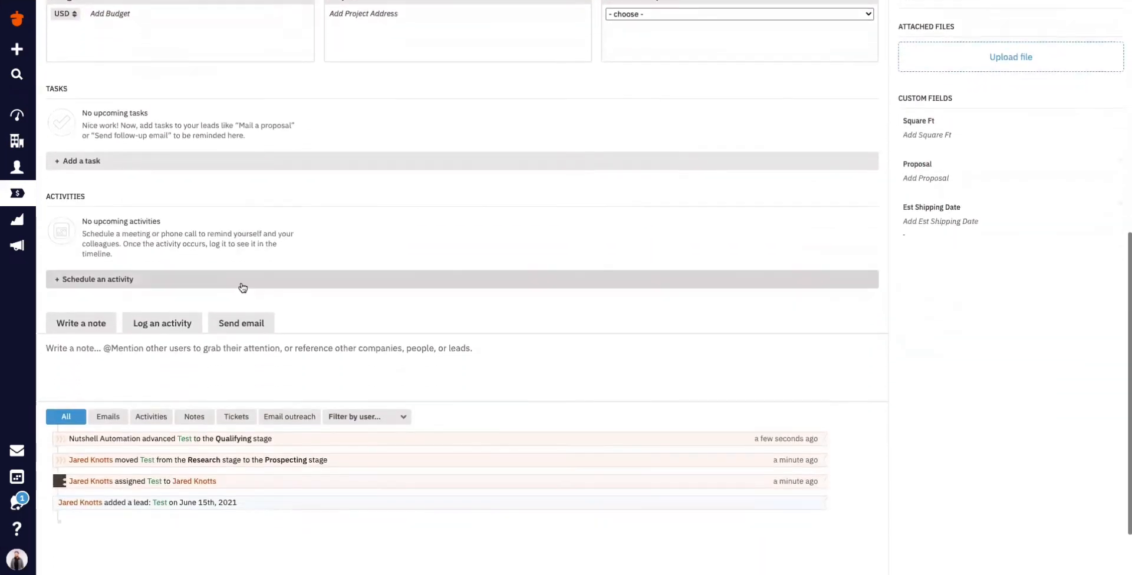
scroll(242, 287, "down", 1)
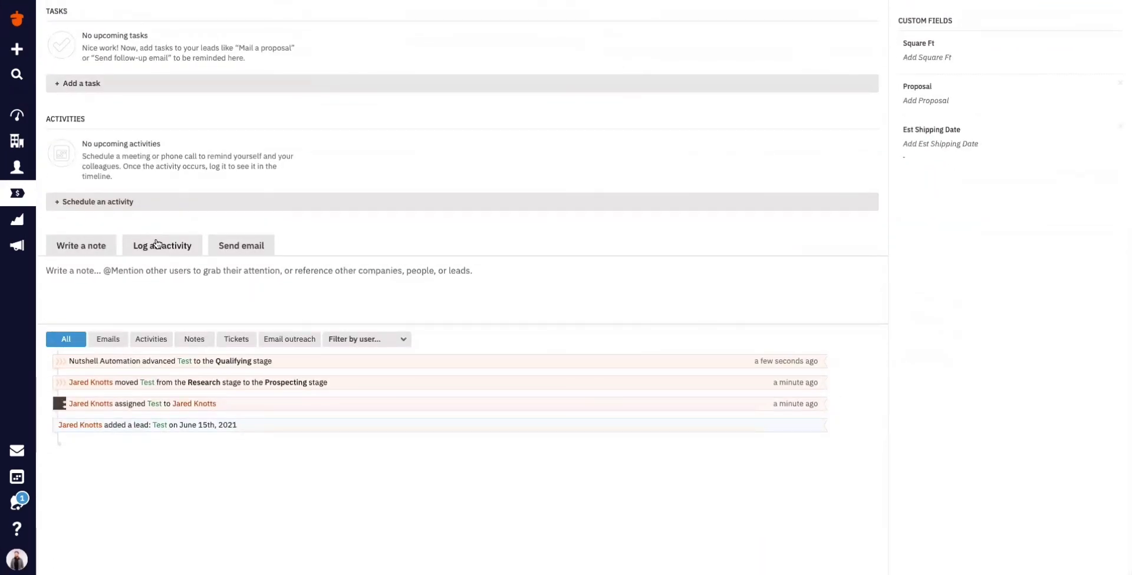
left_click(157, 244)
left_click(97, 337)
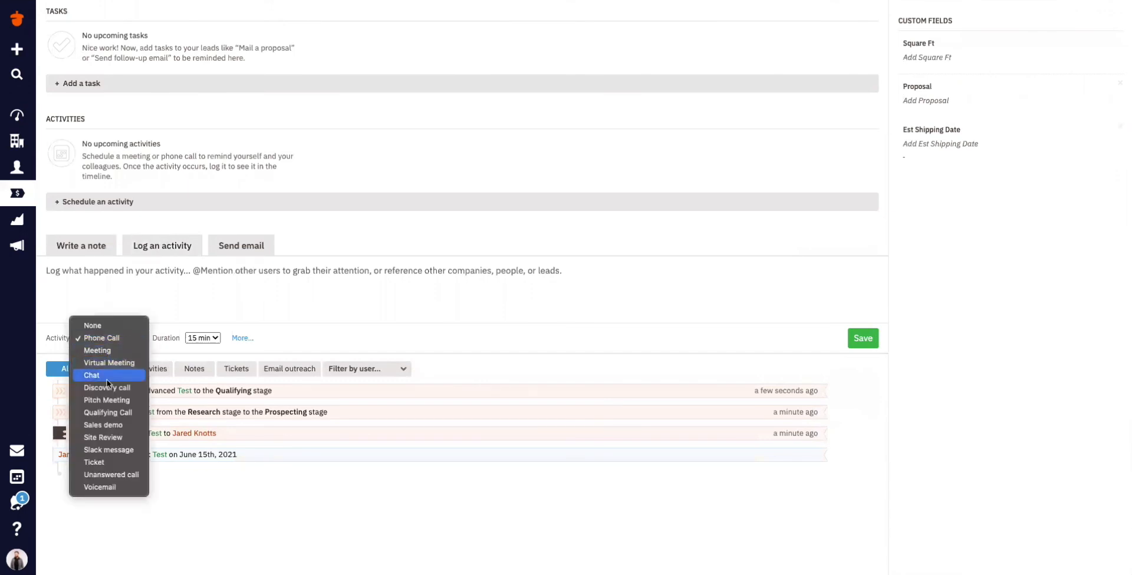
left_click(110, 414)
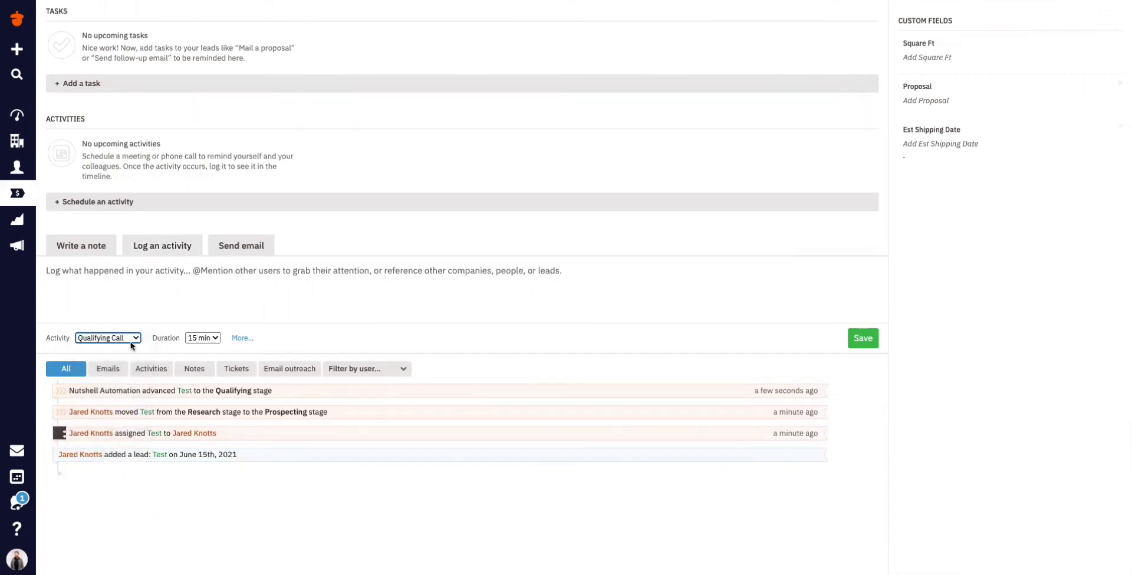
left_click(135, 296)
type("Test")
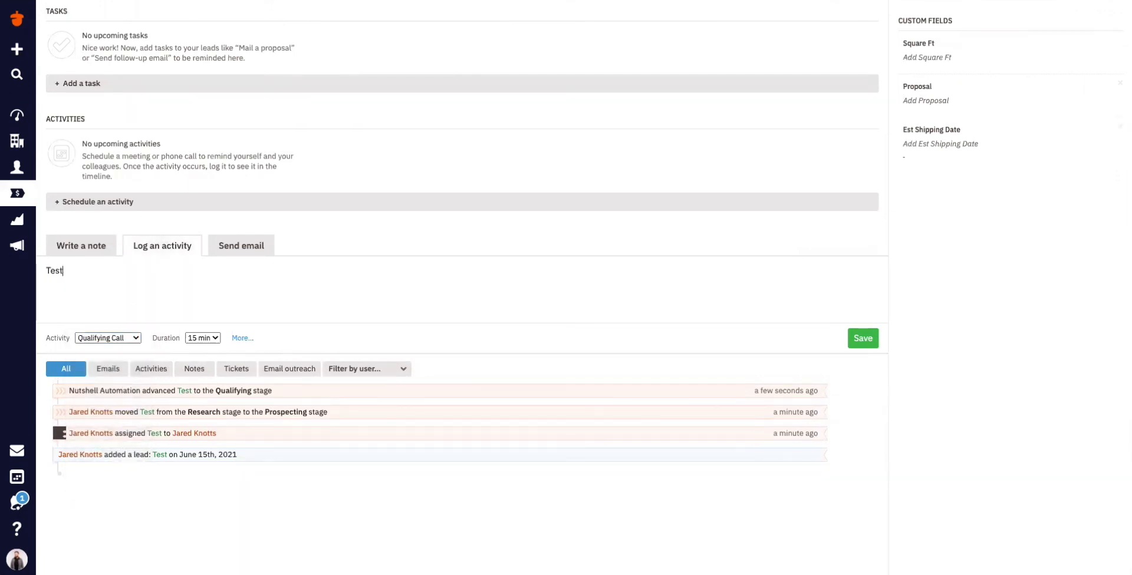
type("iung")
left_click(859, 339)
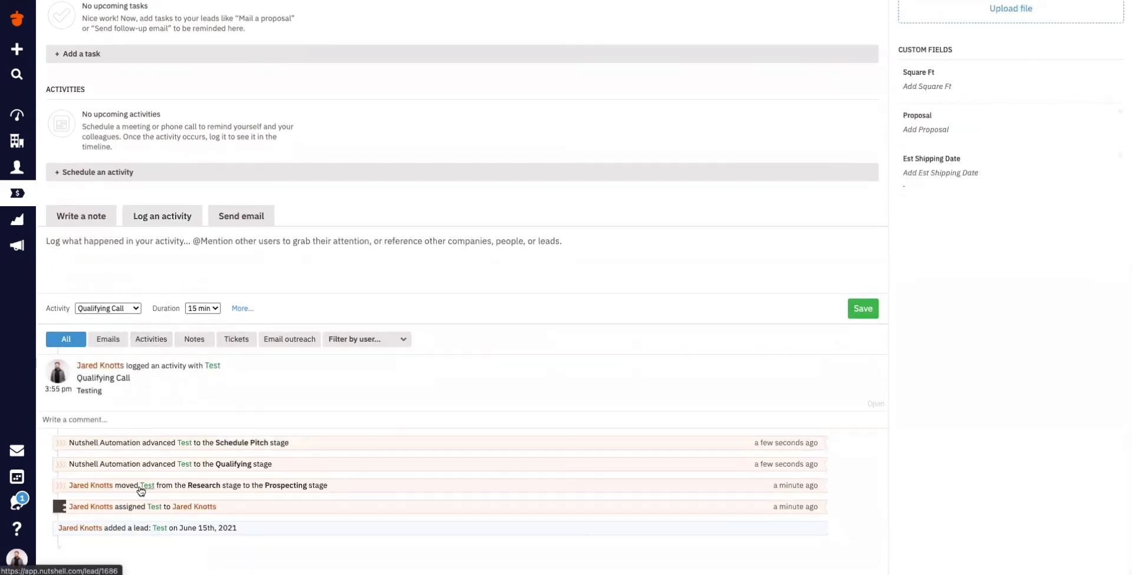
Schedule a Pitch Meeting activity on the Test lead with the ABC Company contact added as a participant.
scroll(140, 491, "up", 8)
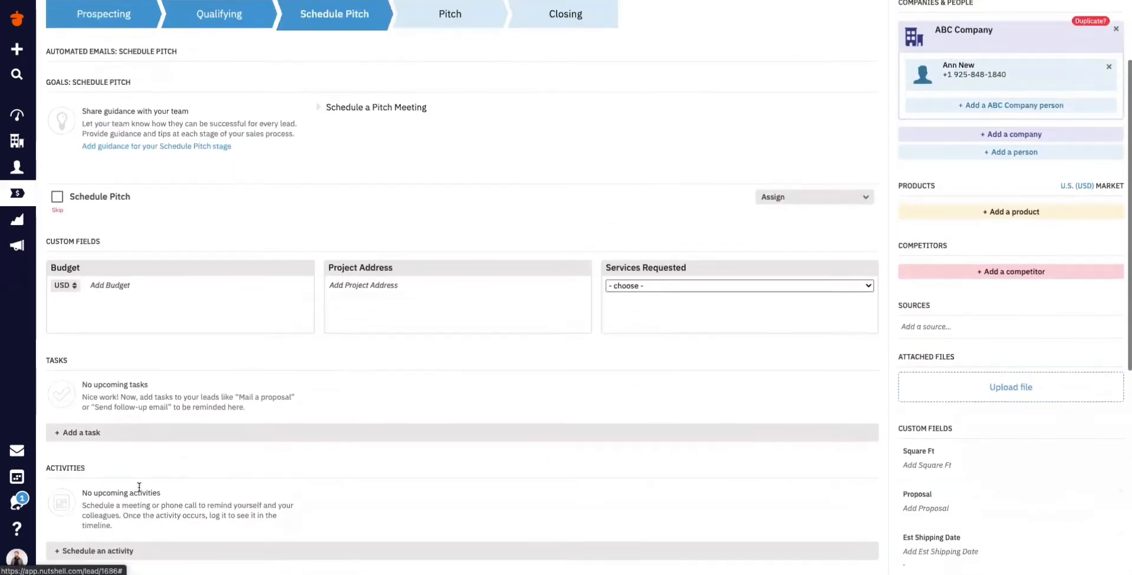
scroll(139, 486, "up", 1)
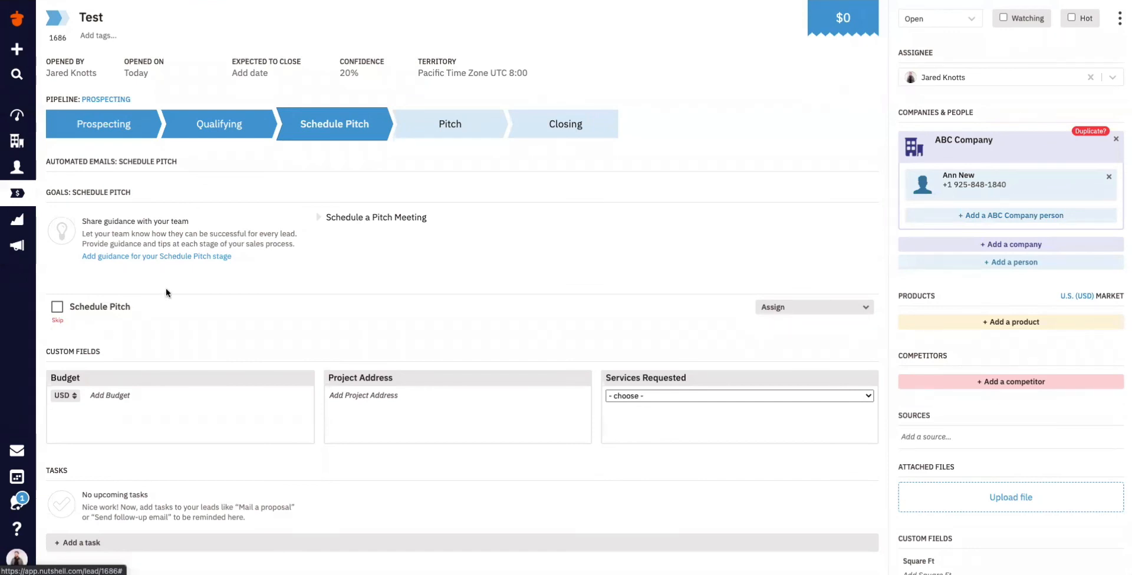
scroll(167, 293, "down", 1)
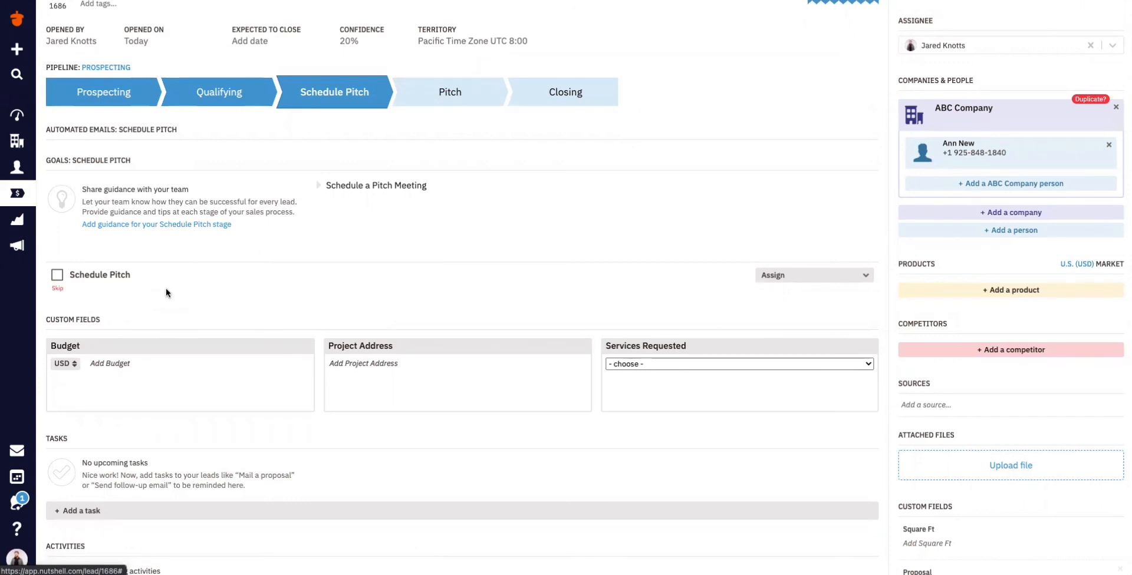
scroll(157, 237, "down", 1)
scroll(224, 323, "down", 3)
scroll(224, 323, "down", 5)
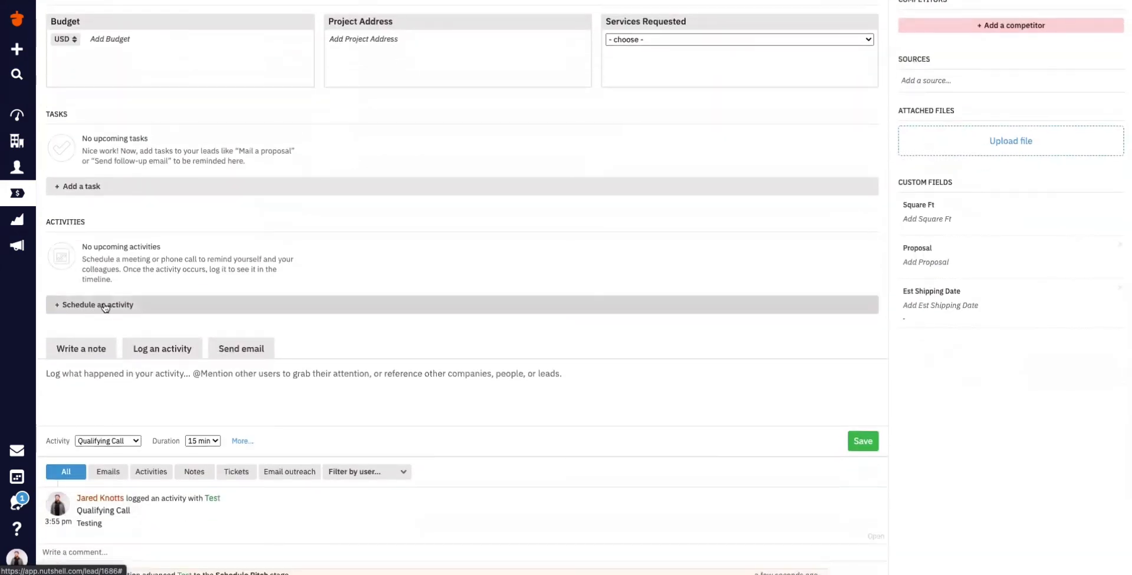
left_click(105, 305)
left_click(624, 125)
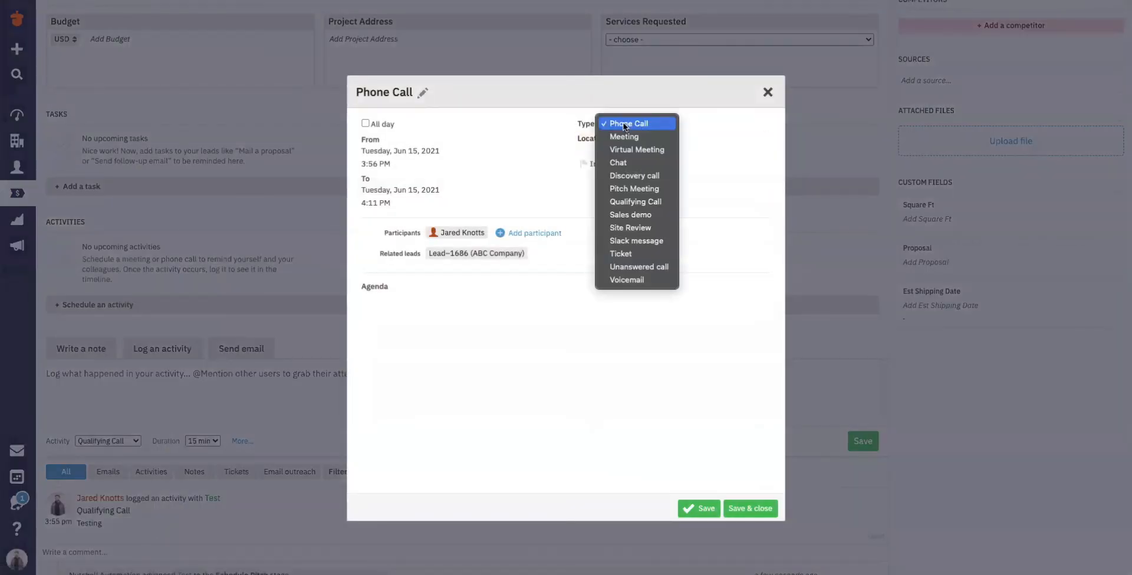
left_click(630, 189)
left_click(537, 232)
left_click(542, 245)
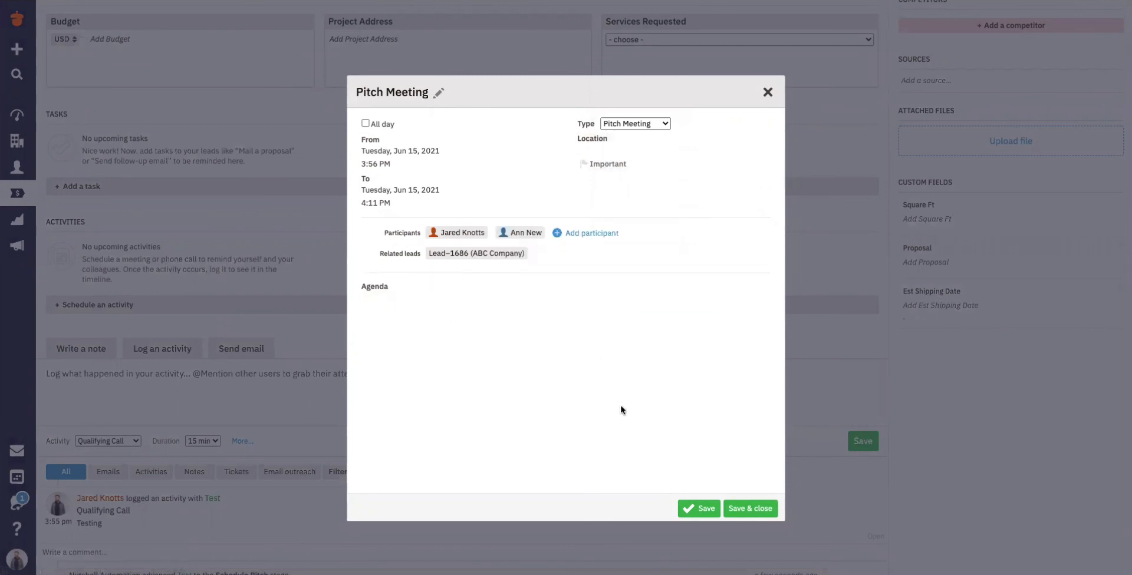
left_click(736, 509)
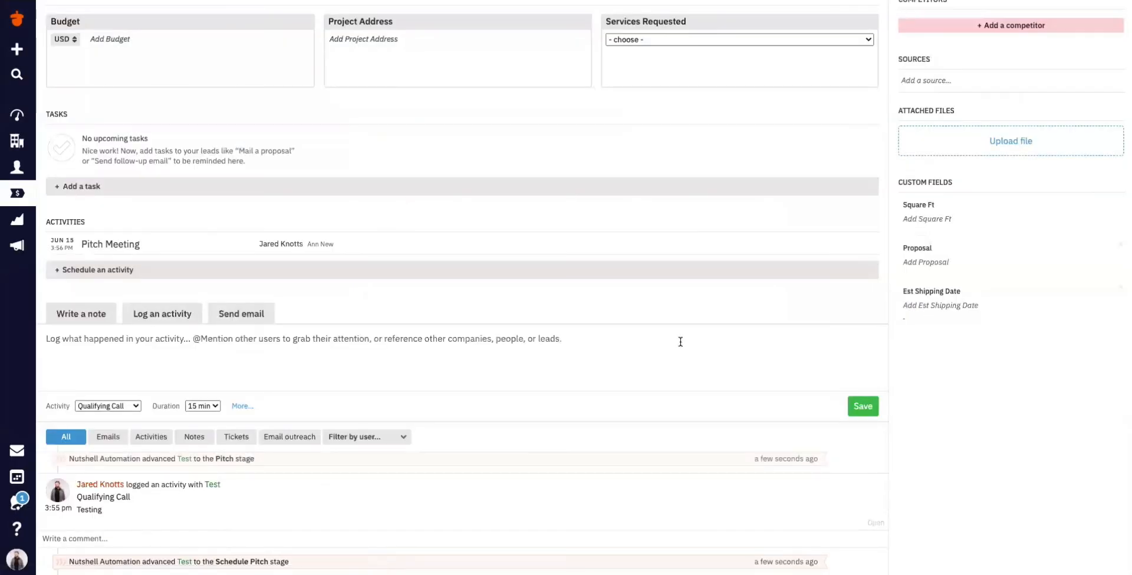
Log the scheduled Pitch Meeting with the activity note "testing", and save it.
scroll(271, 277, "up", 6)
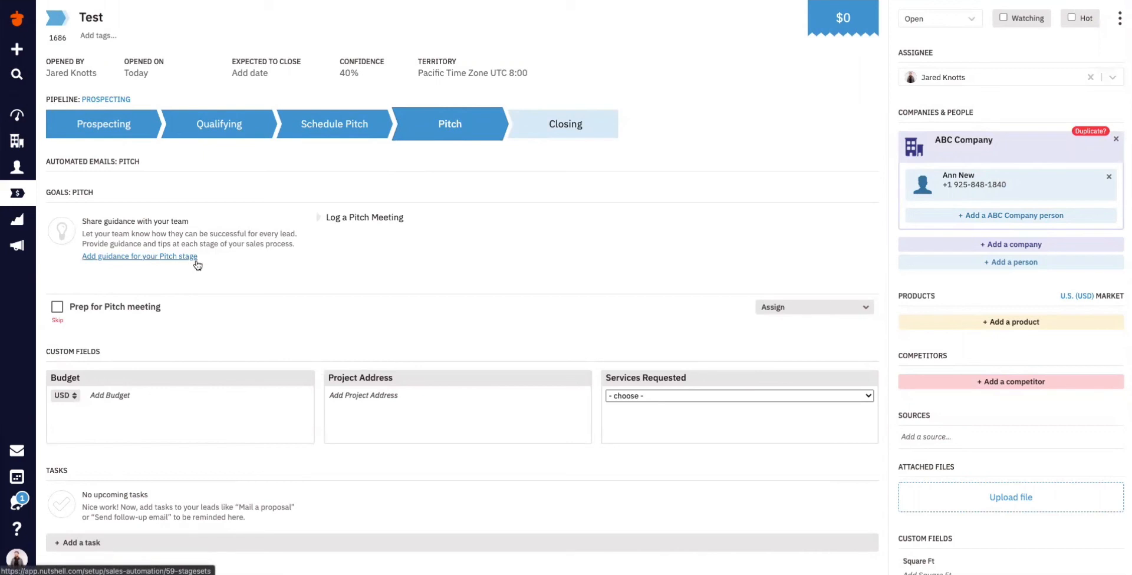
left_click(366, 217)
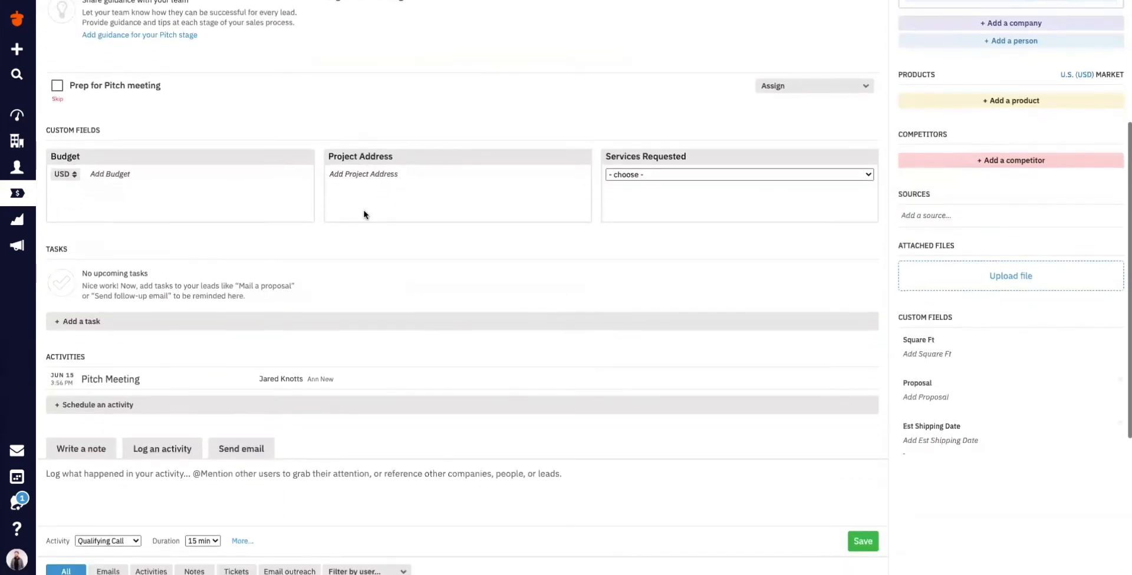
left_click(110, 370)
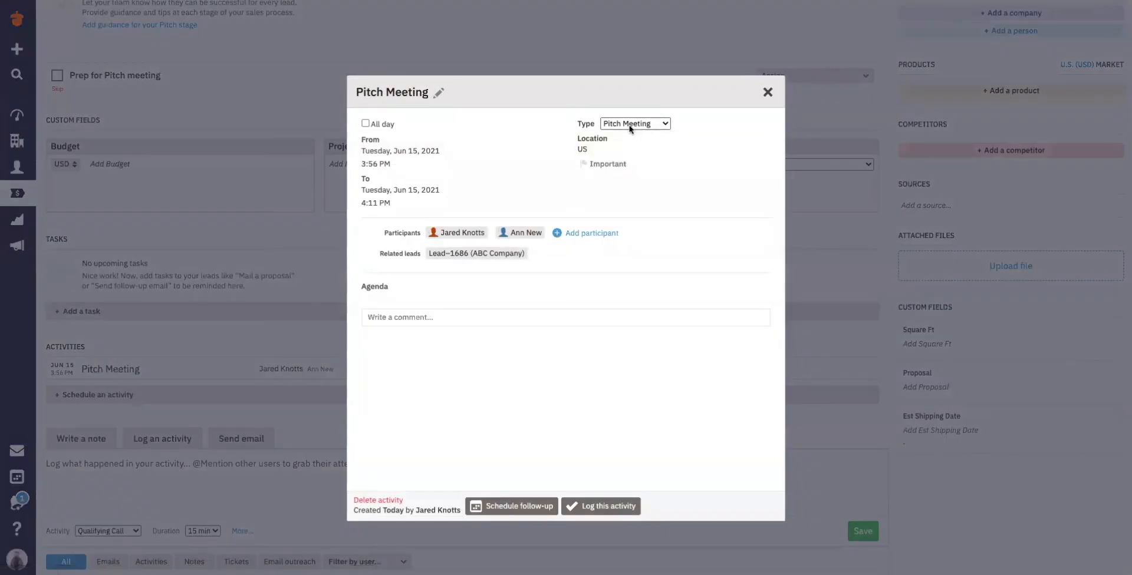
left_click(601, 506)
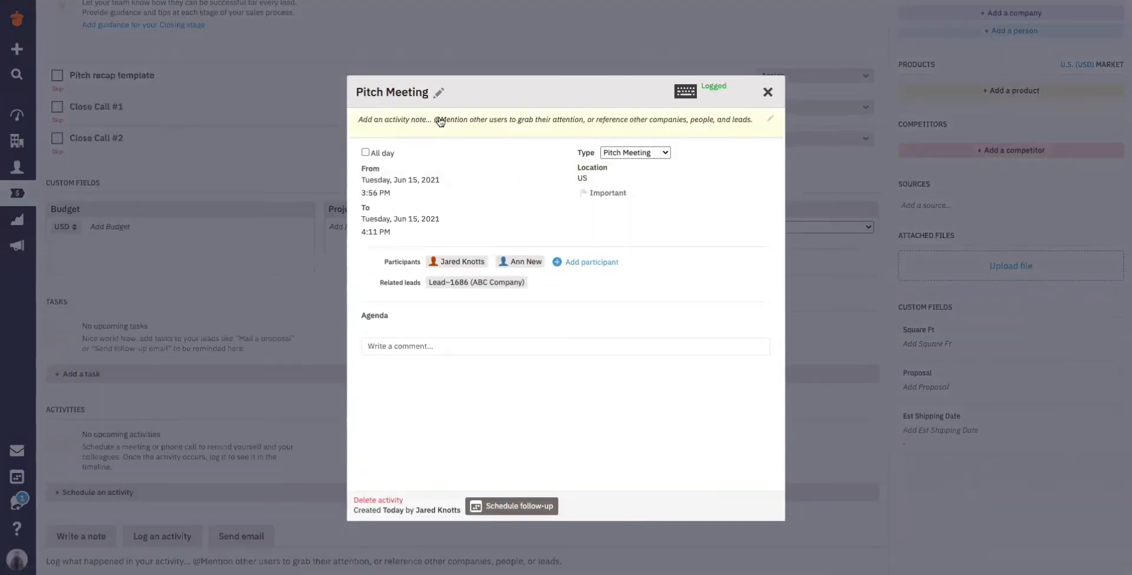
left_click(437, 119)
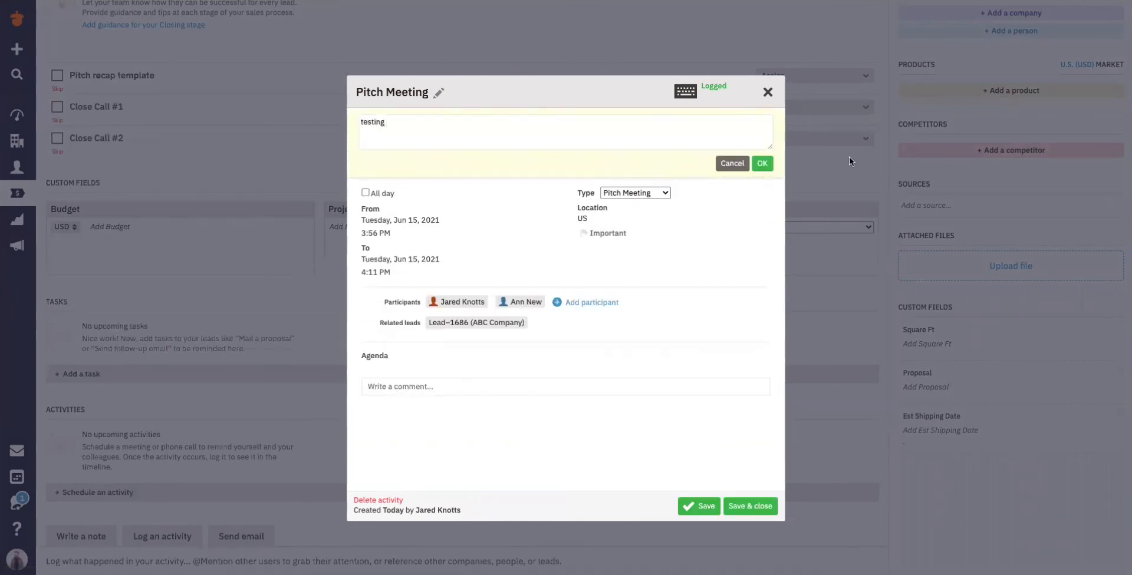
left_click(761, 164)
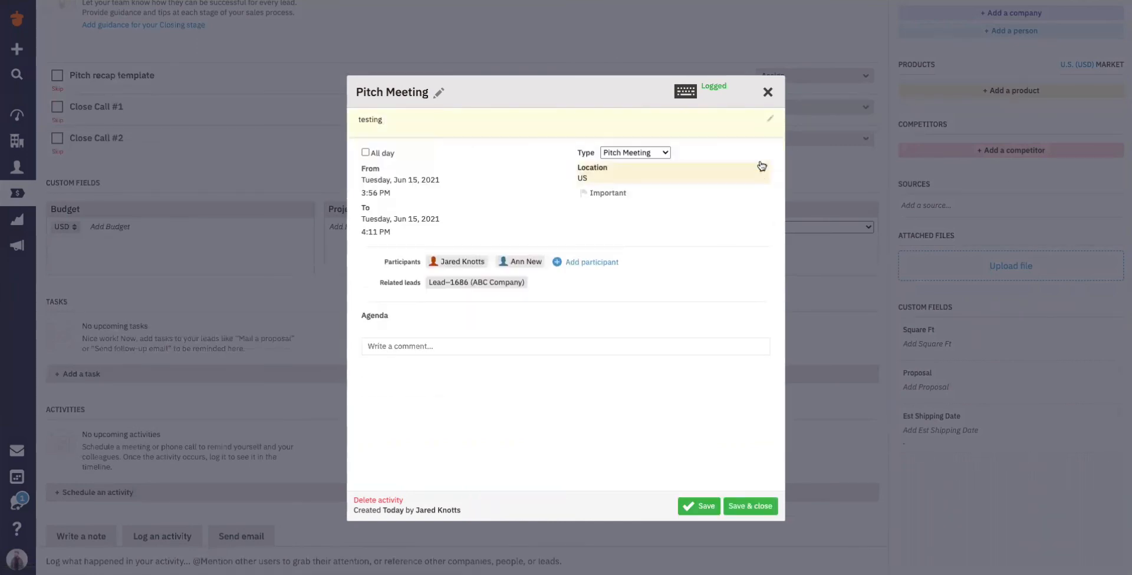
left_click(752, 506)
Review the Test lead's timeline for automated stage advances and check its current pipeline stage and tasks.
scroll(498, 323, "down", 5)
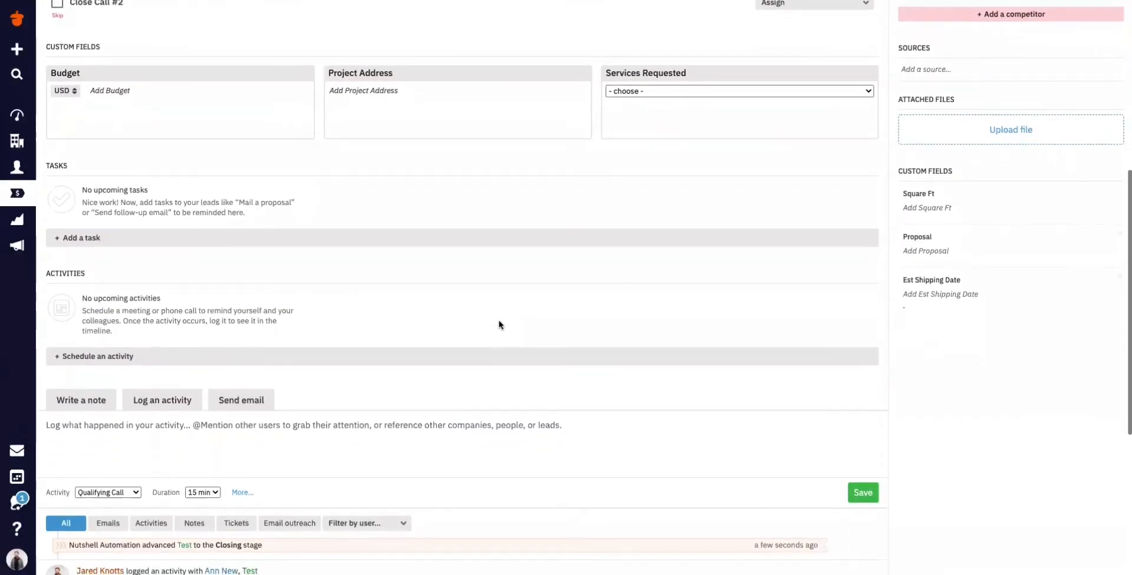
scroll(499, 321, "down", 2)
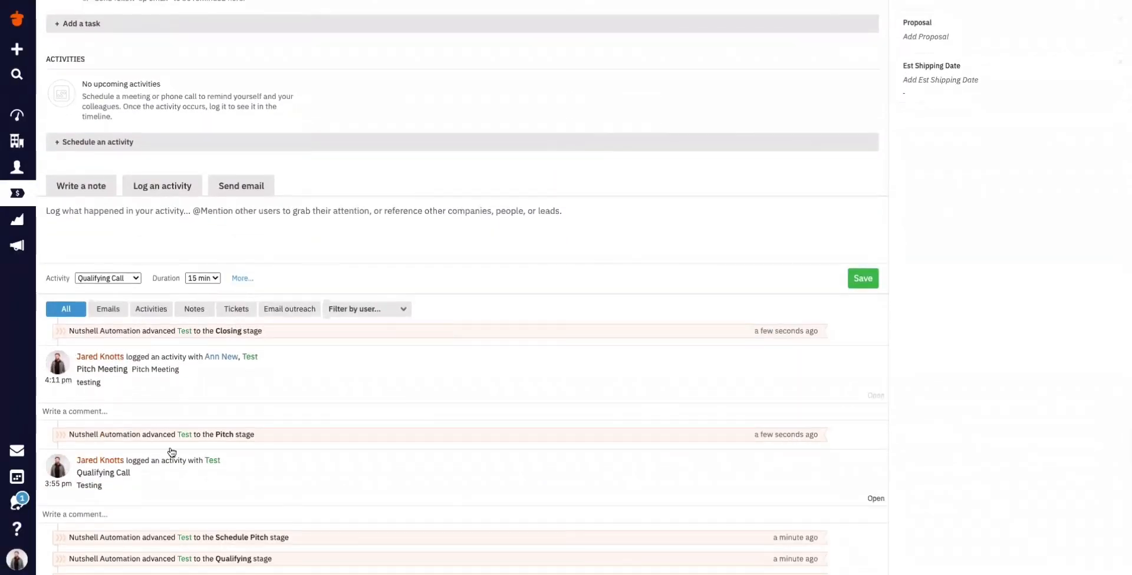
scroll(178, 359, "up", 7)
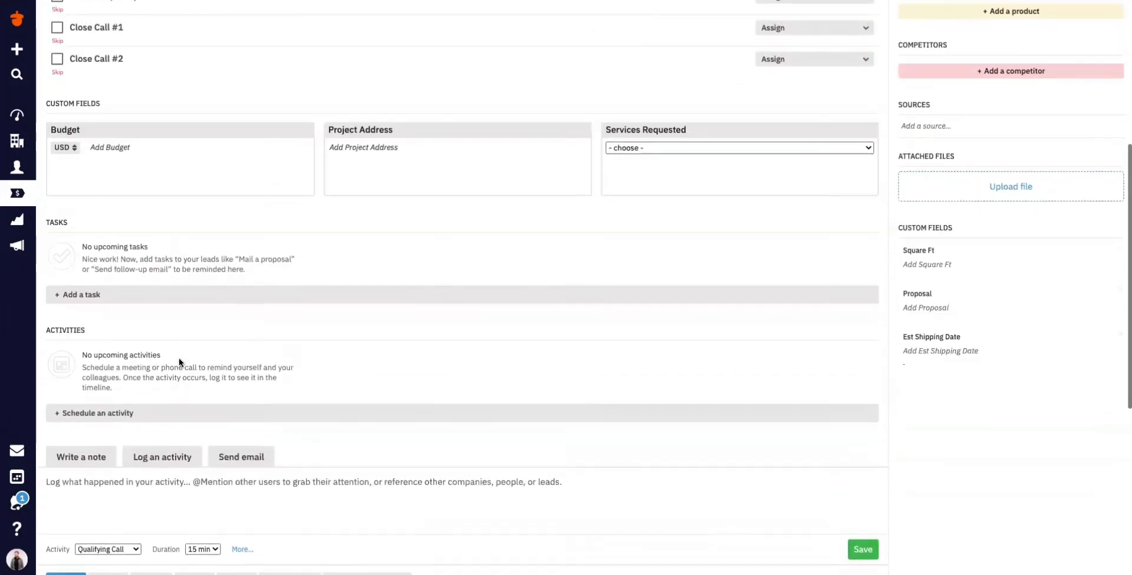
scroll(179, 358, "up", 4)
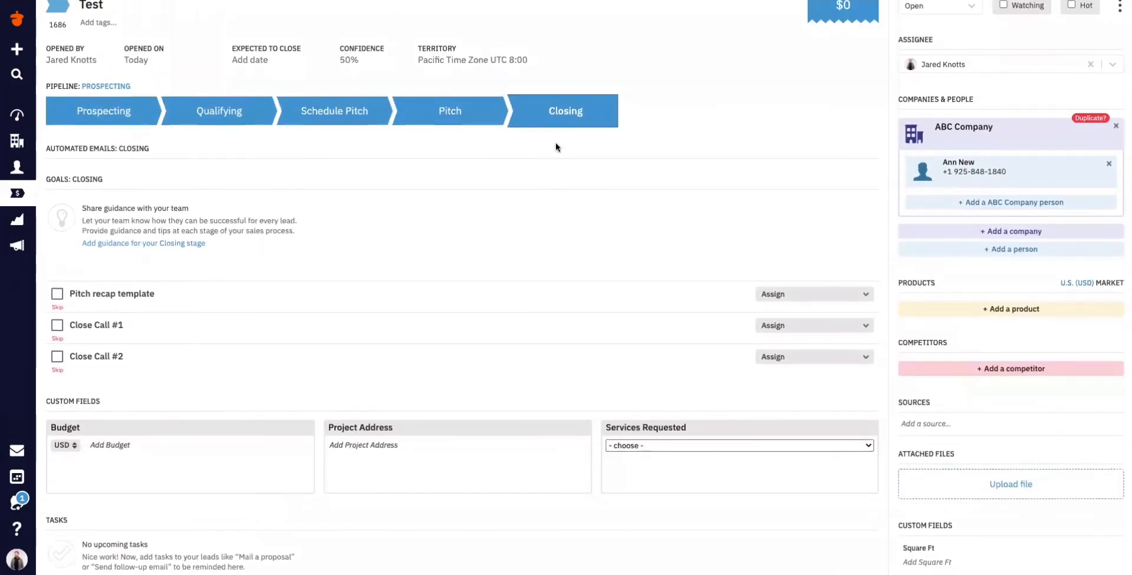